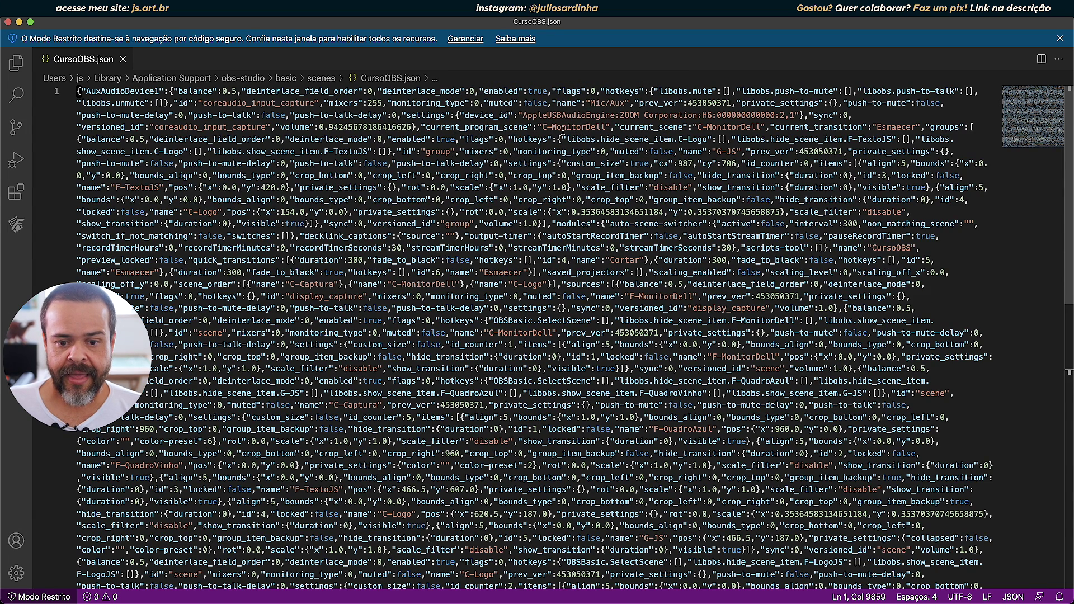
- Highlight the current program scene name "C-MonitorDell" in CursoOBS.json, and switch to OBS
drag(540, 127, 605, 127)
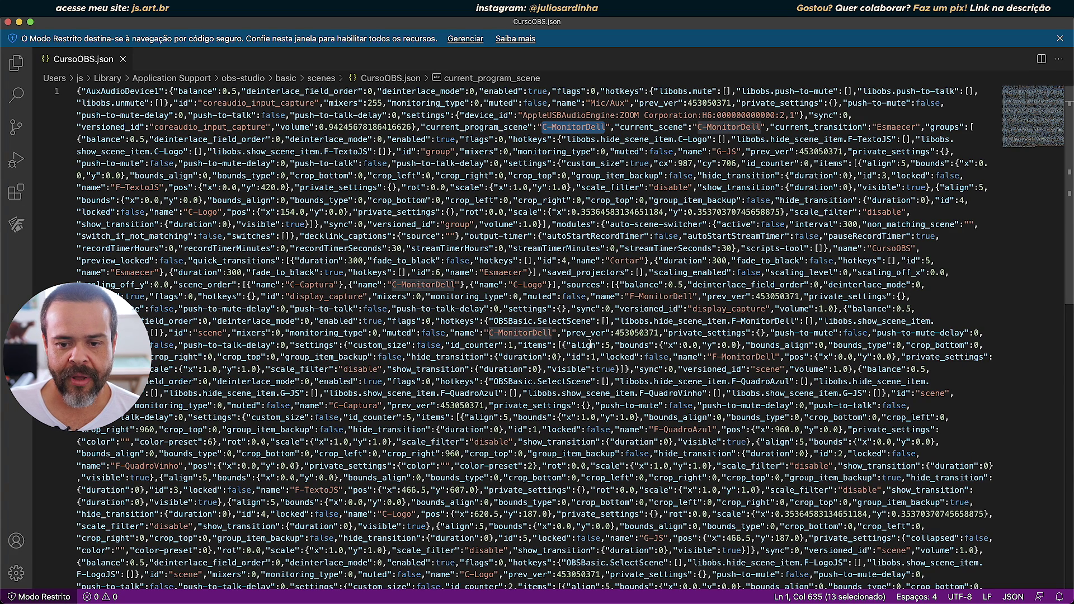
key(super+Tab)
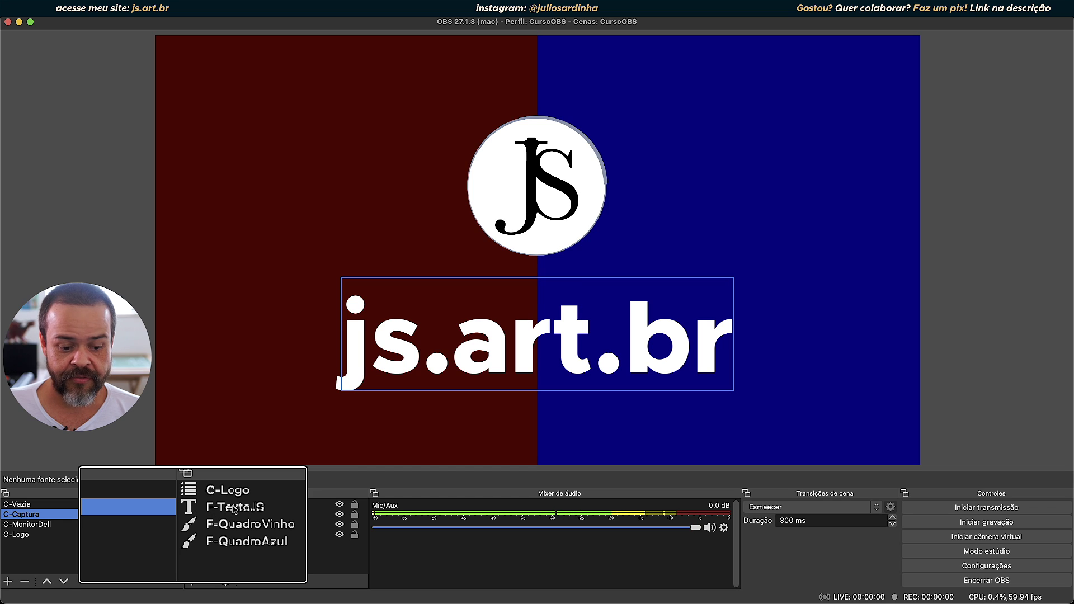
- Save a screenshot of the whole C-Captura scene
click(251, 508)
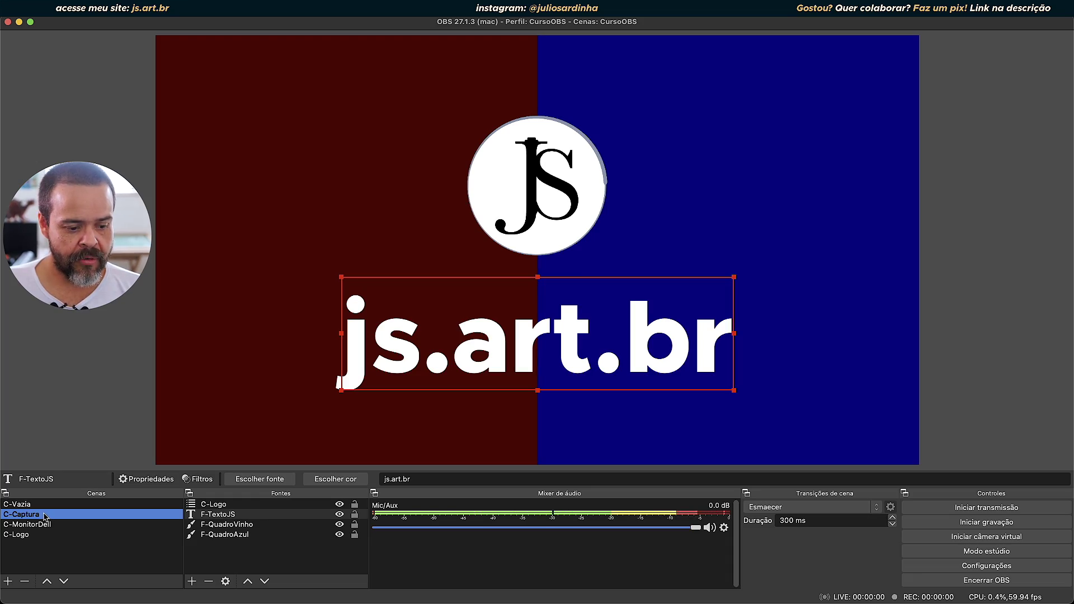
right_click(45, 517)
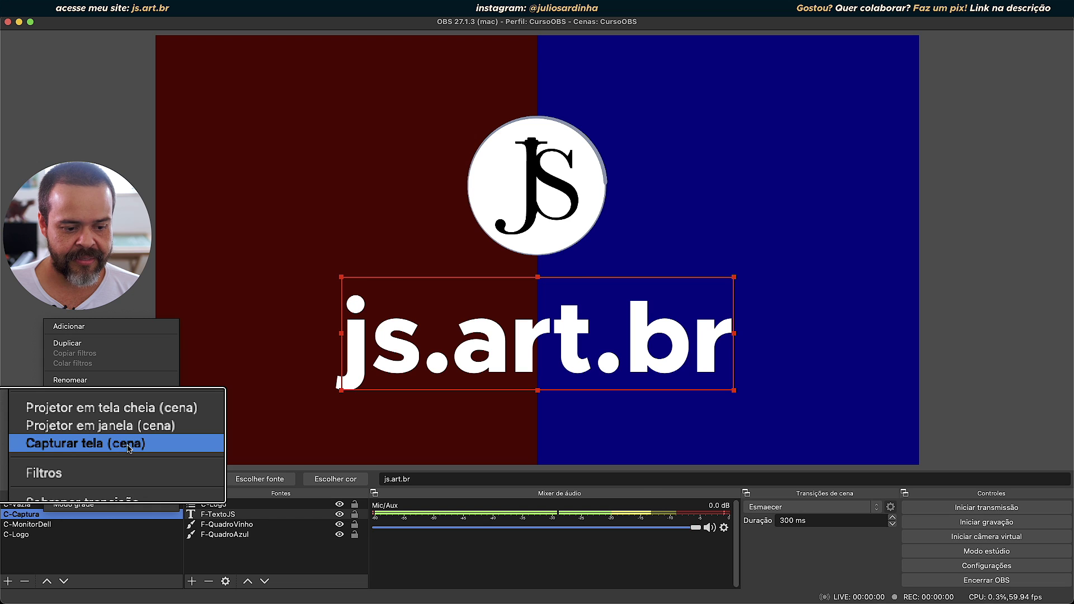
click(94, 444)
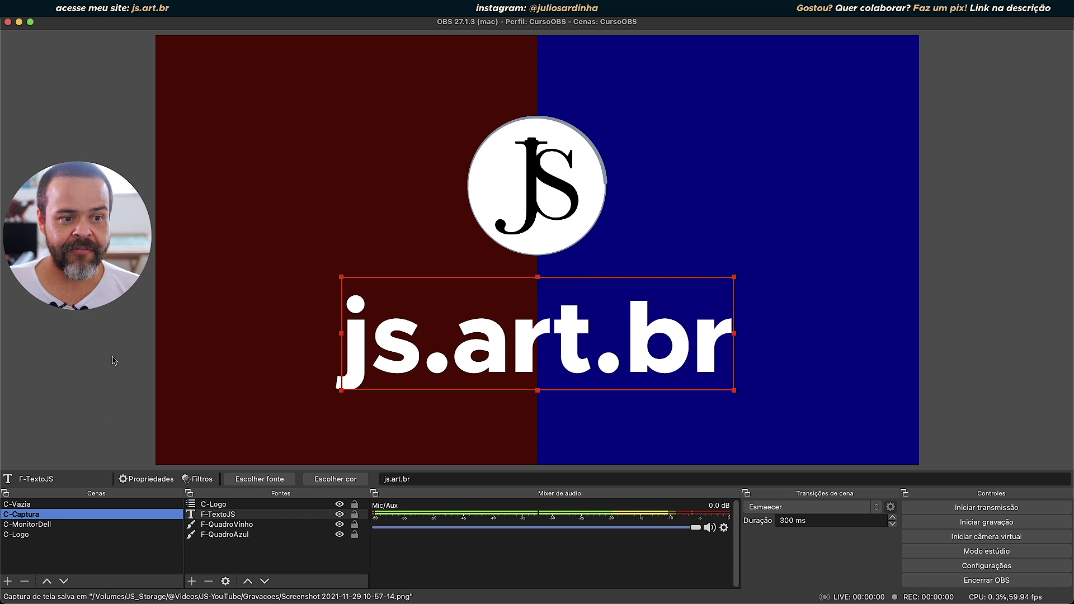
- Show the recordings folder, preview the saved scene screenshot, and close the preview
mouse_move(75, 8)
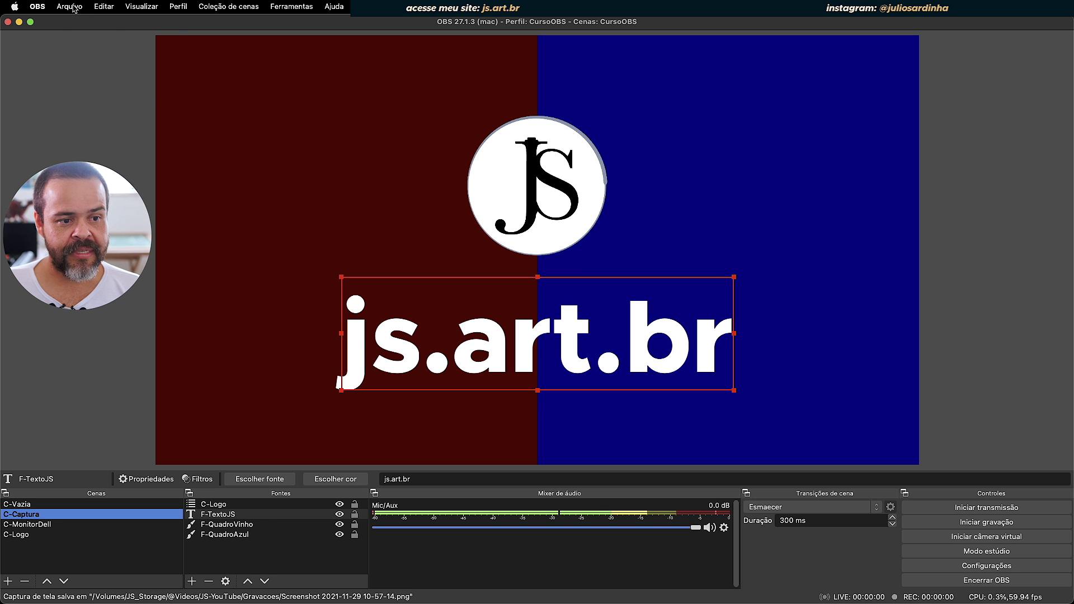
click(74, 6)
click(67, 23)
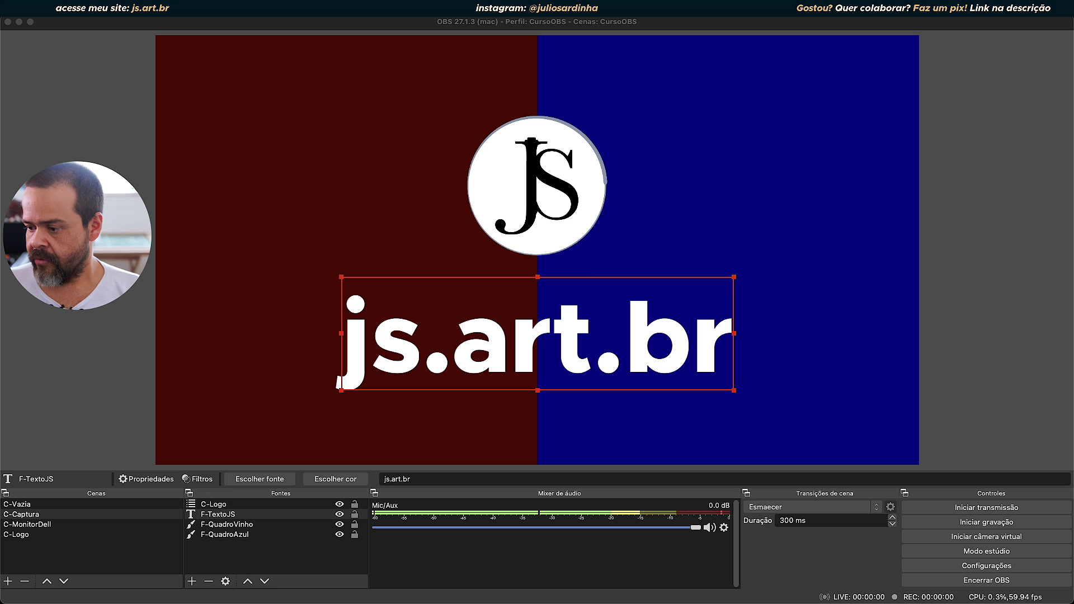
drag(1073, 240, 367, 37)
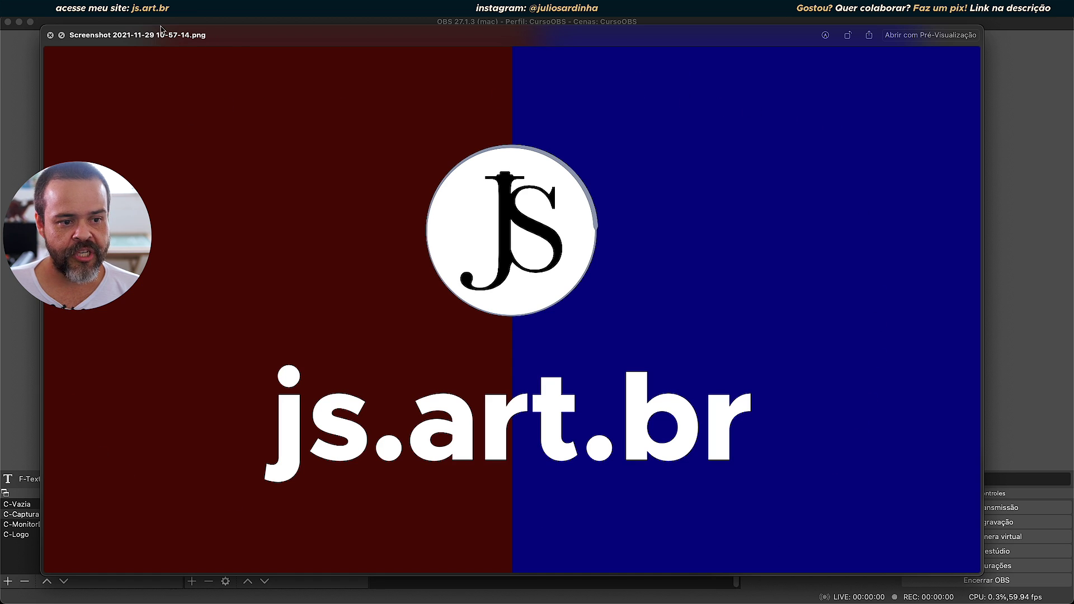
click(49, 35)
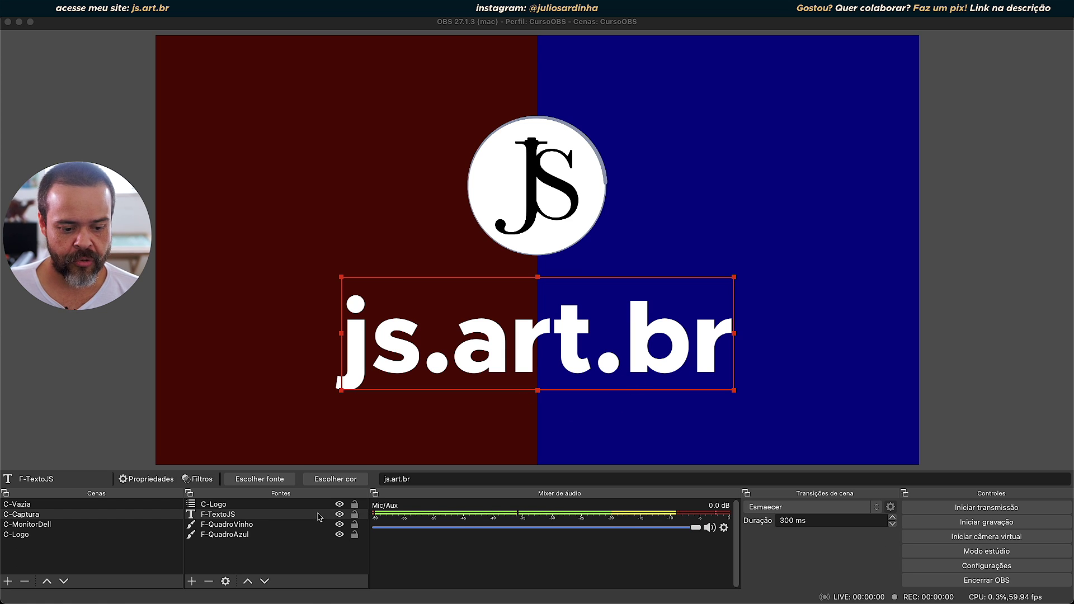
- Return to OBS and save a screenshot of only the F-TextoJS source
click(284, 560)
click(284, 560)
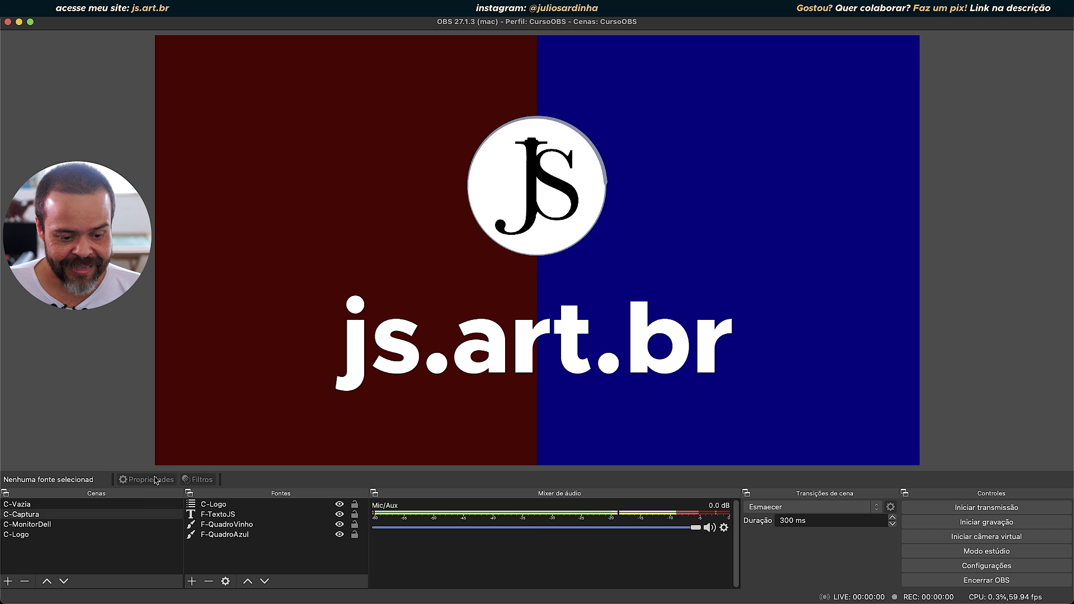
click(242, 515)
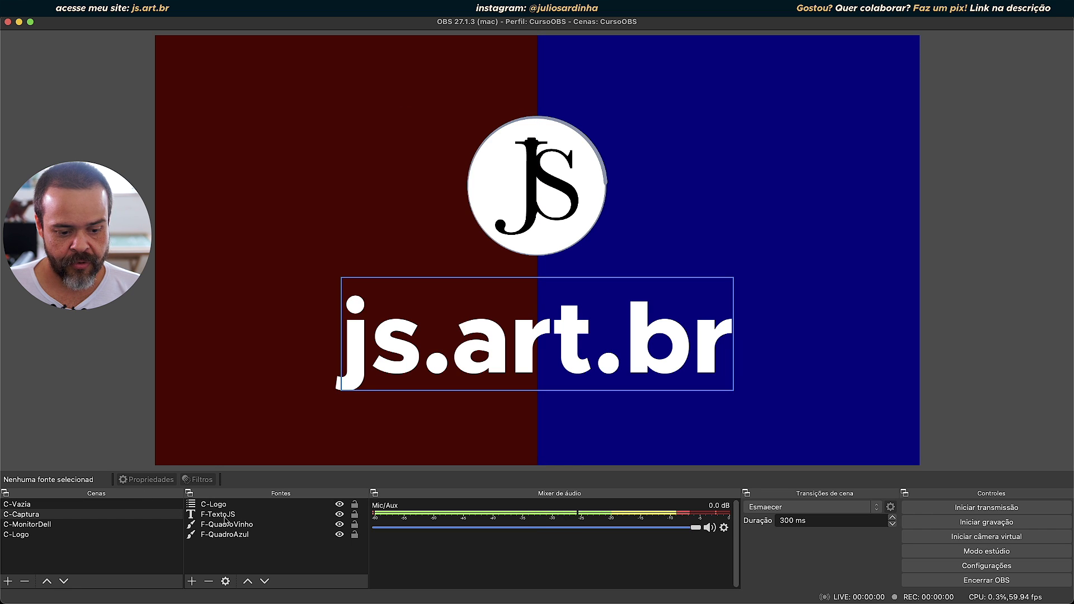
right_click(222, 518)
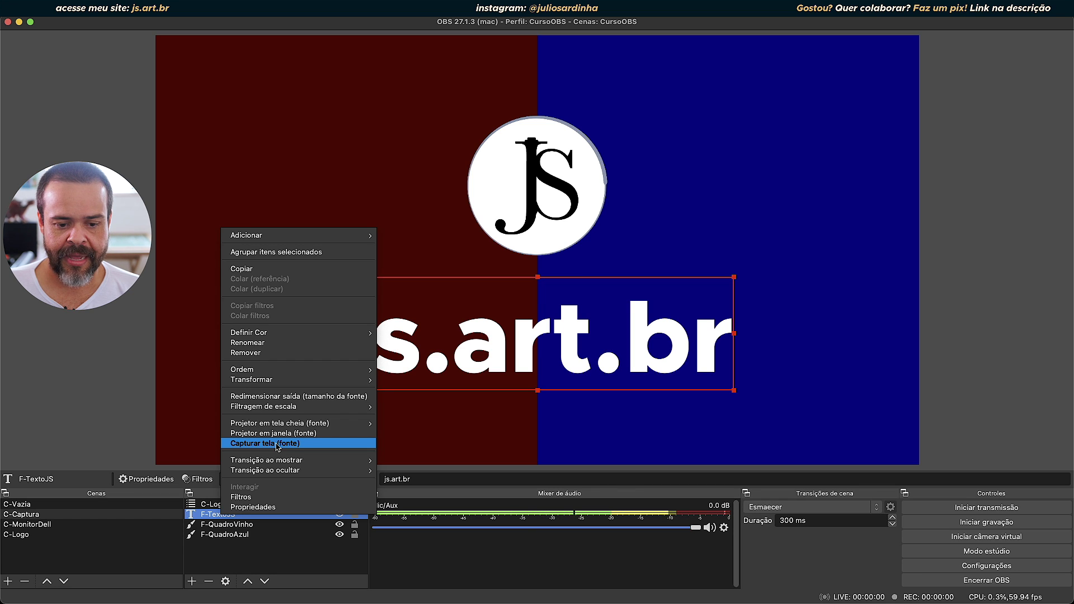
click(277, 446)
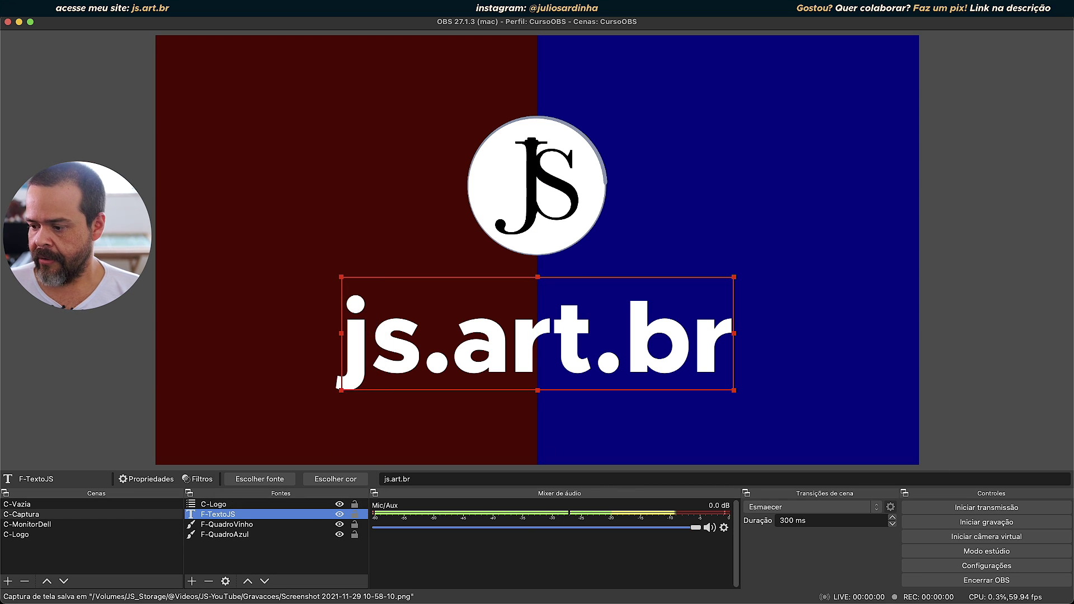
- Preview the F-TextoJS source screenshot from the recordings folder, and close the preview
drag(806, 603, 807, 442)
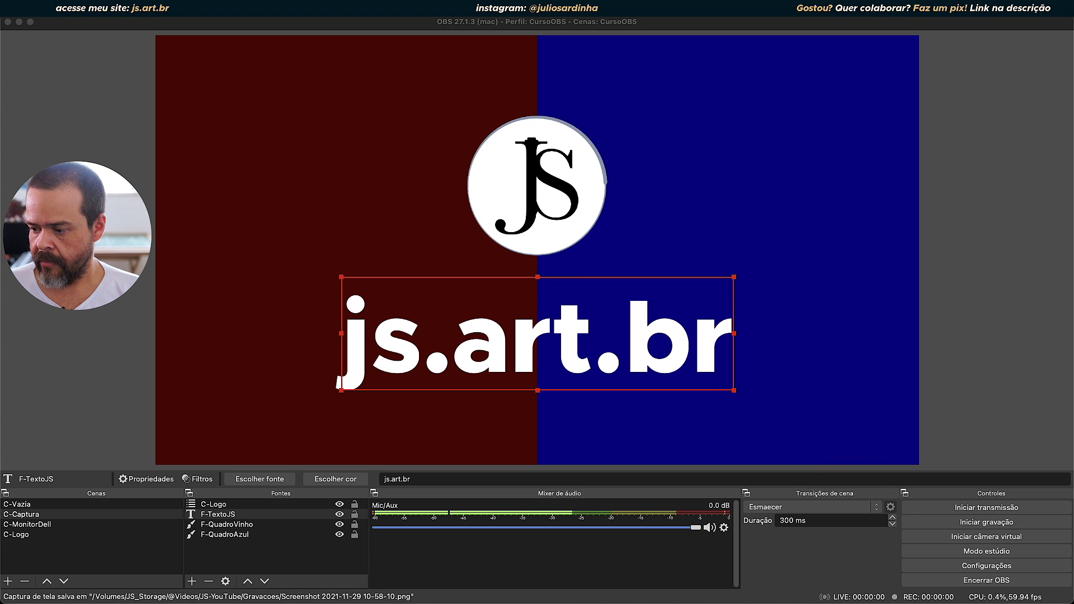
key(space)
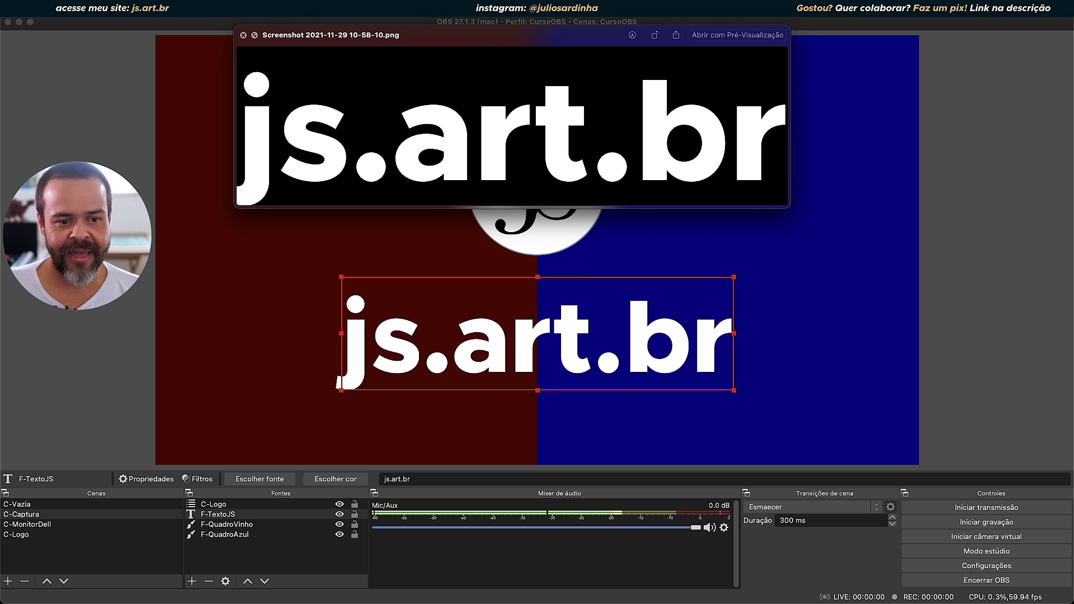
click(243, 35)
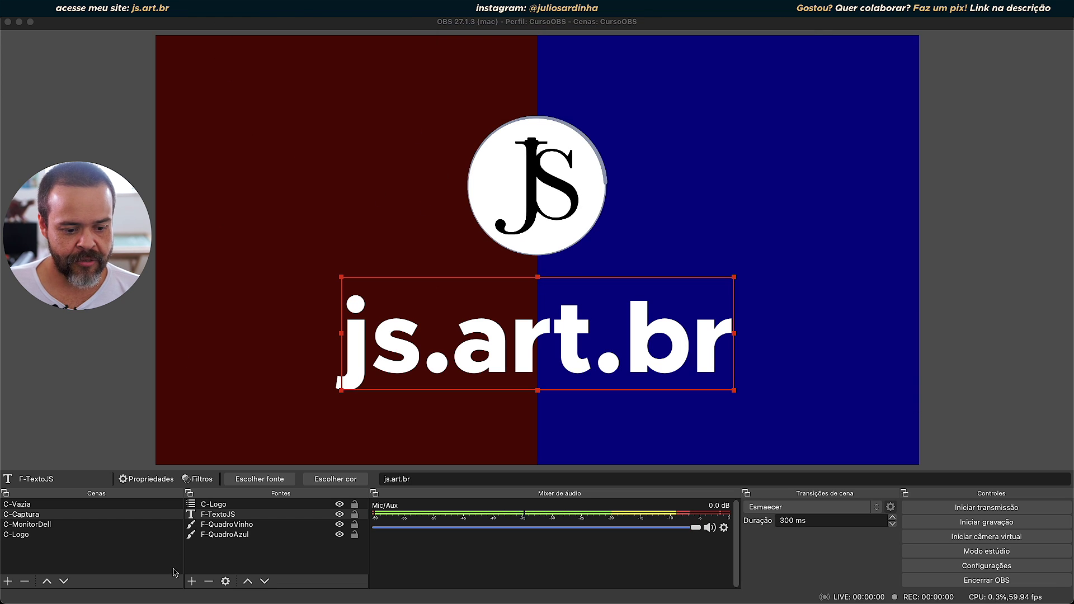
- Save a screenshot of only the F-QuadroVinho source
click(246, 525)
right_click(247, 524)
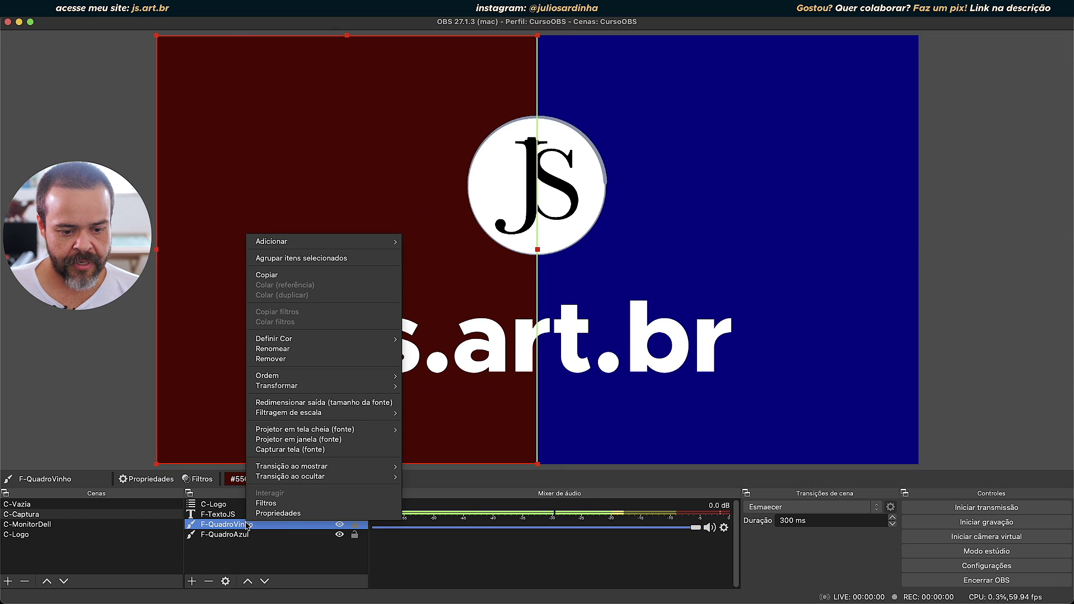
click(308, 450)
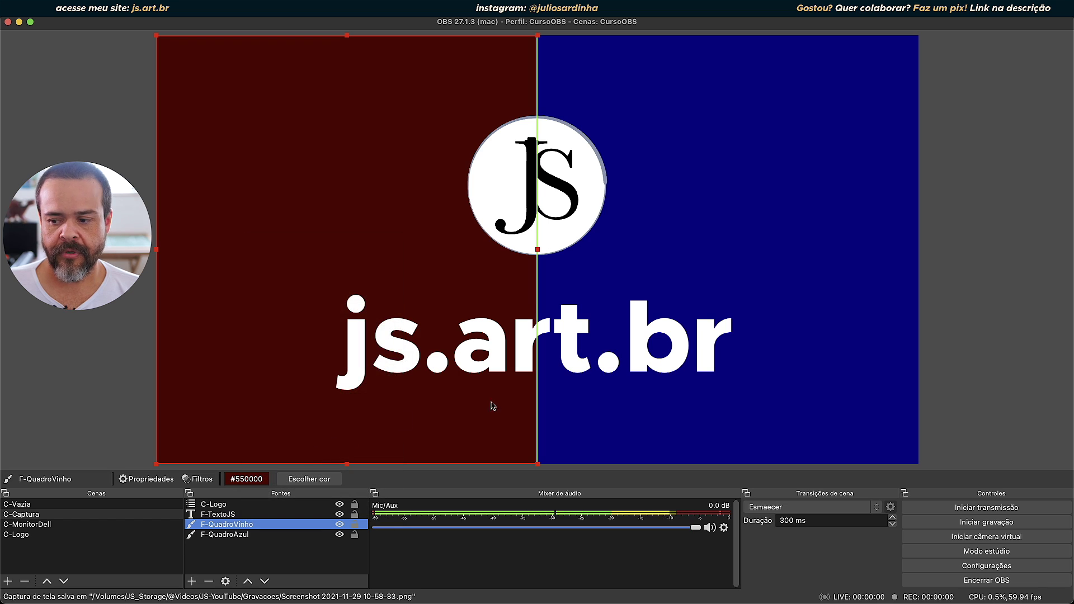
- Preview the F-QuadroVinho source screenshot, close it, and return to OBS
key(super+Tab)
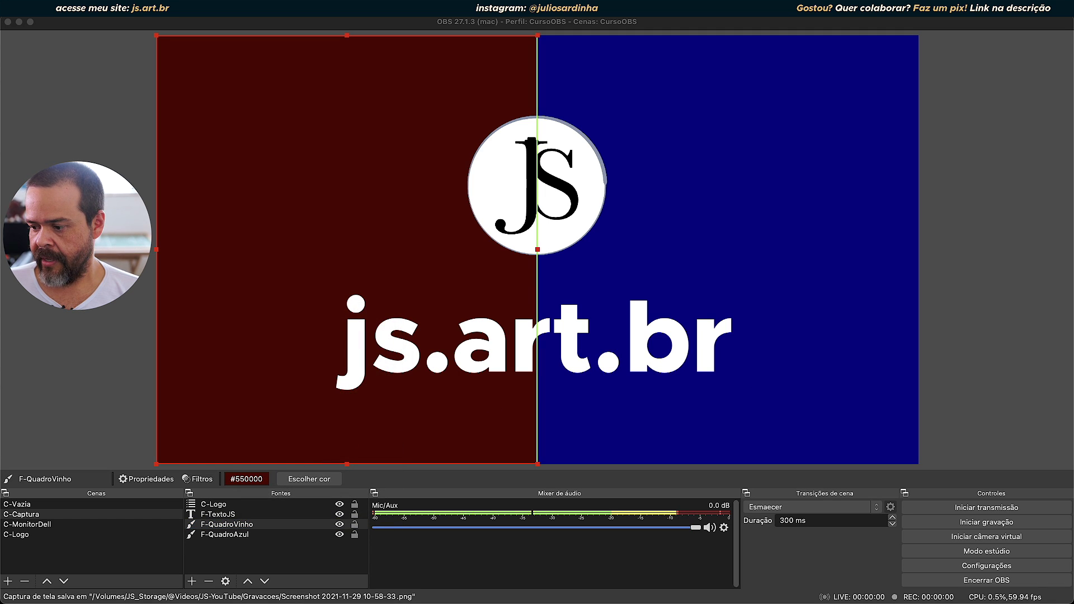
key(space)
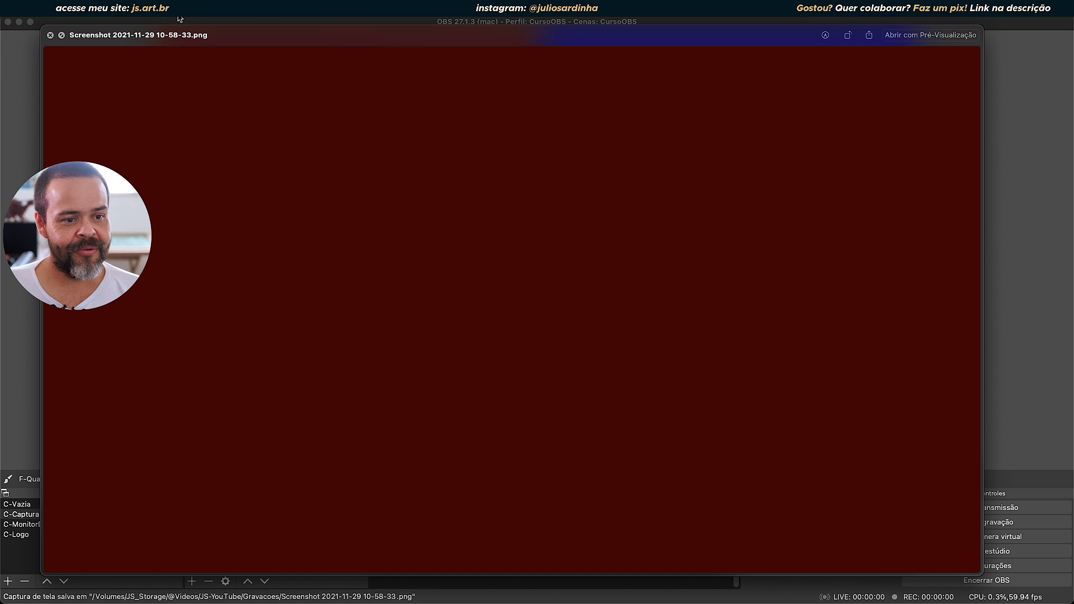
click(49, 35)
click(263, 564)
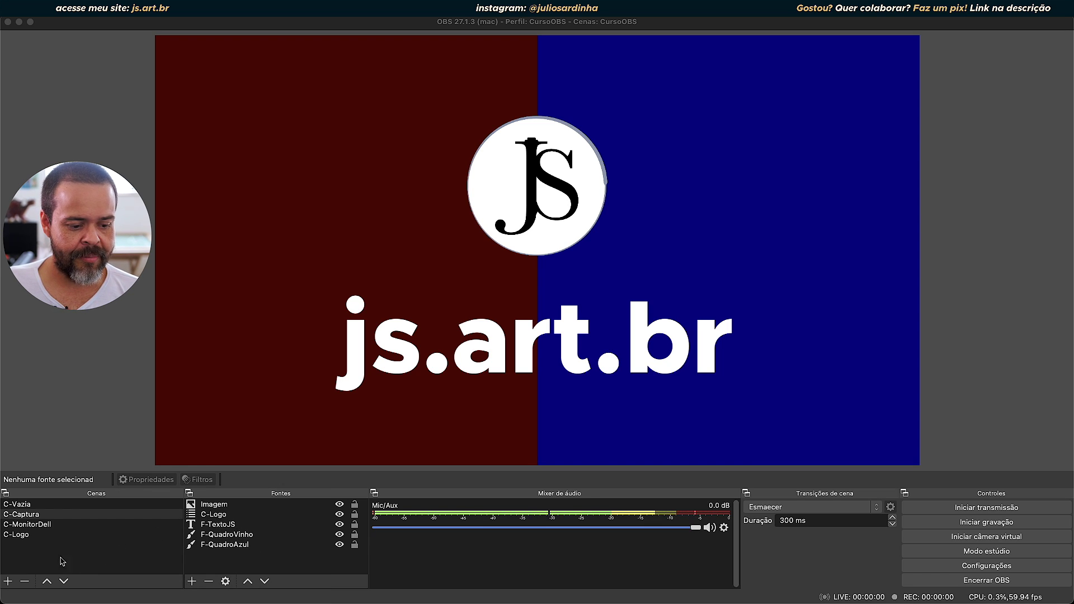
- Move the C-Vazia scene down to the end of the scene list and back up to the first position
click(45, 570)
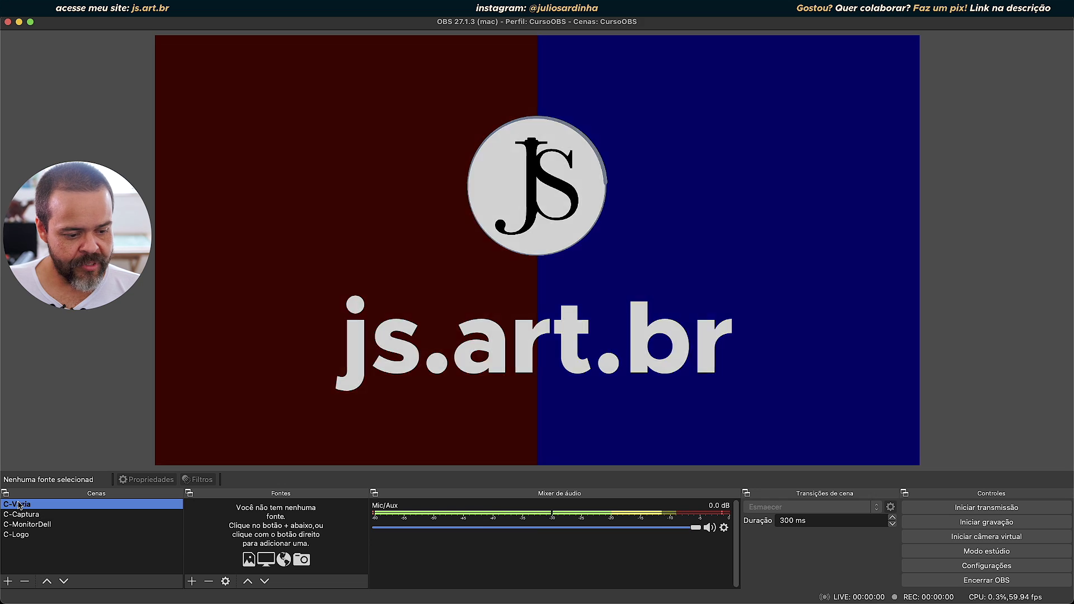
click(65, 582)
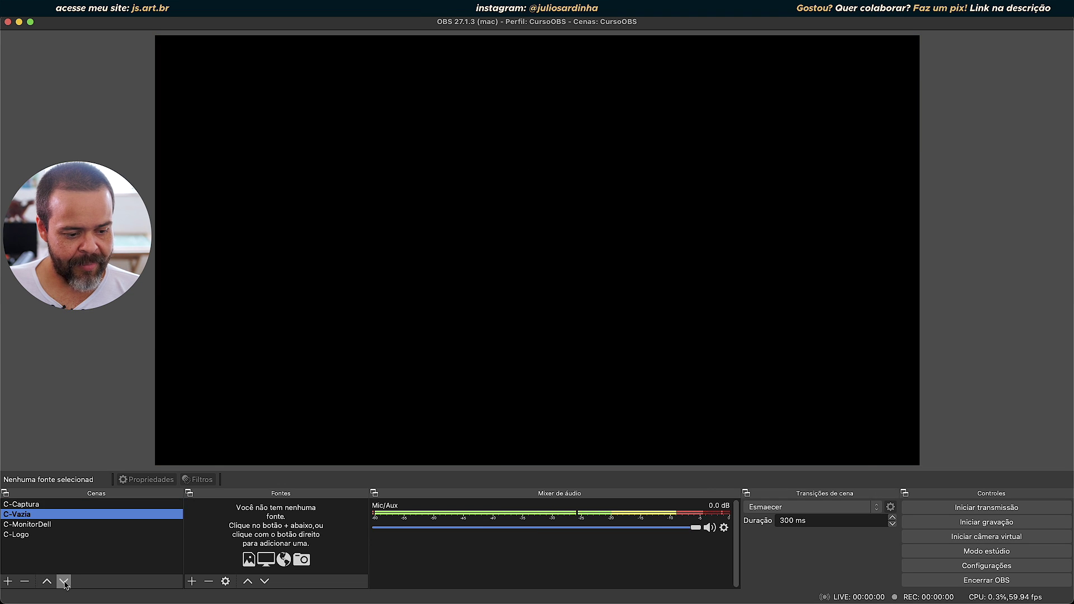
click(64, 582)
click(64, 582)
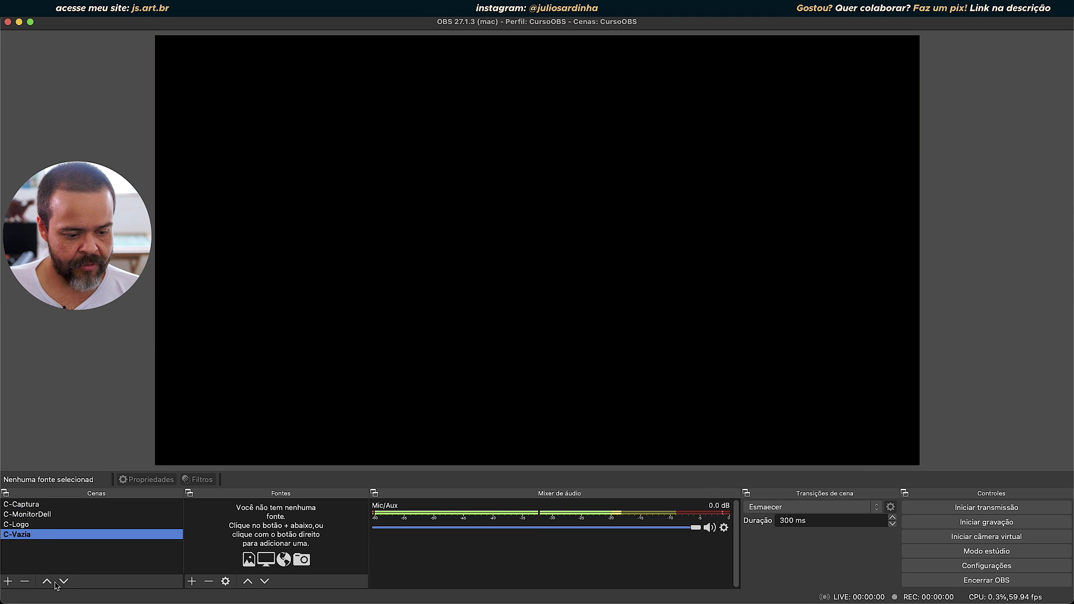
click(47, 581)
click(47, 581)
click(47, 582)
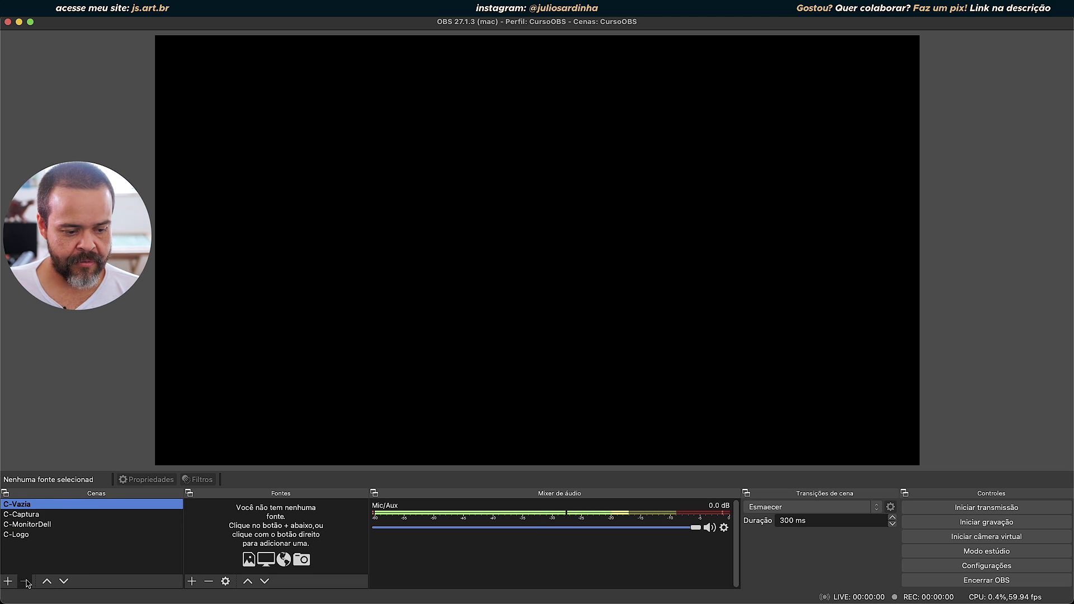
- Remove the C-Vazia scene from the scene collection
click(26, 581)
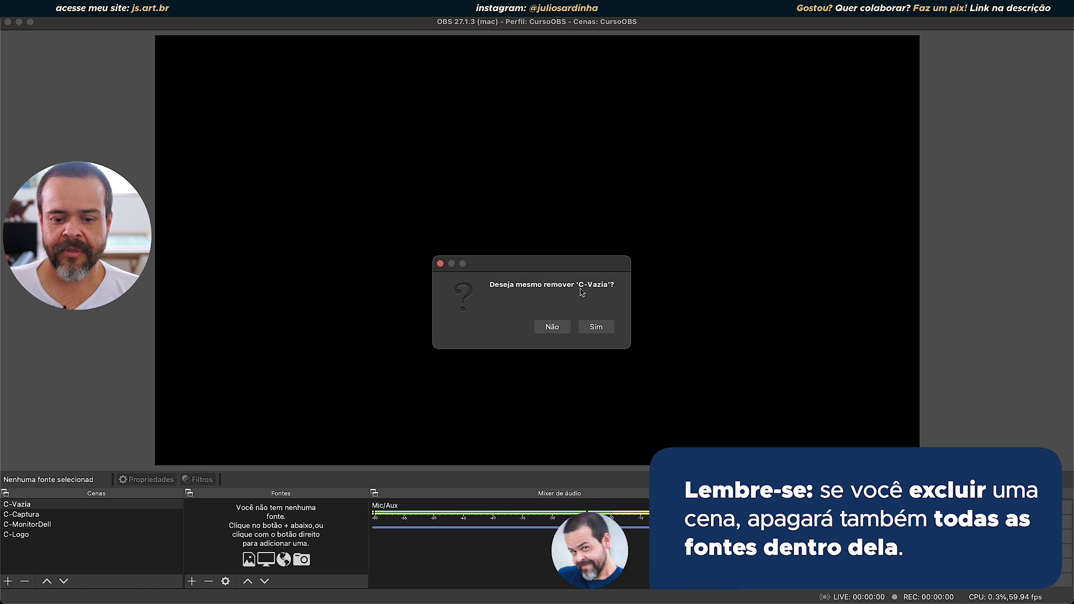
click(608, 327)
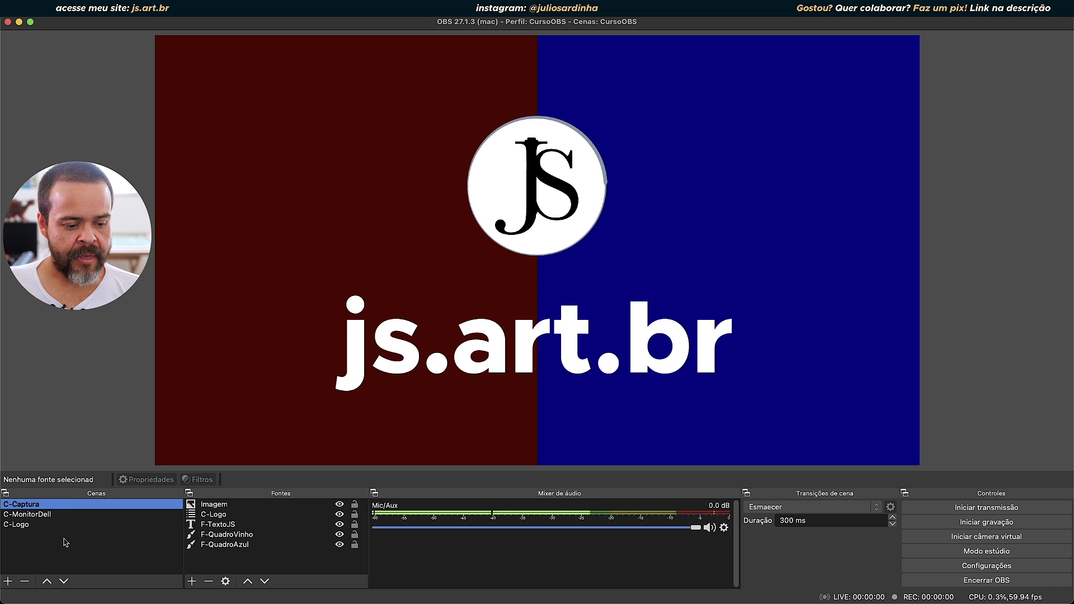
- Display the scenes in grid mode
right_click(31, 505)
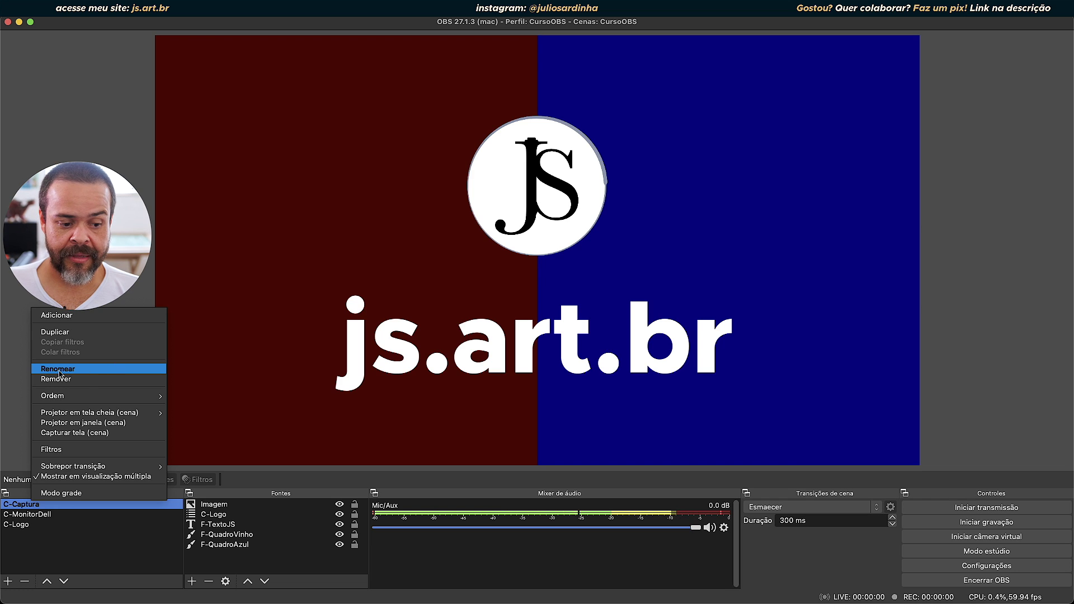
mouse_move(62, 396)
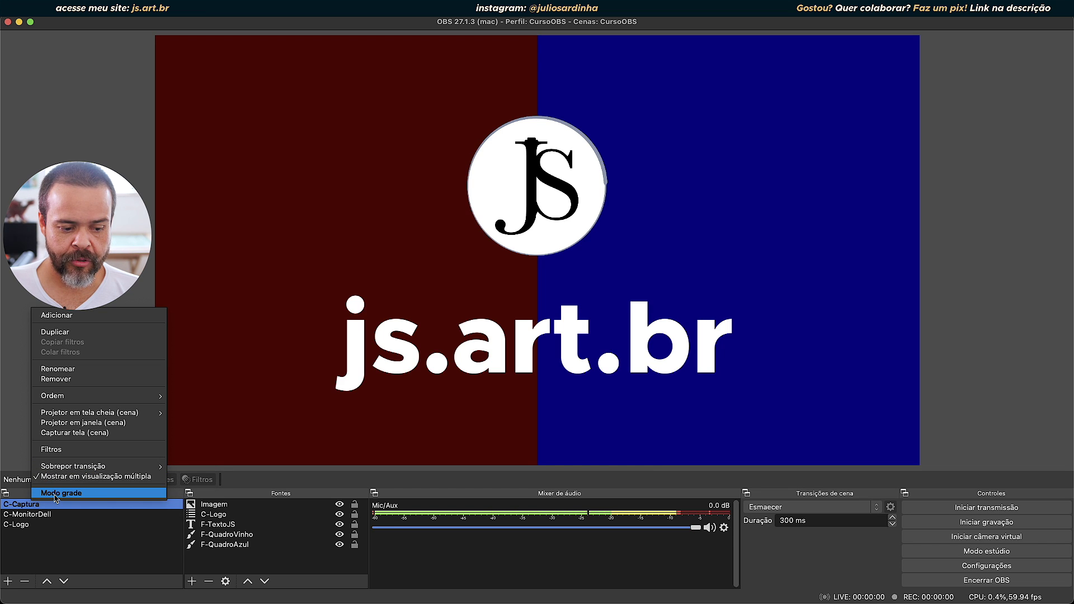
click(78, 495)
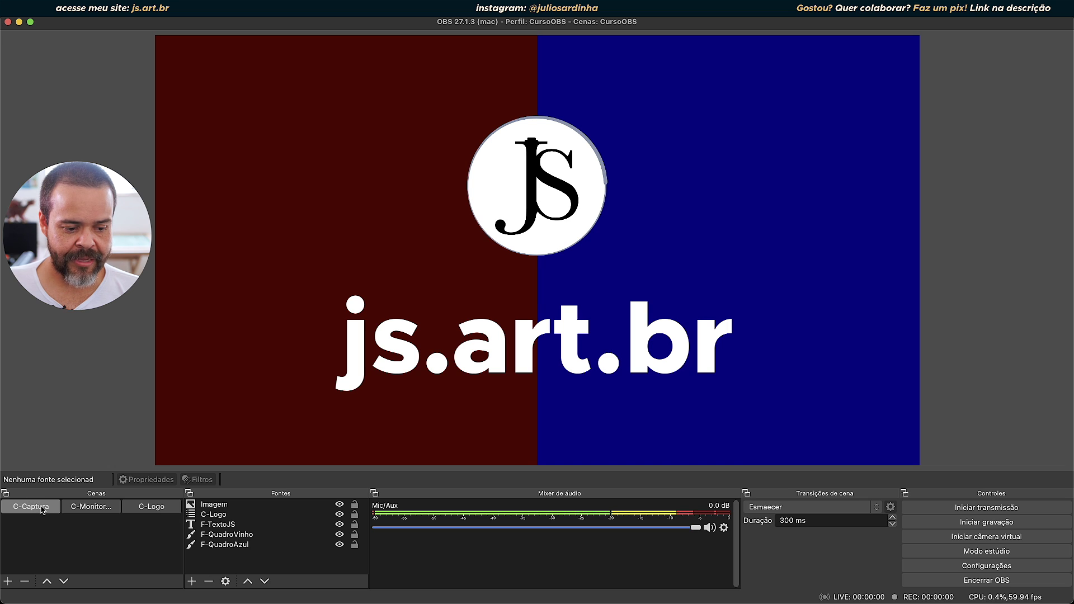
- Switch through the C-MonitorDell and C-Logo scenes in the grid and back to C-Captura
click(88, 512)
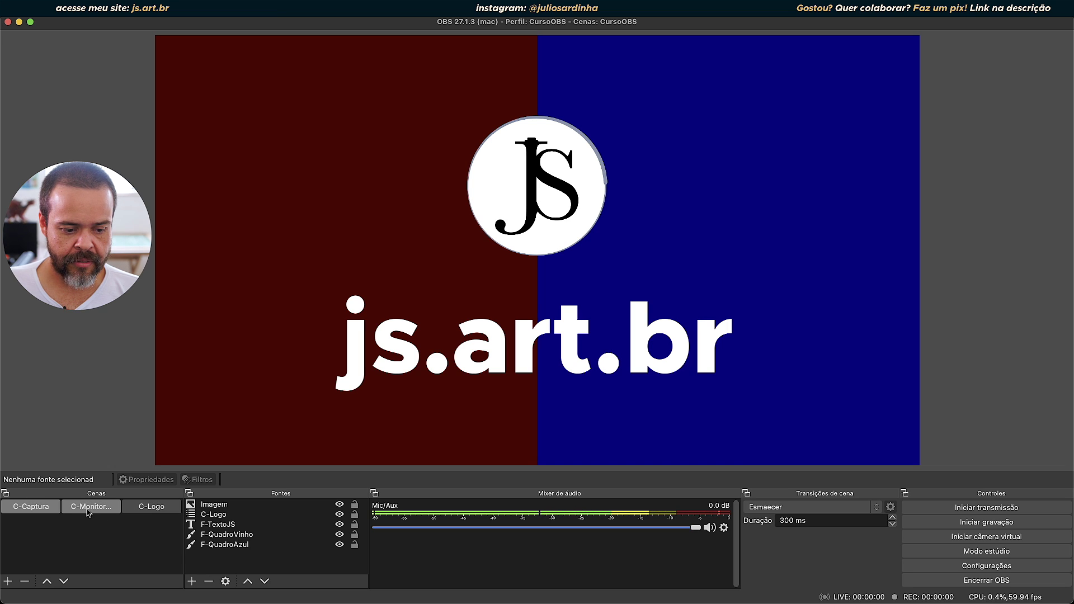
click(136, 509)
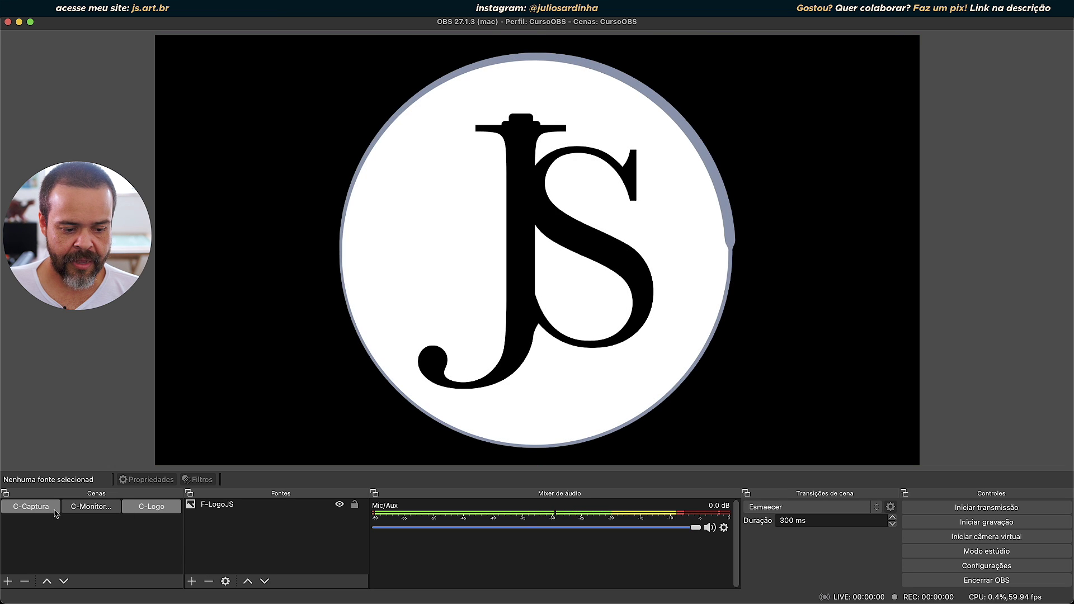
click(47, 512)
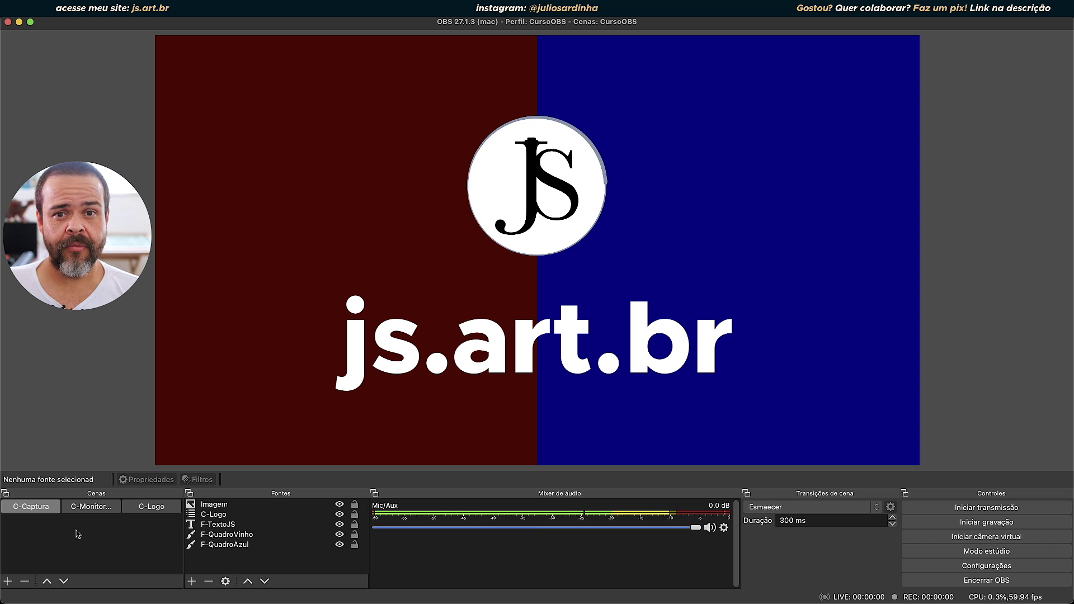
- Change the scene display back to list mode
right_click(56, 526)
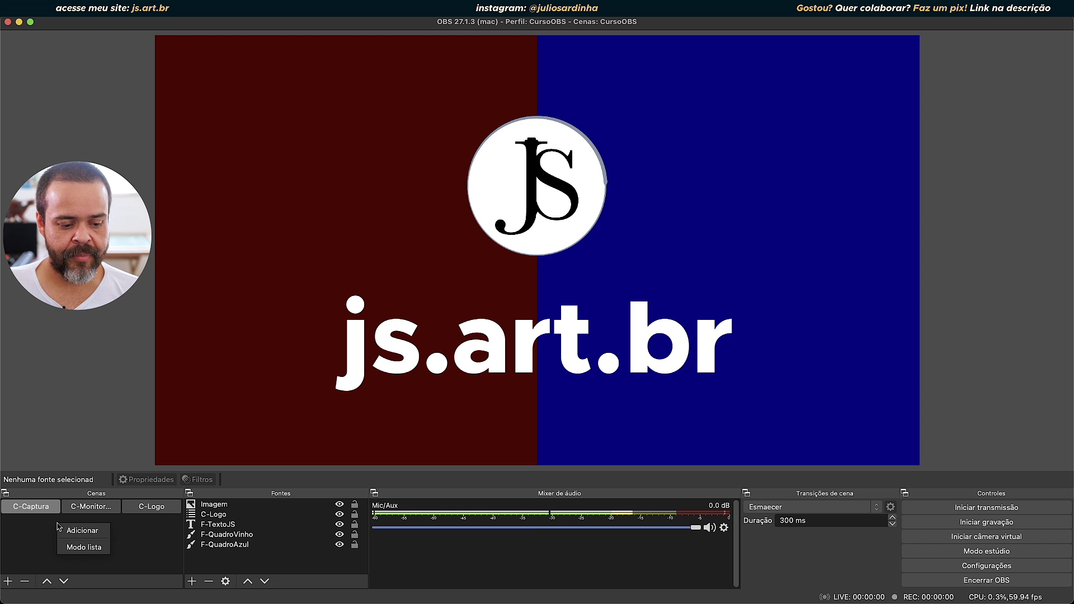
click(82, 549)
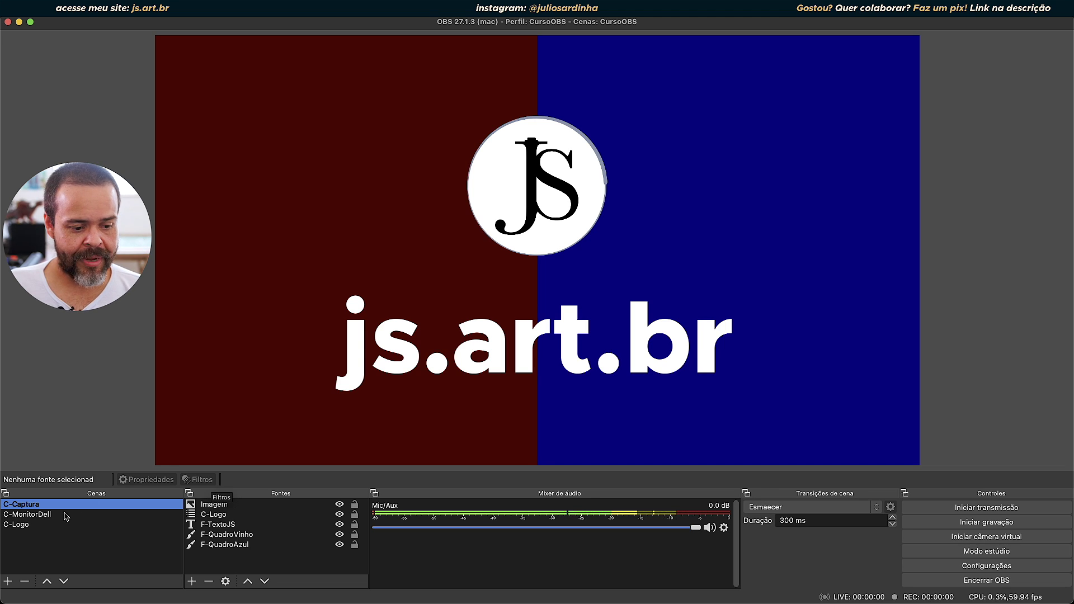
- Review the effect filters available for the C-Captura scene, and close them without adding any; look over the scene's transition override option
right_click(35, 511)
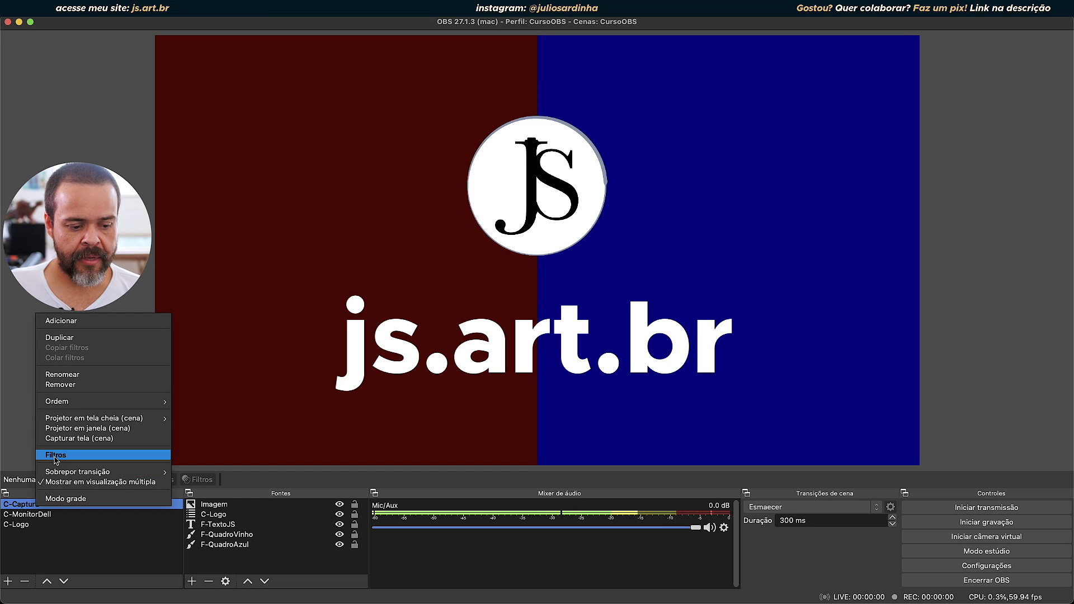
click(56, 456)
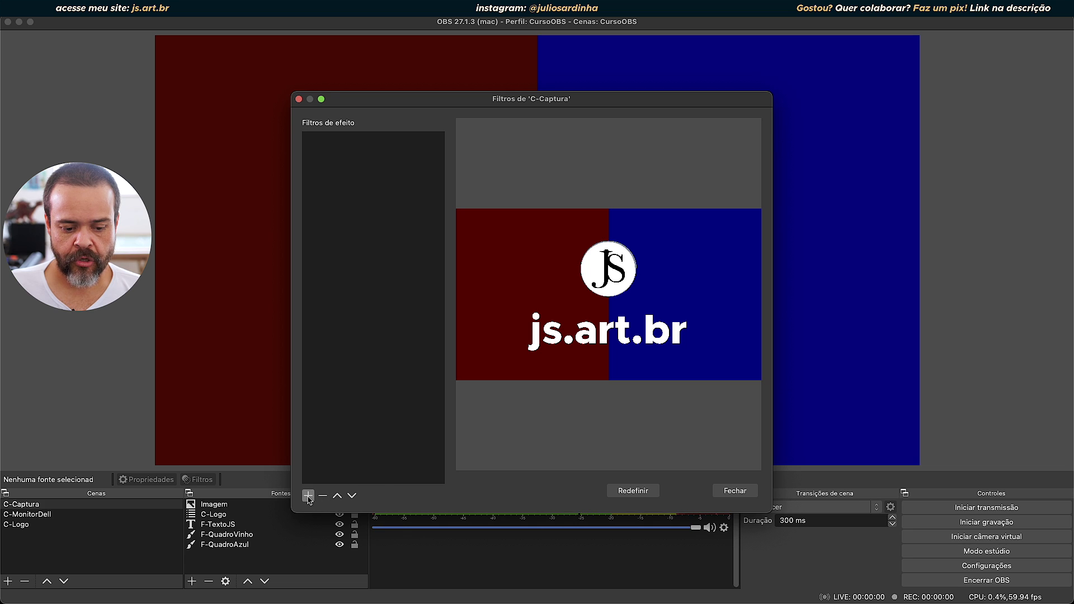
click(308, 496)
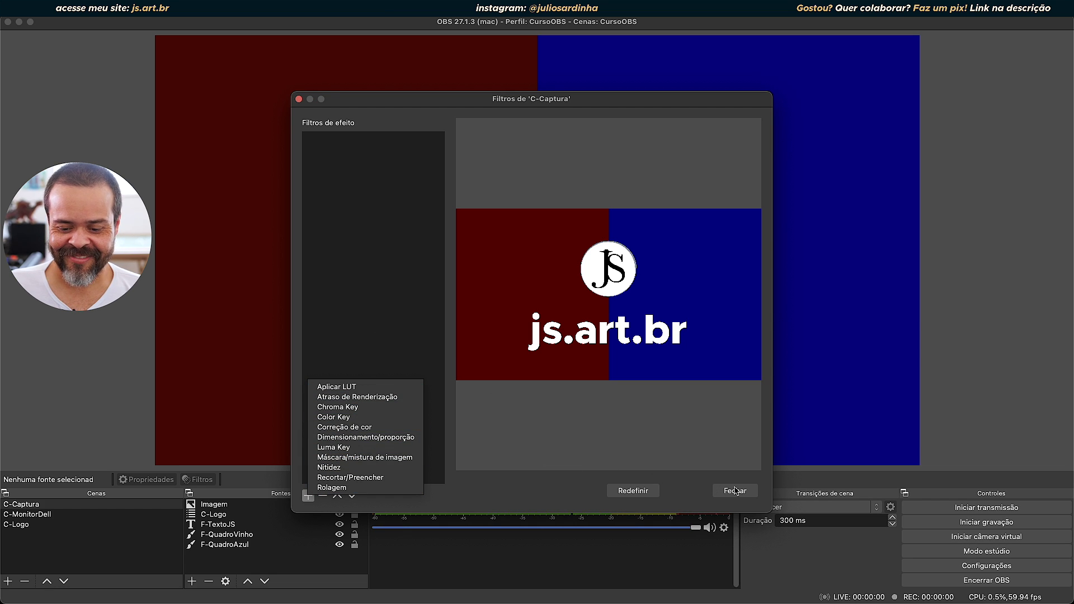
click(735, 490)
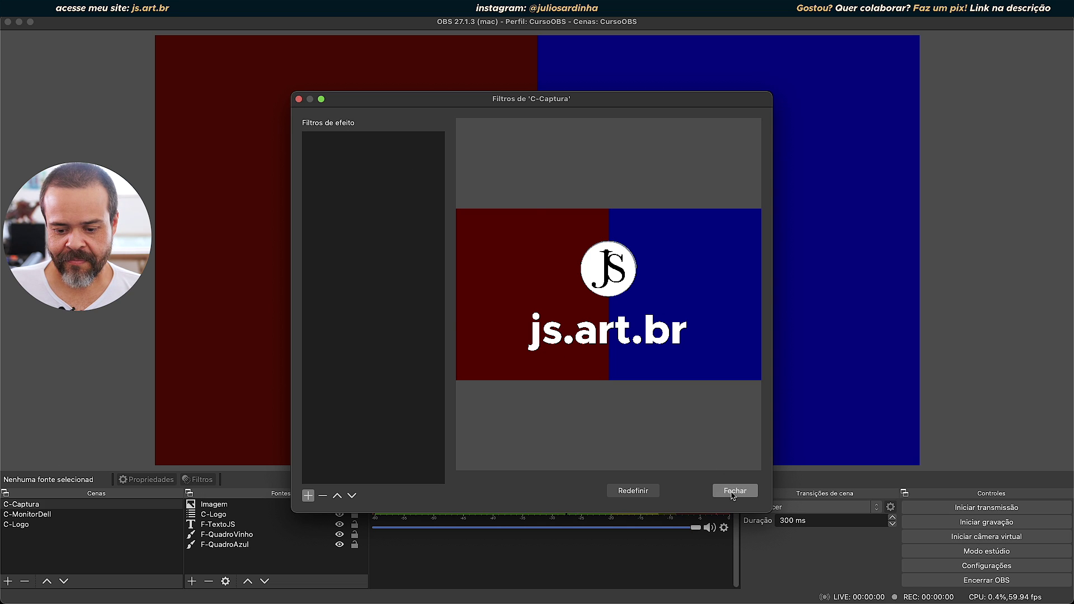
click(734, 490)
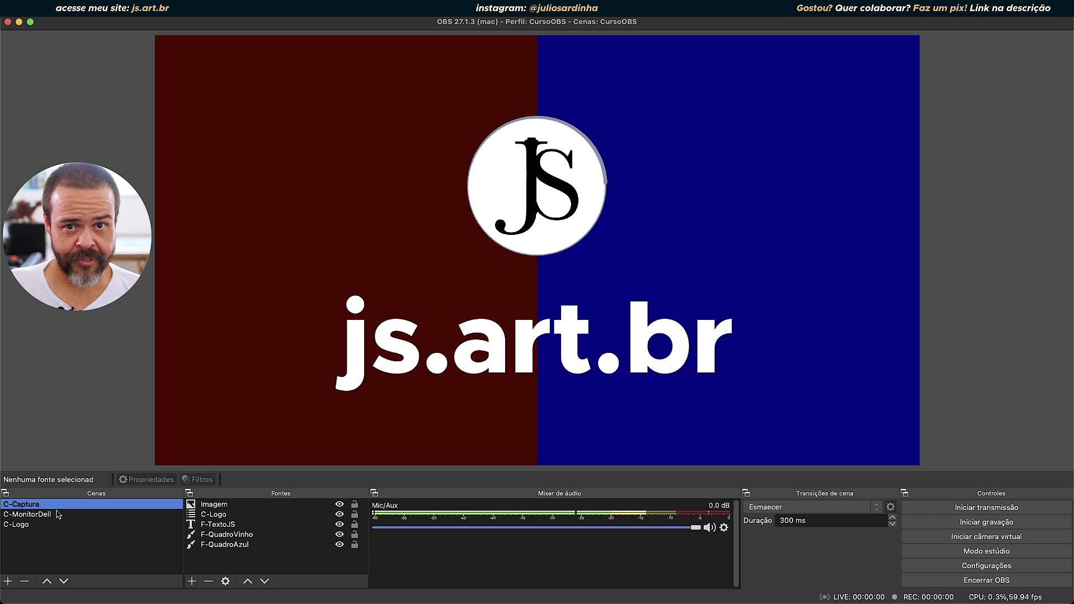
right_click(33, 504)
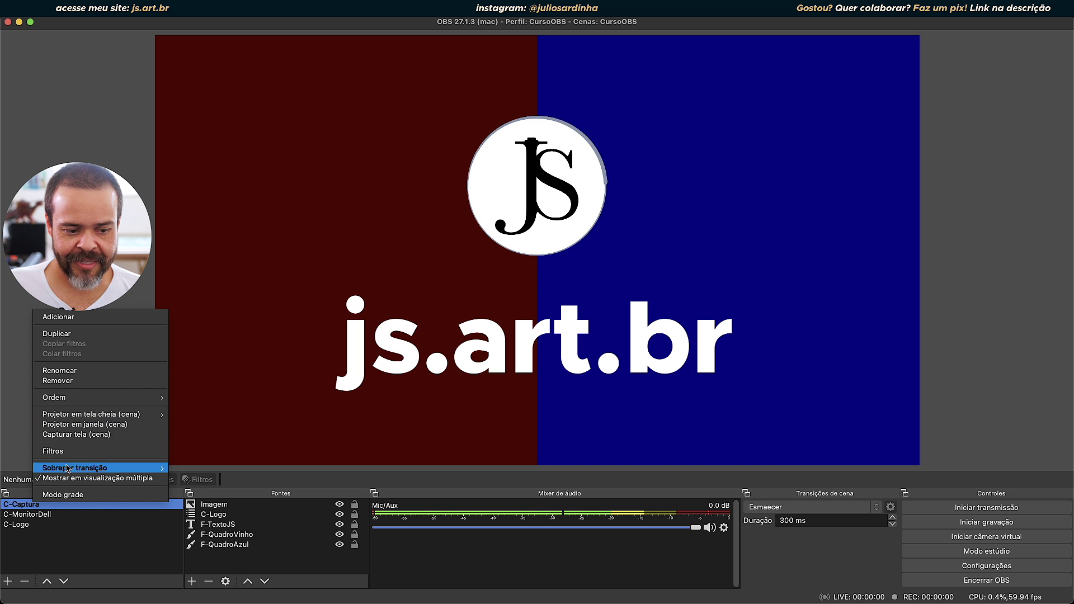
click(94, 530)
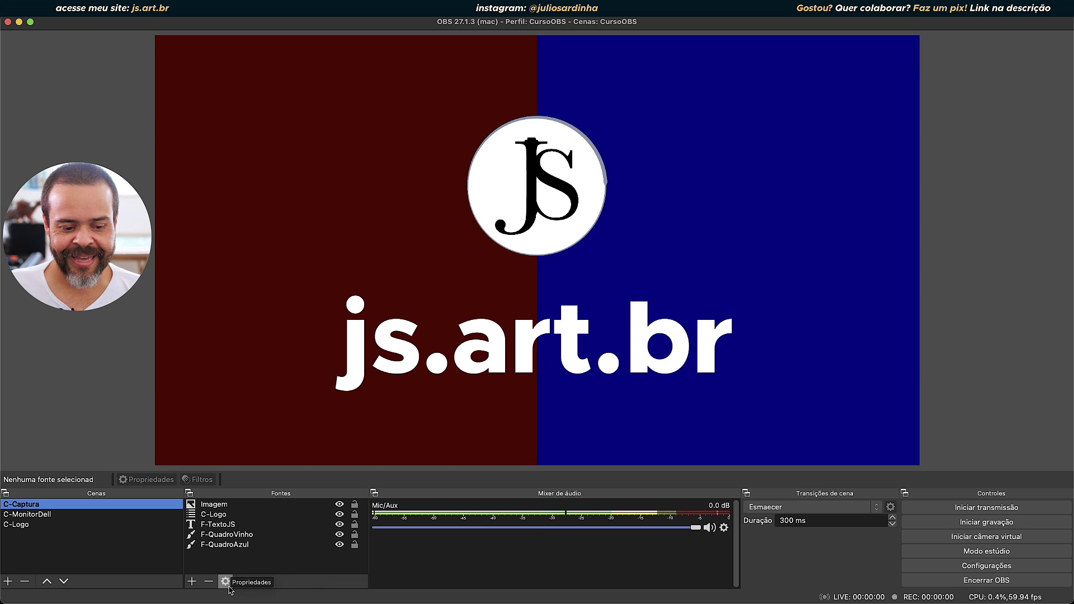
- Remove the Imagem source from the C-Captura scene and confirm the removal
click(221, 504)
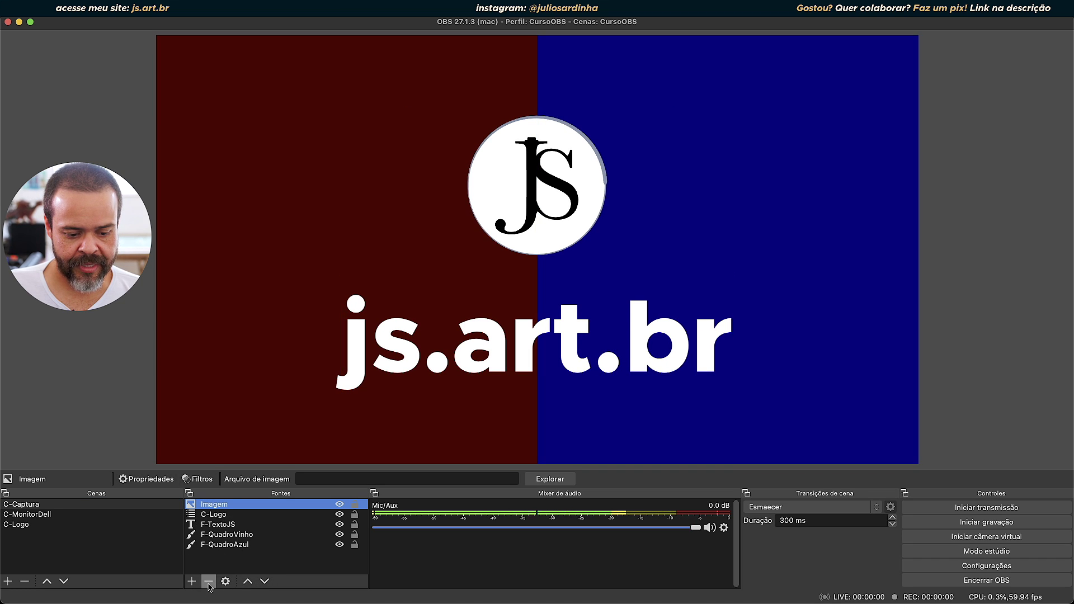
click(209, 582)
click(594, 327)
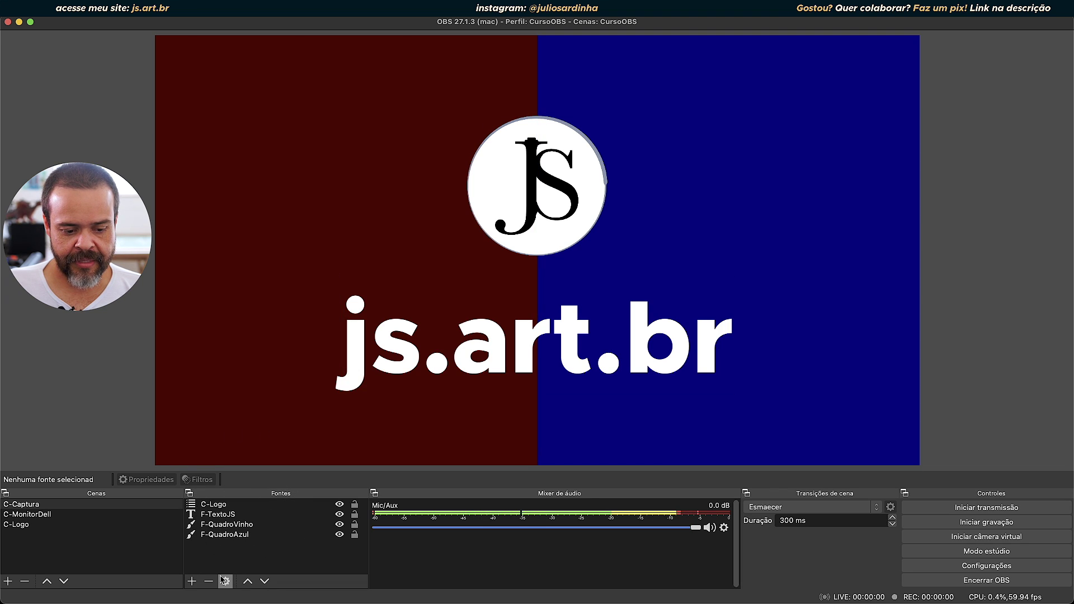
- Examine the properties of the F-TextoJS text source through its different access points, cancelling each time without changes
click(216, 516)
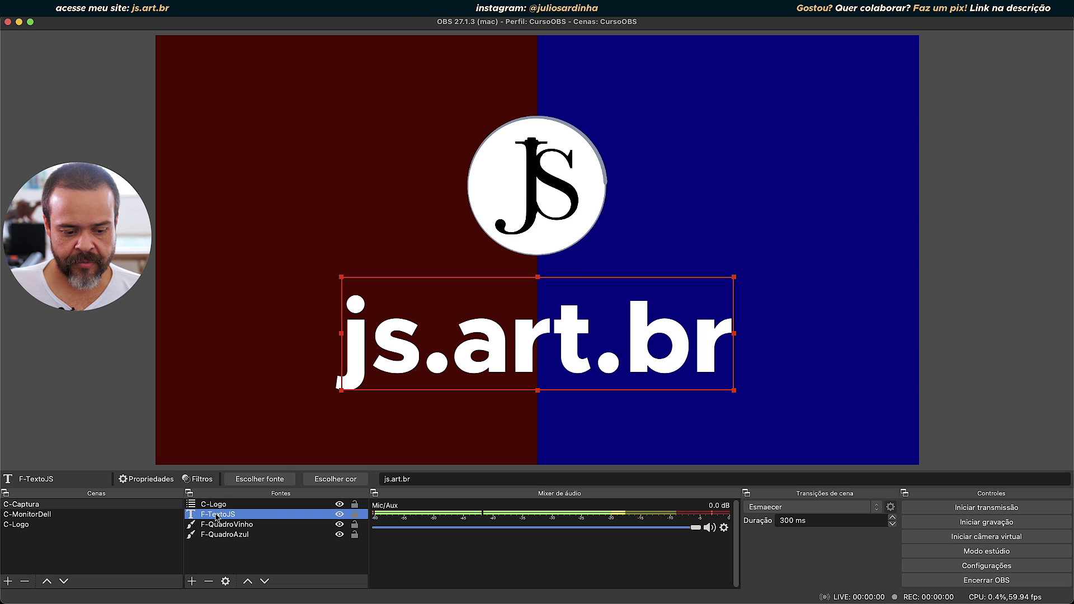
click(226, 581)
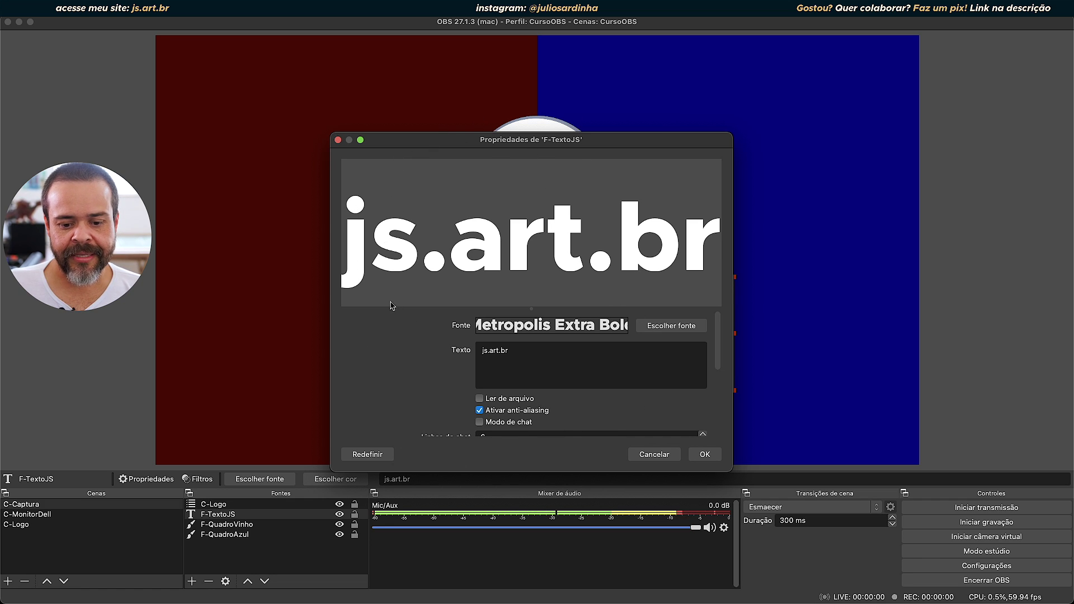
click(654, 455)
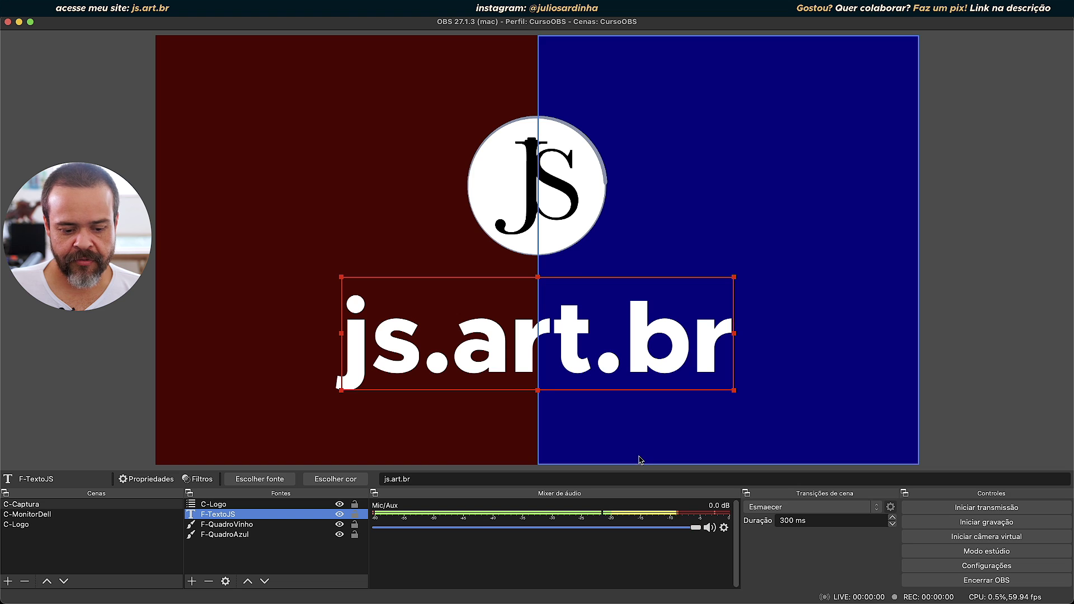
double_click(227, 518)
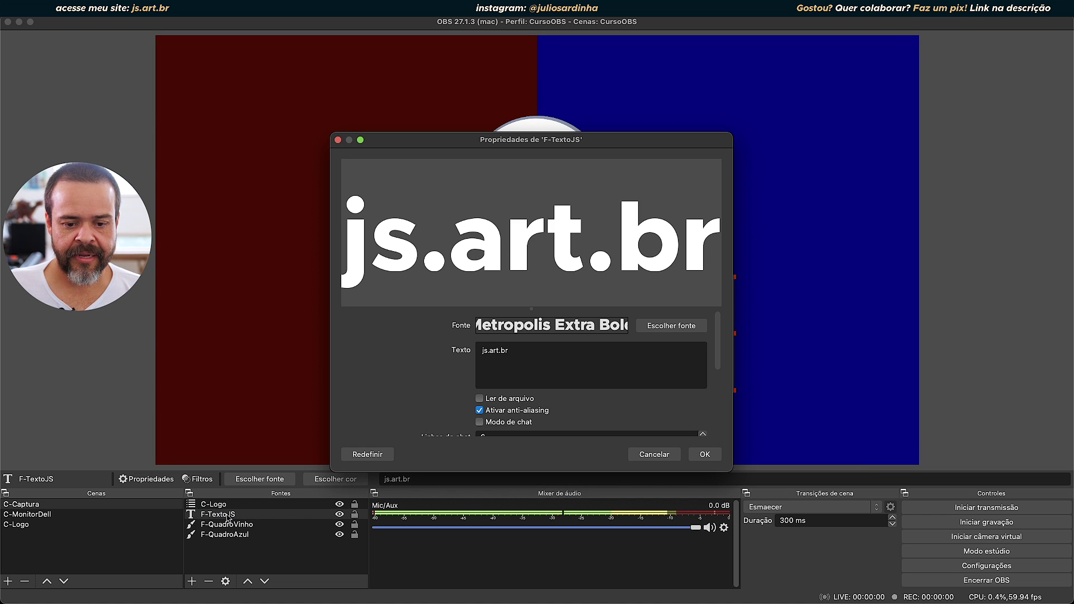
click(654, 454)
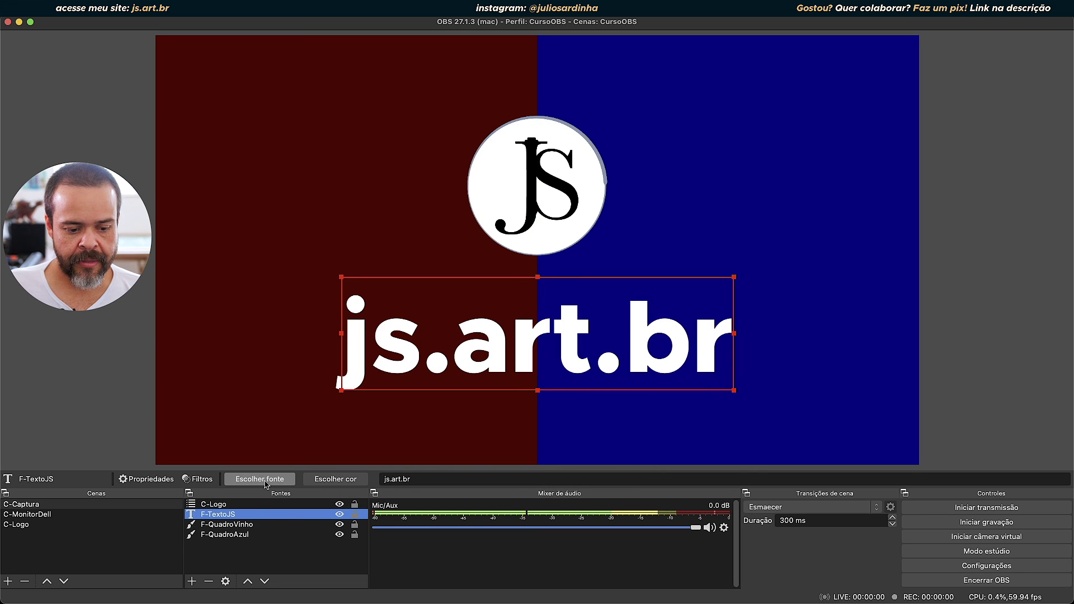
click(147, 479)
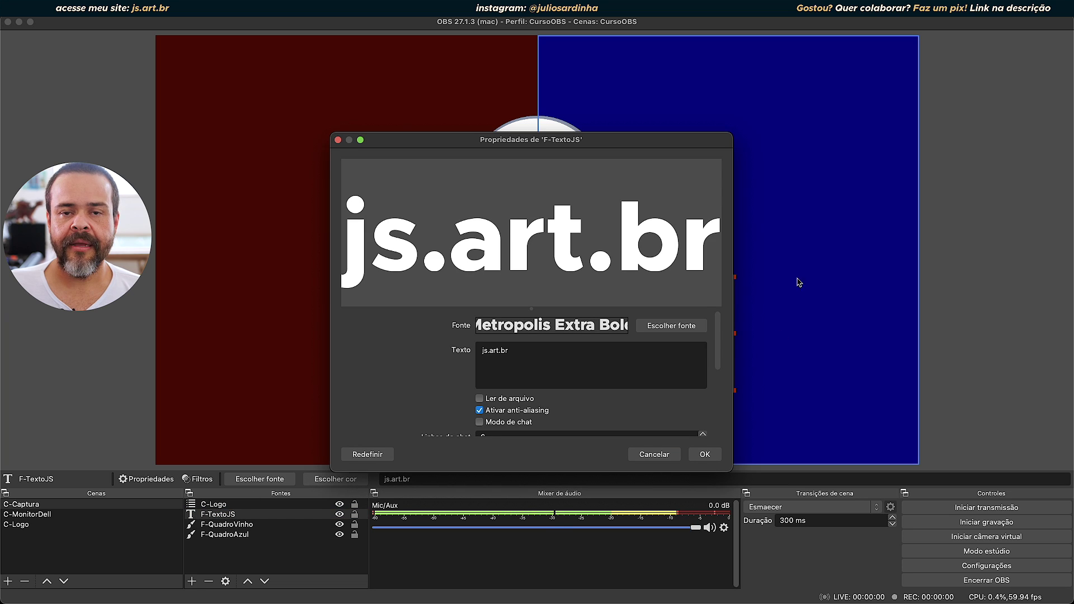
click(662, 458)
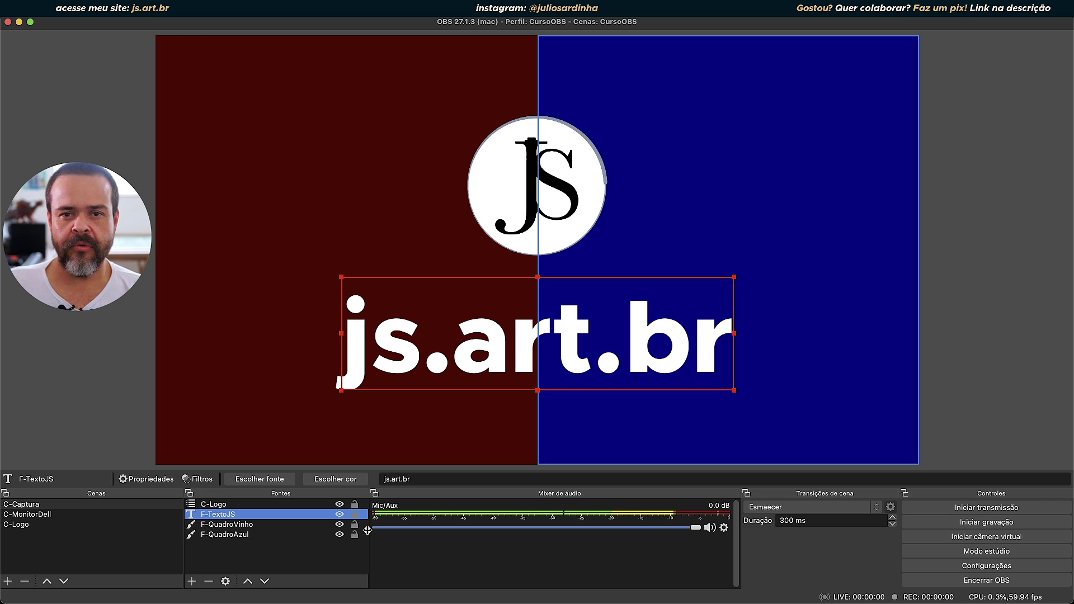
double_click(230, 515)
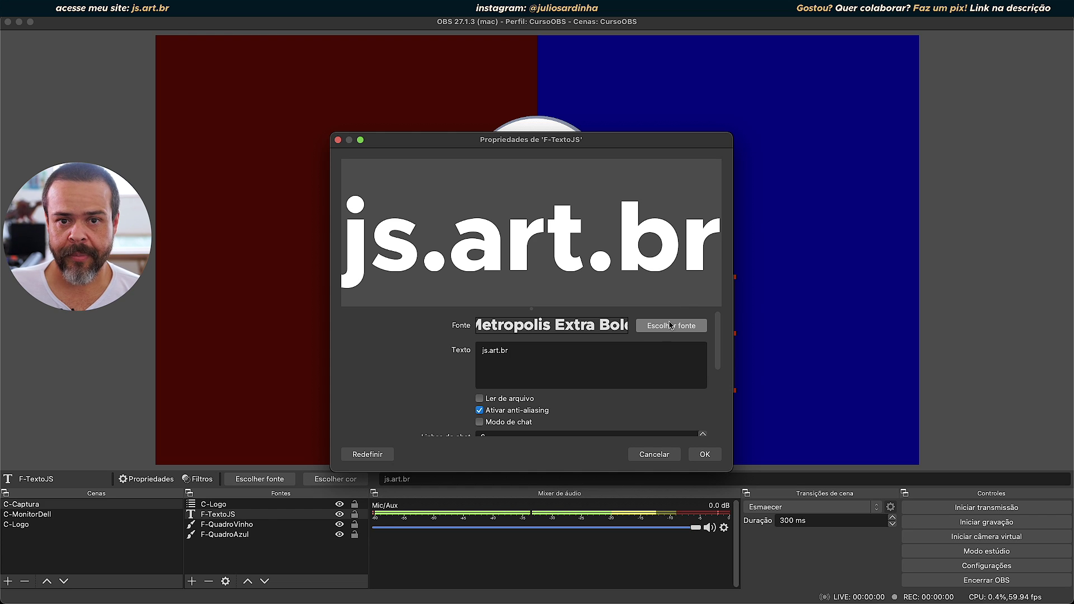
click(653, 454)
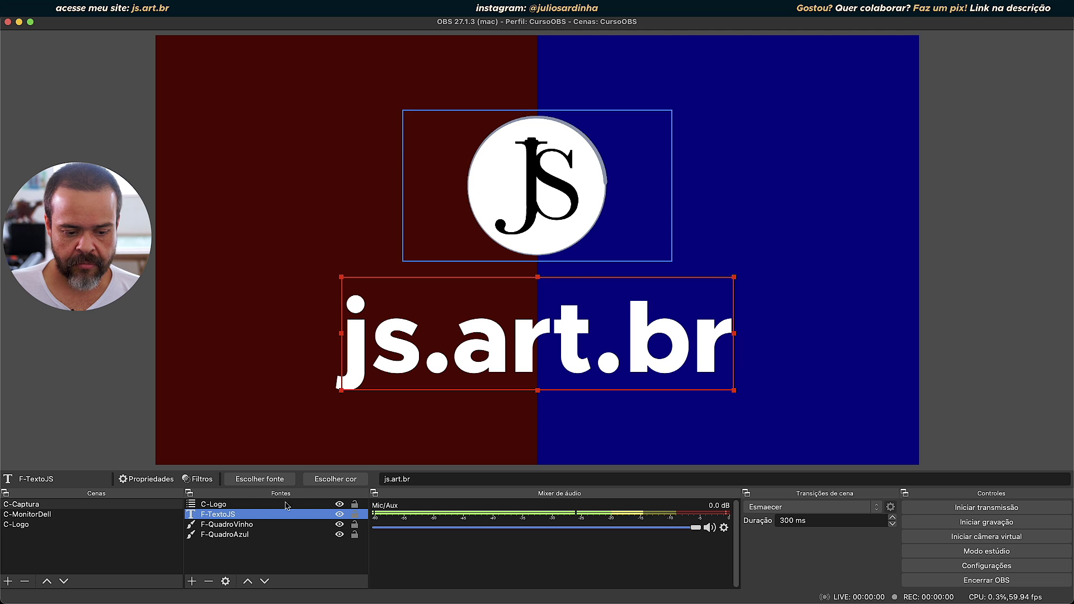
- Hide the C-Logo source in the C-Captura scene and make it visible again
click(209, 505)
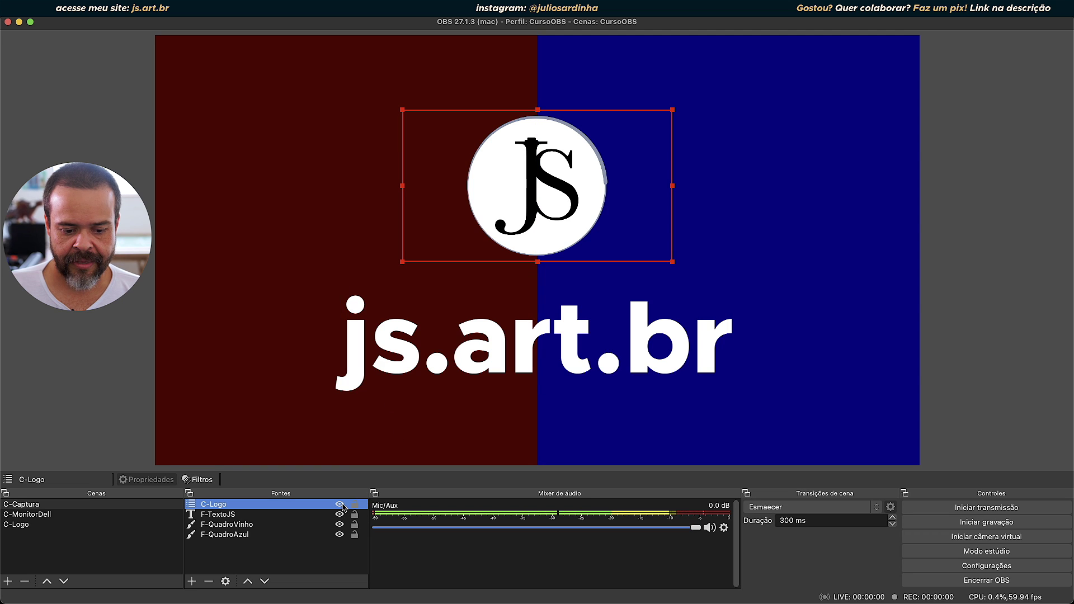
click(339, 504)
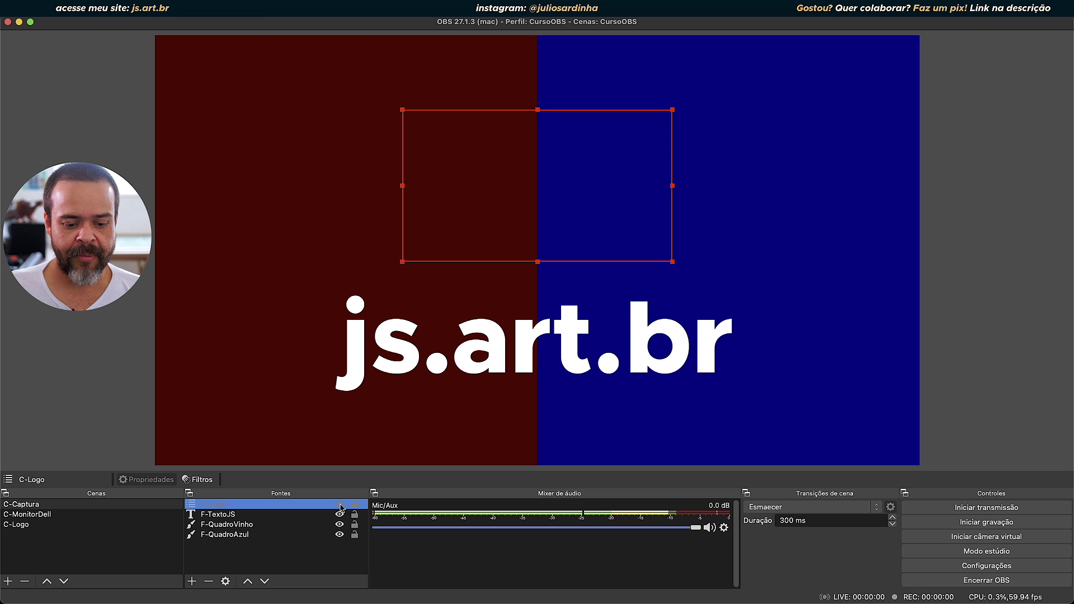
click(339, 505)
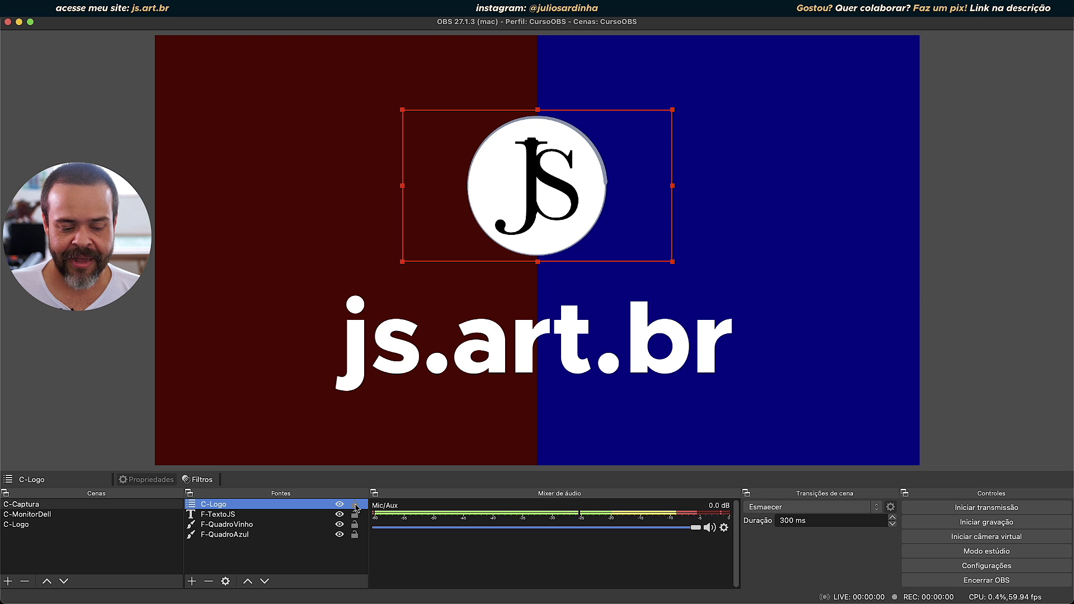
- Move the logo down beside the start of the js.art.br text on the canvas, and undo both moves
drag(550, 149, 362, 293)
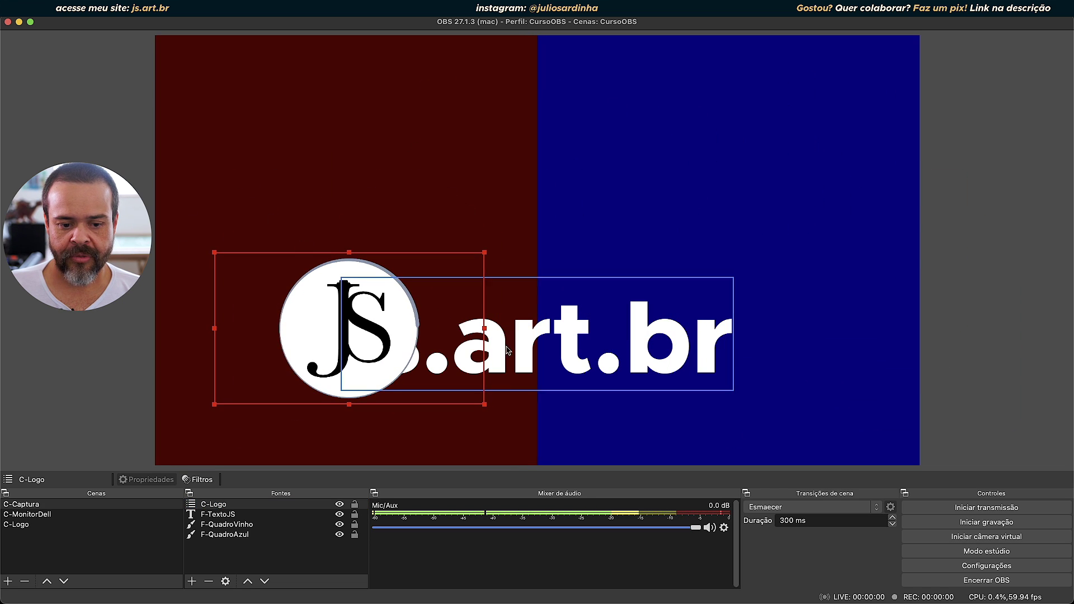
drag(304, 361, 192, 384)
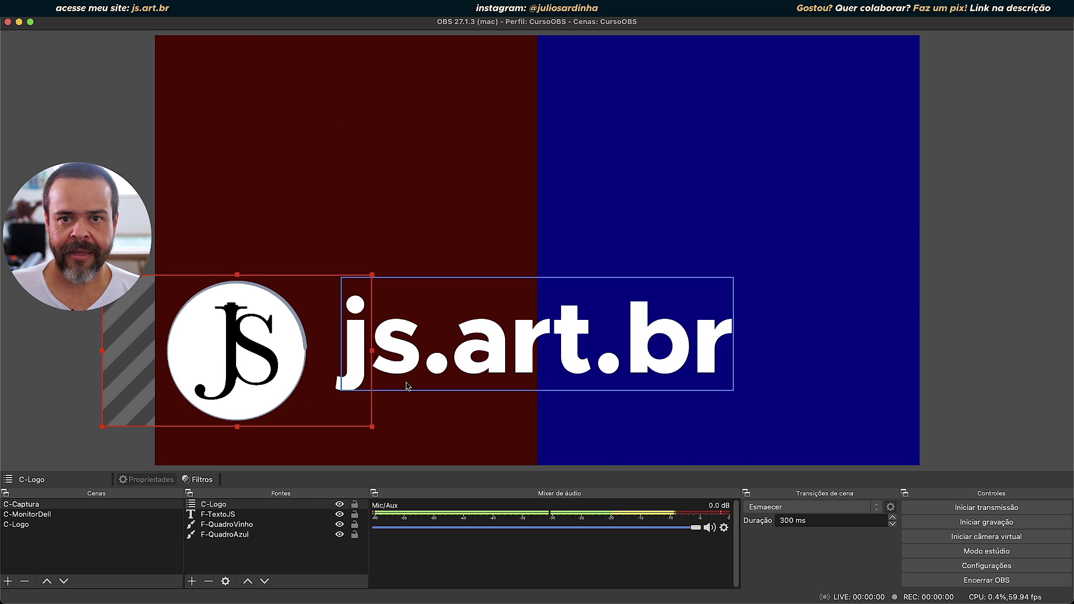
mouse_move(110, 19)
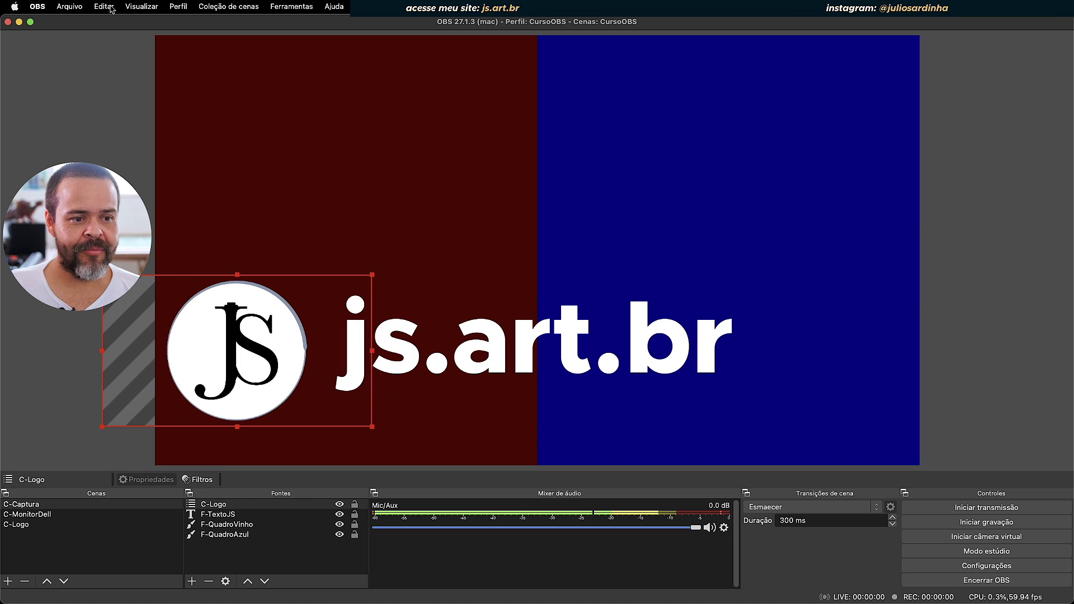
click(104, 7)
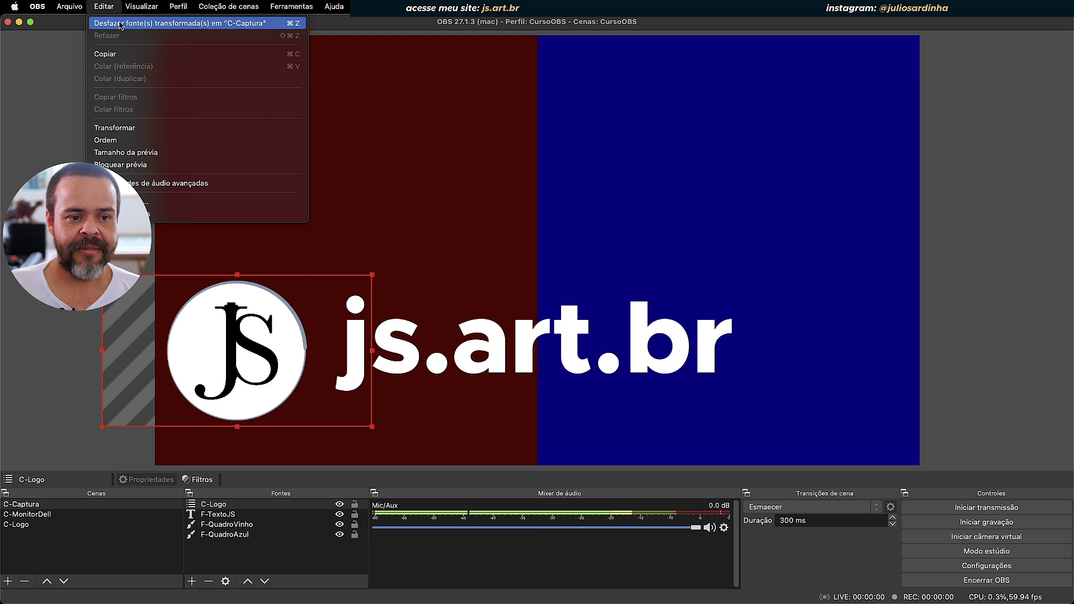
click(121, 23)
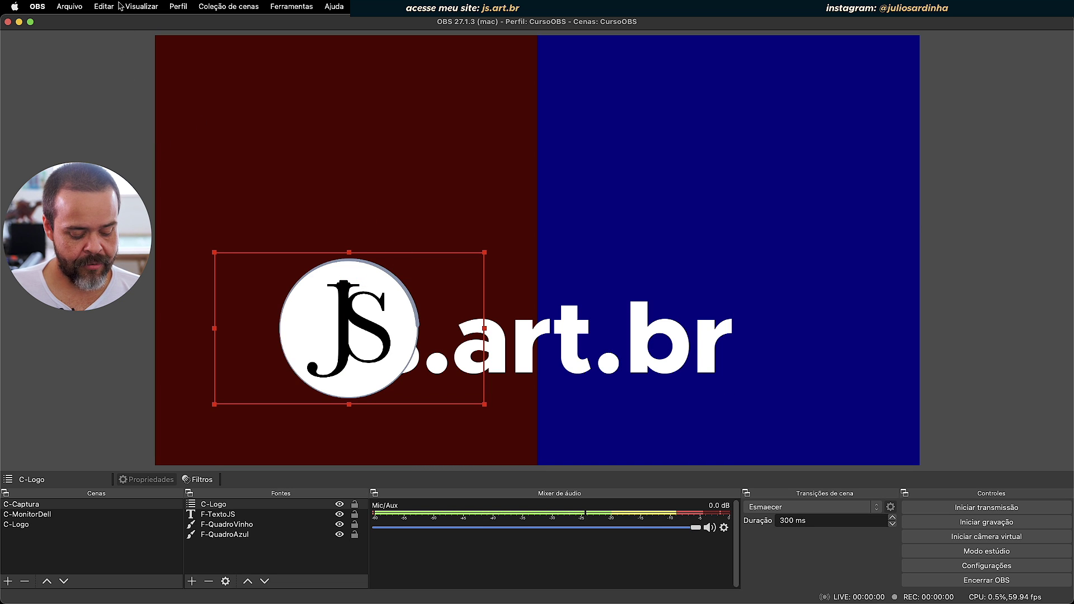
key(super+shift+z)
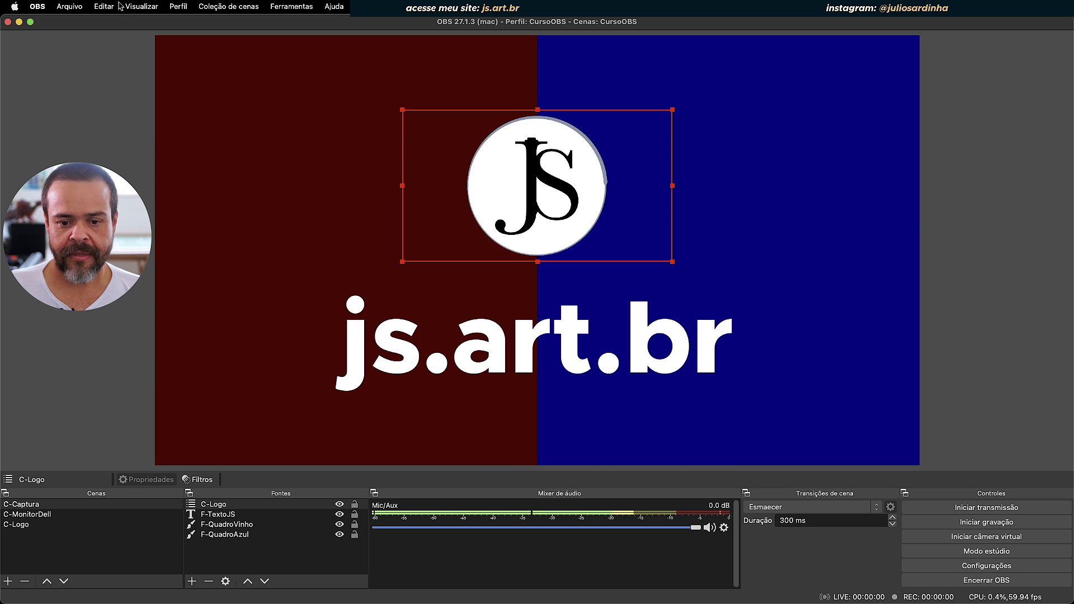
- Lock the C-Logo source to test selecting the logo on the canvas, and unlock it again
click(355, 506)
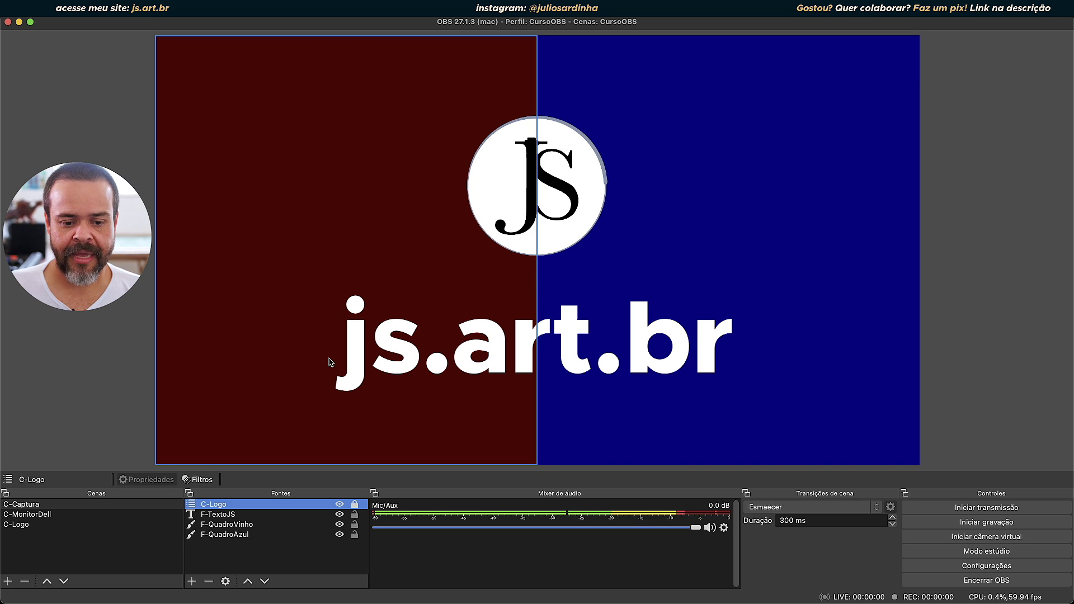
click(486, 170)
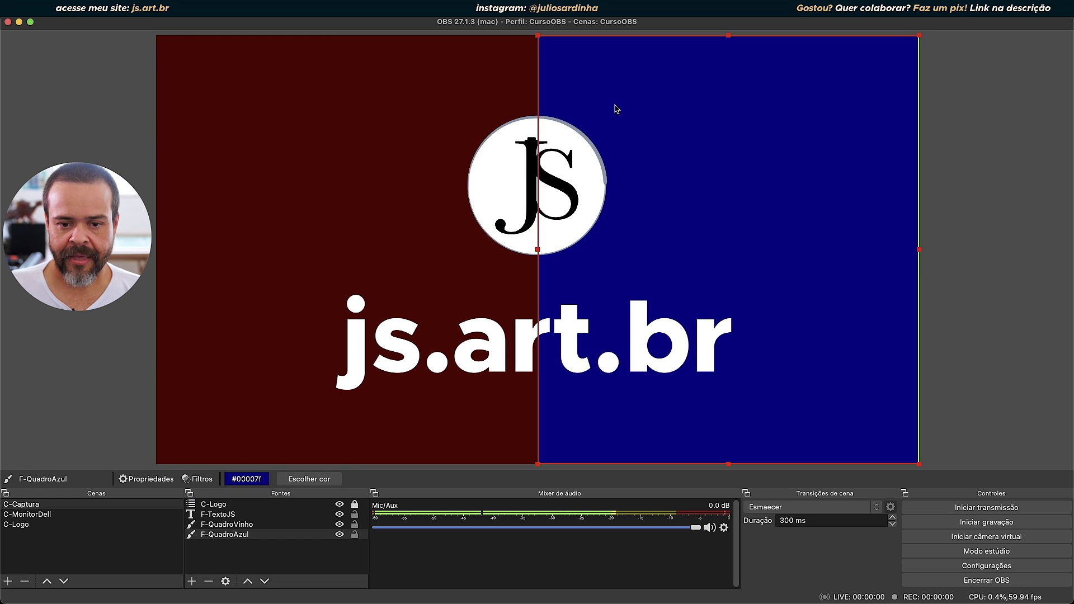
click(680, 129)
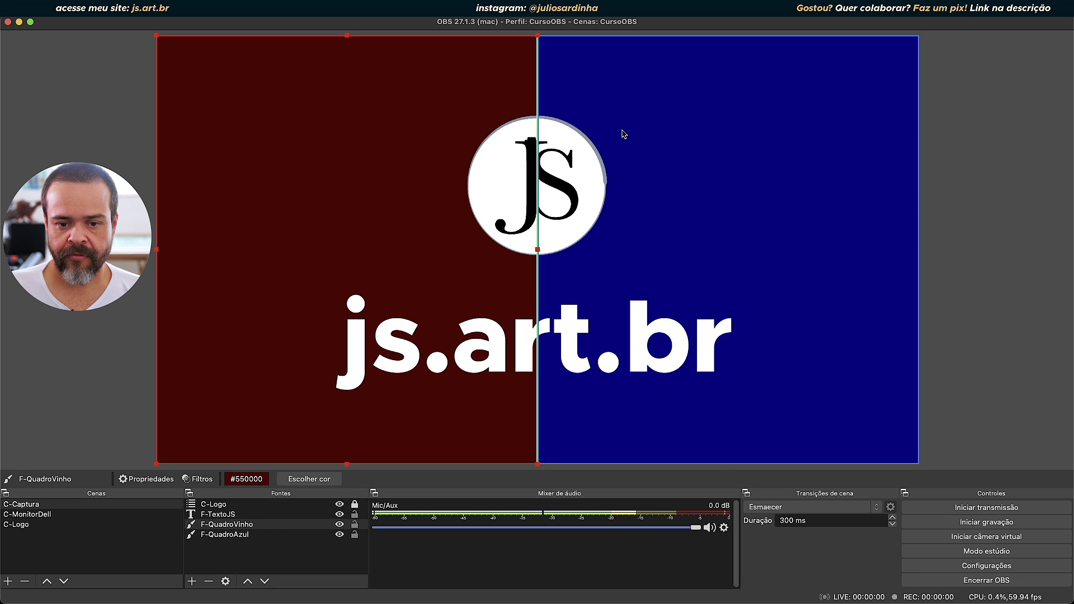
click(480, 166)
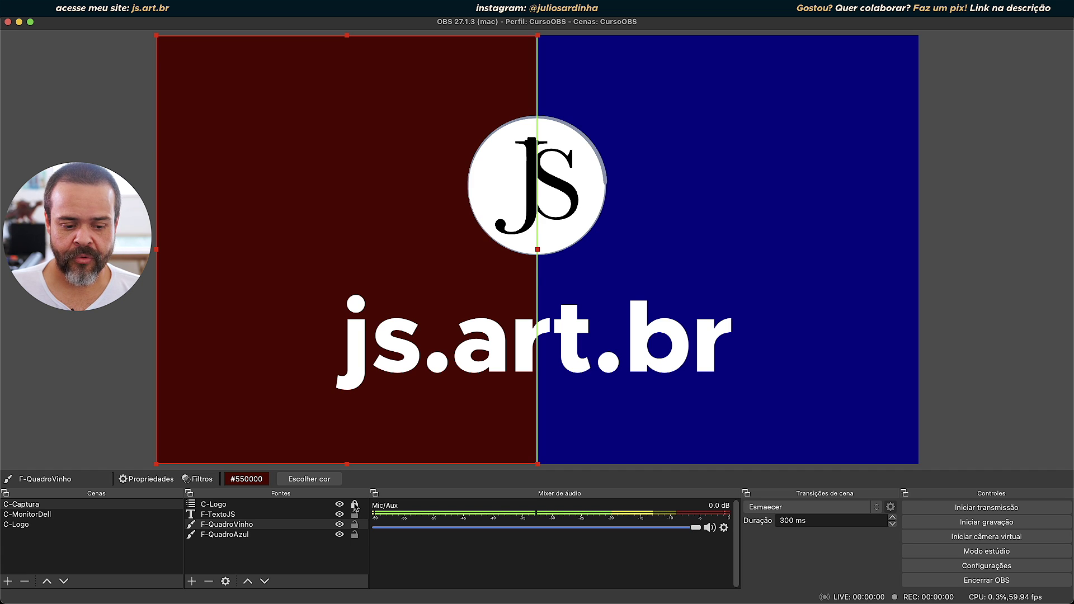
click(313, 513)
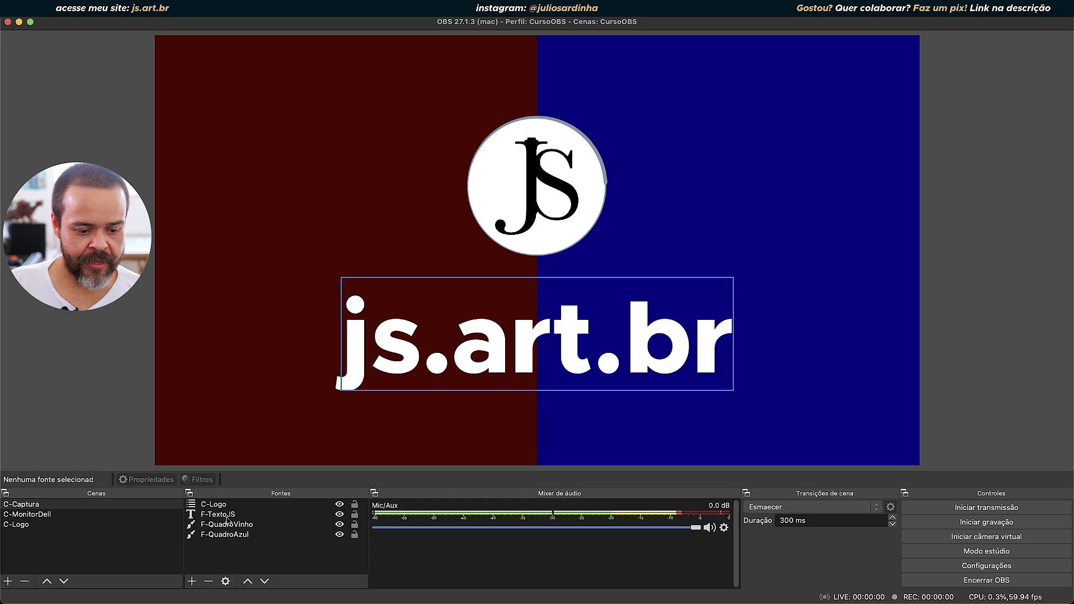
- Select the F-TextoJS and C-Logo sources together, and clear the selection
click(224, 515)
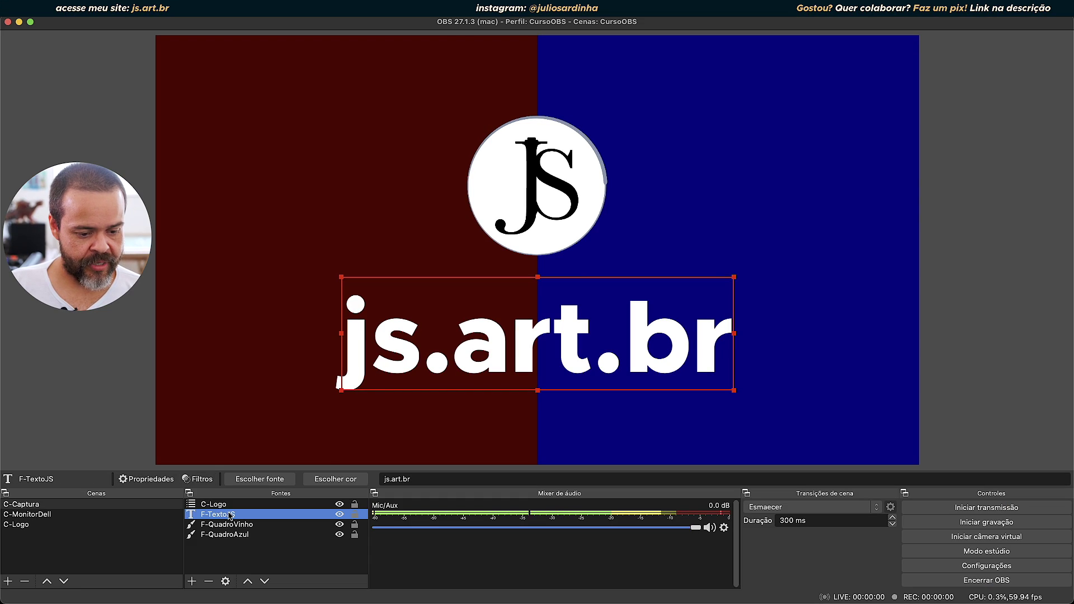
shift+click(218, 506)
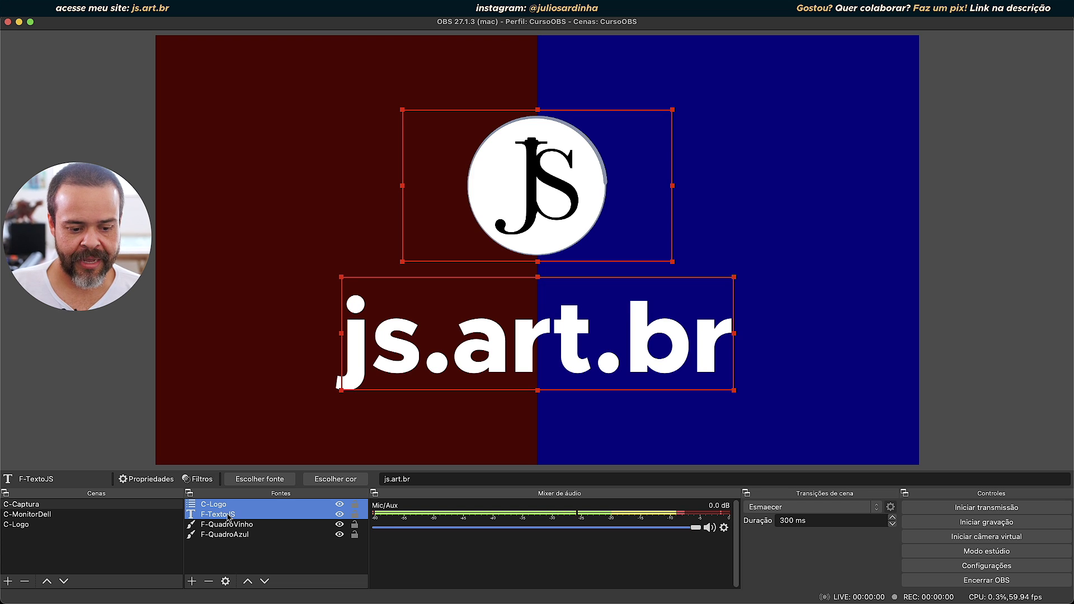
click(246, 553)
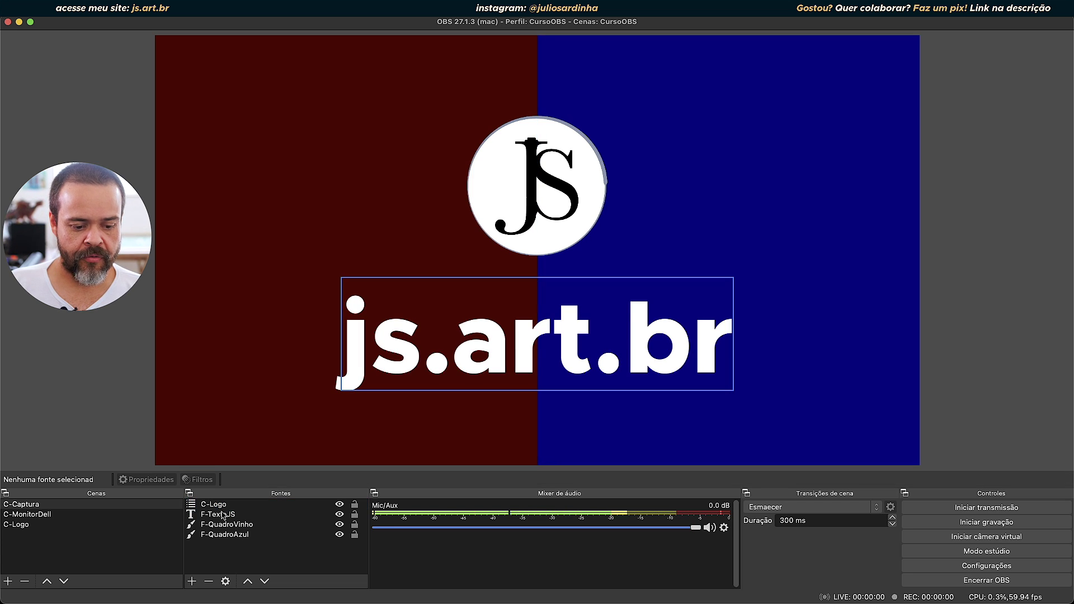
- Select the F-TextoJS, C-Logo, F-QuadroVinho and F-QuadroAzul sources one by one into a multiple selection, and clear it
click(221, 515)
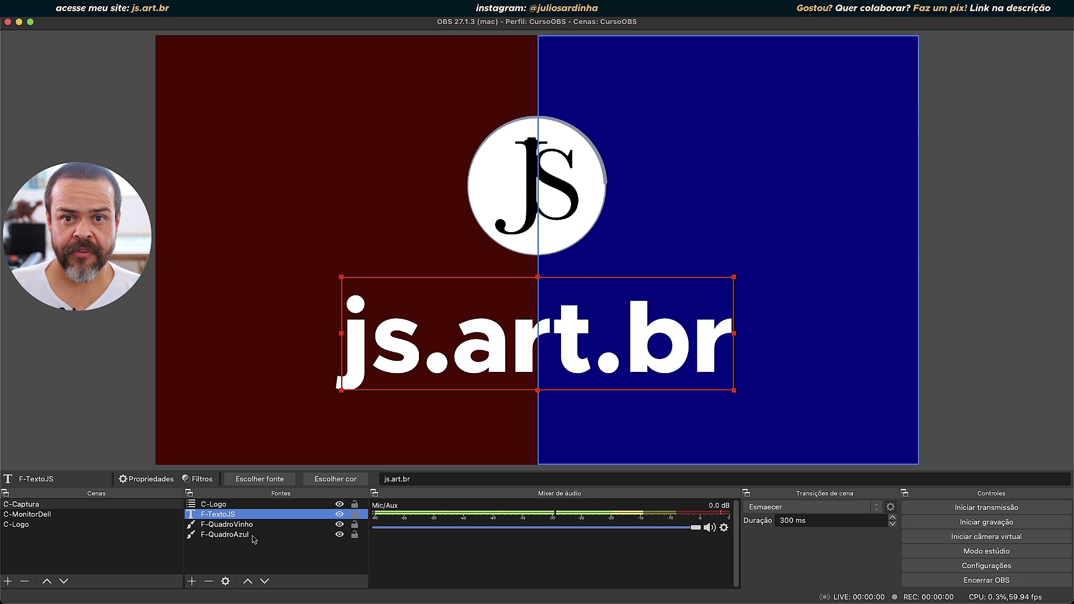
super+click(219, 507)
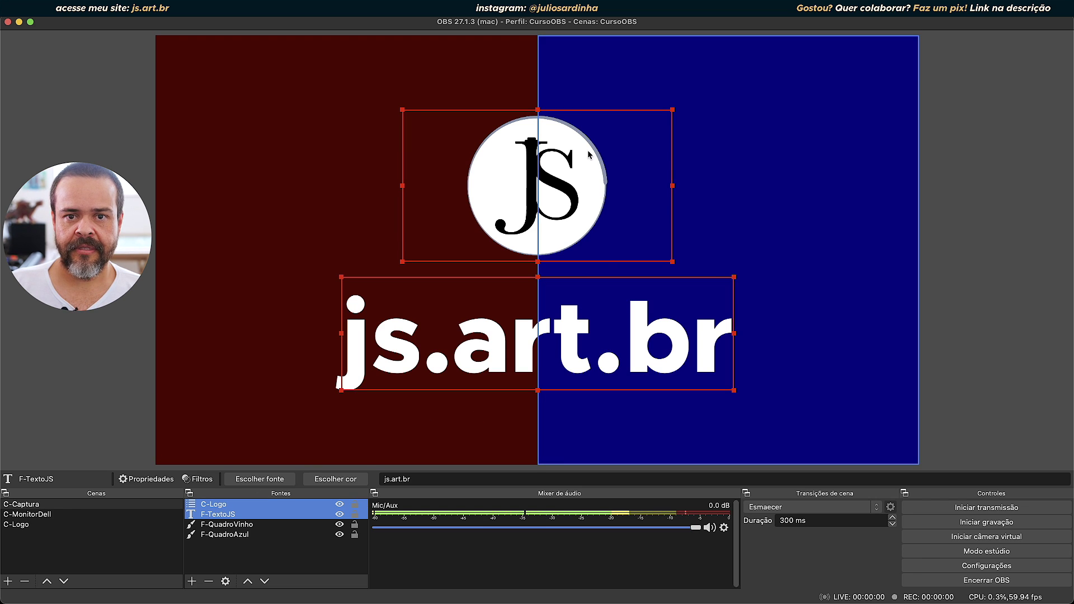
super+click(223, 526)
super+click(227, 536)
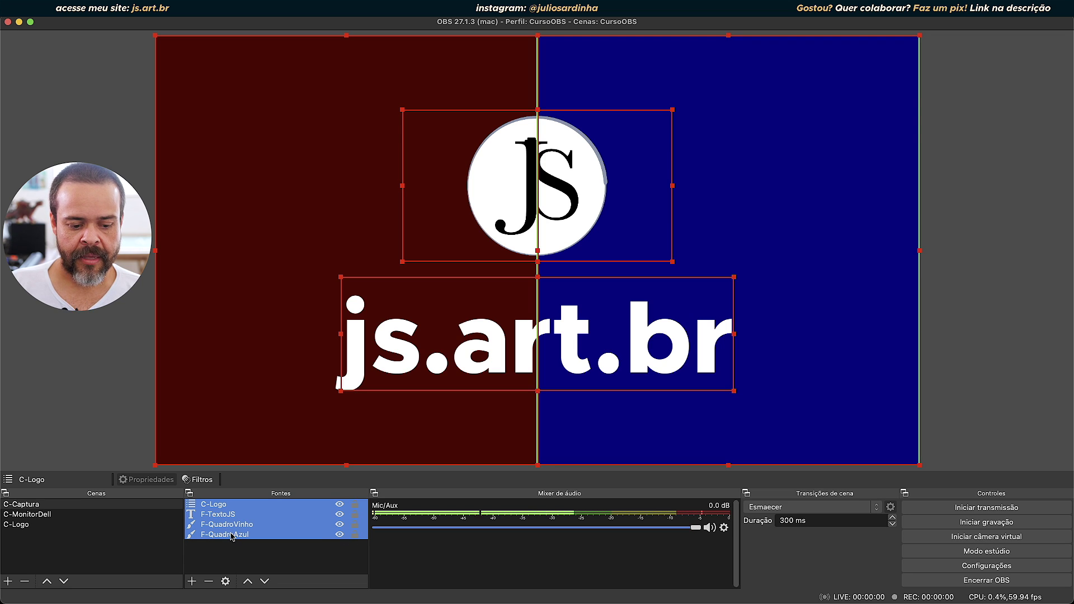
click(230, 553)
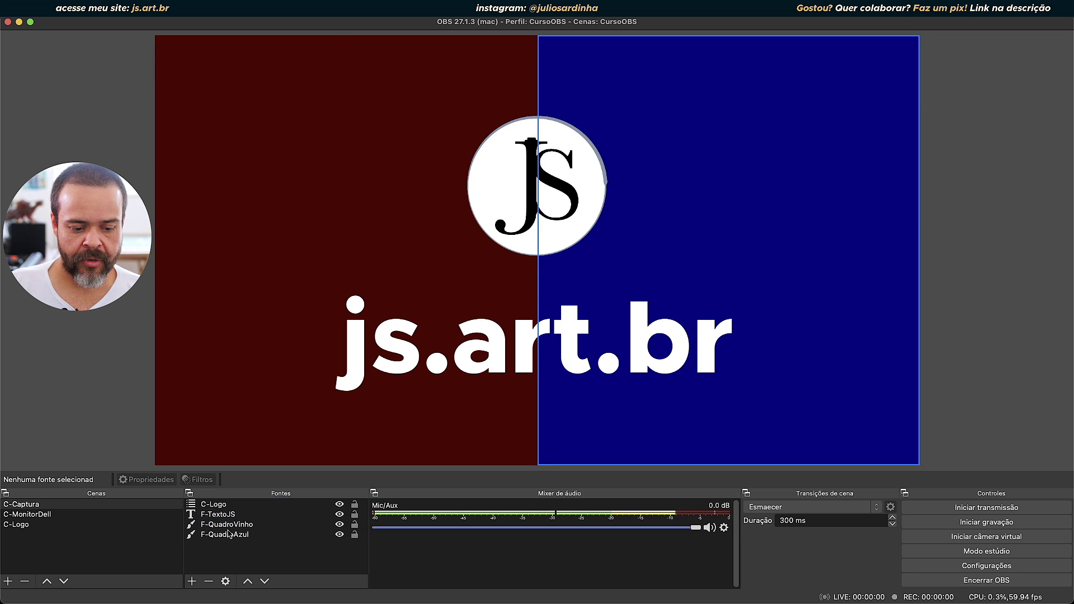
- Select F-TextoJS, F-QuadroVinho and F-QuadroAzul together, and the whole range from C-Logo to F-QuadroAzul, clearing the selection each time
key(super+a)
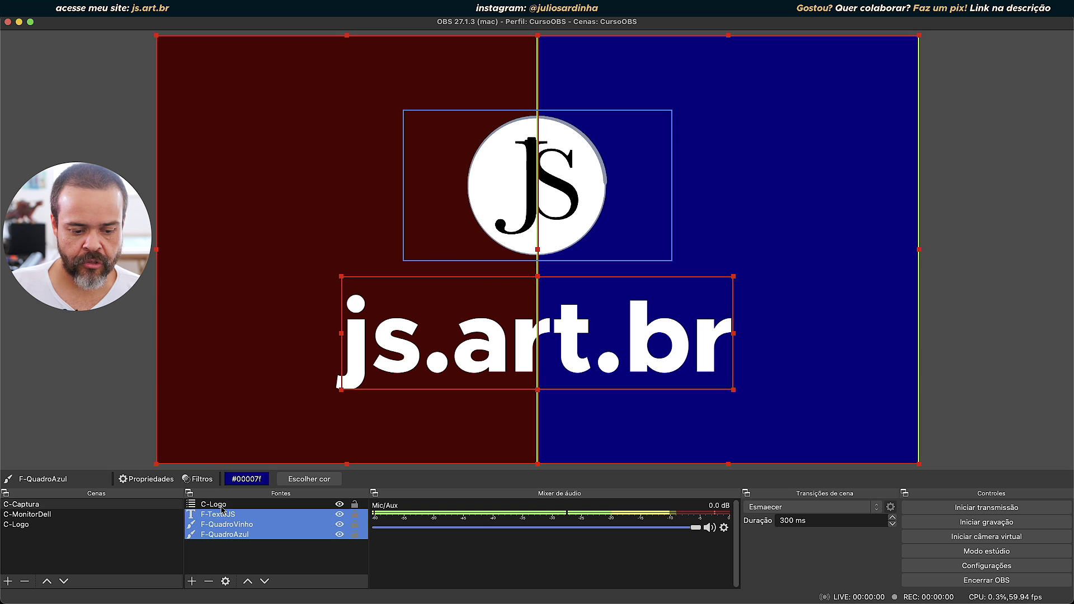
click(232, 556)
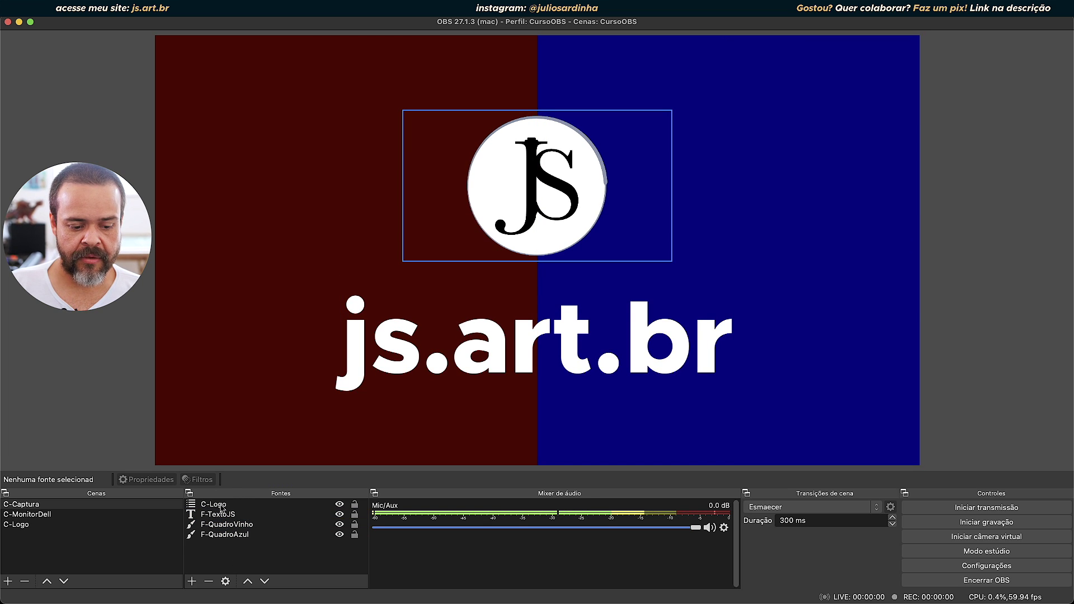
click(221, 506)
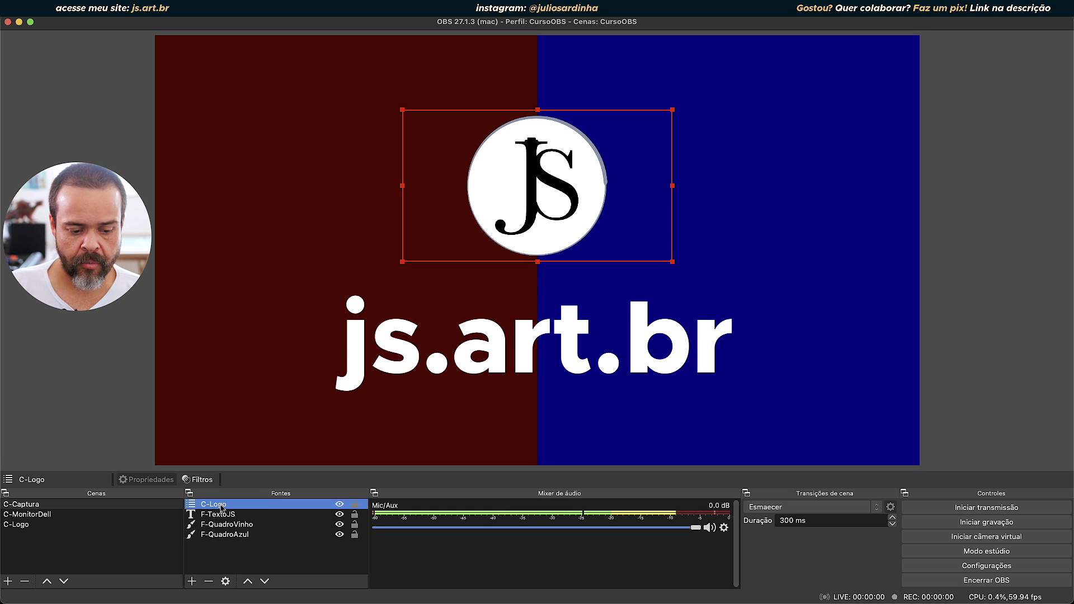
shift+click(233, 536)
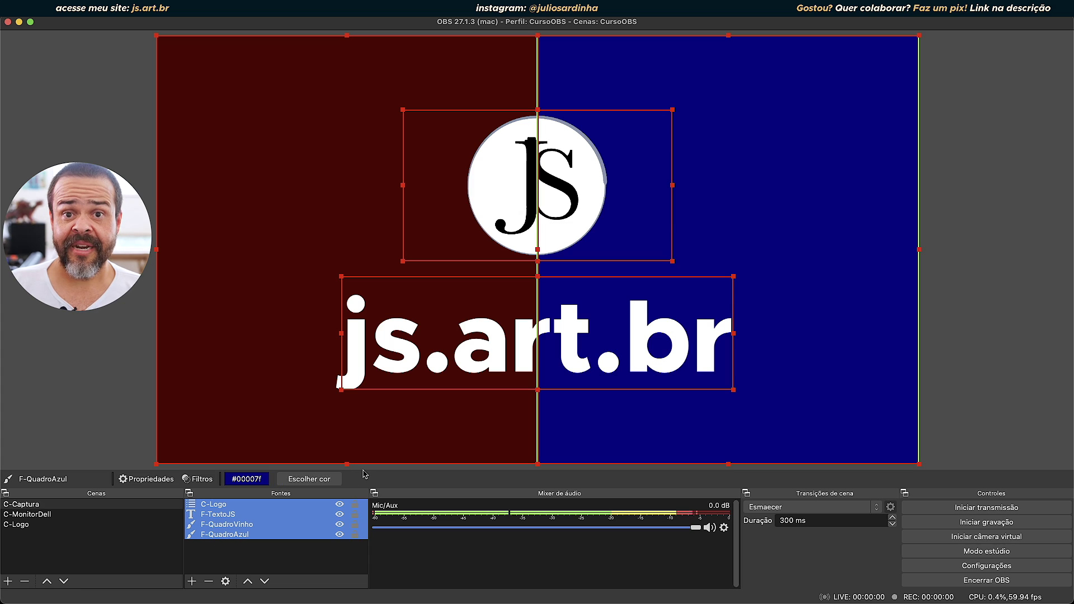
click(242, 554)
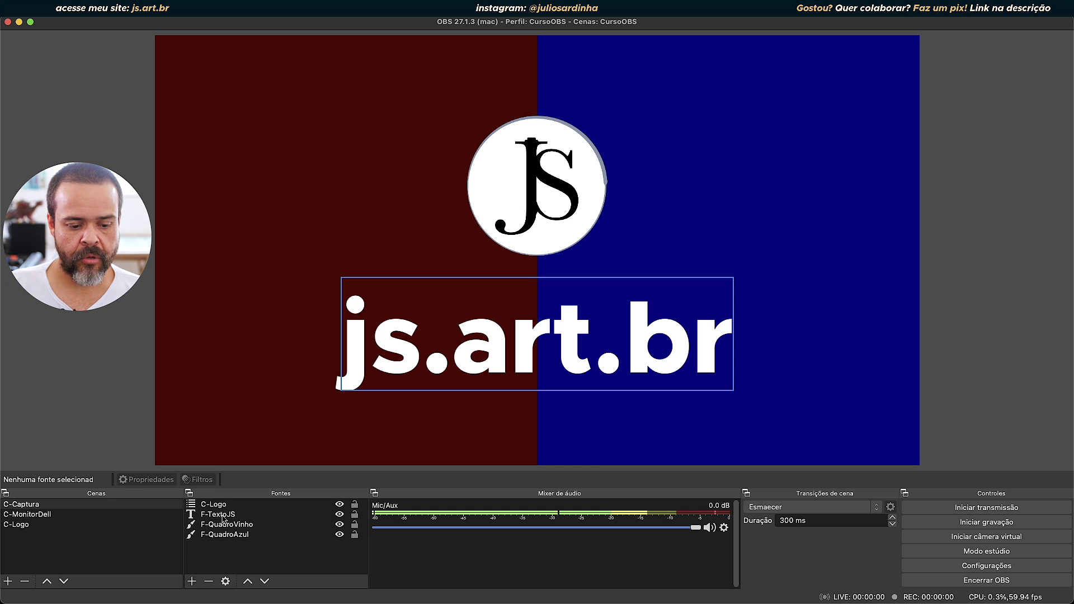
- Select the non-adjacent sources F-TextoJS and F-QuadroAzul together, and clear the selection
click(223, 518)
super+click(218, 535)
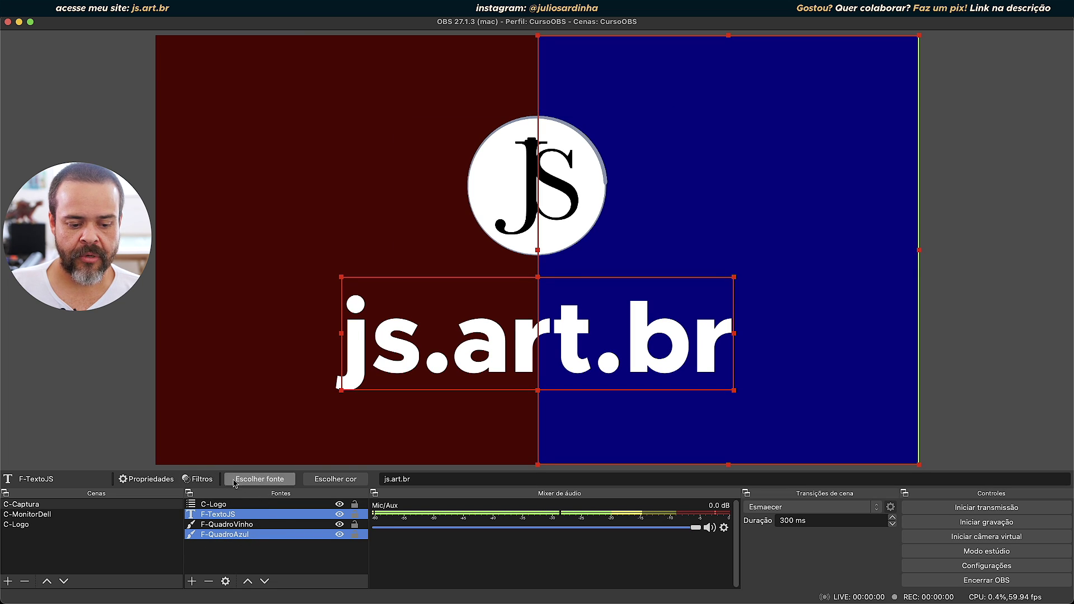
click(263, 568)
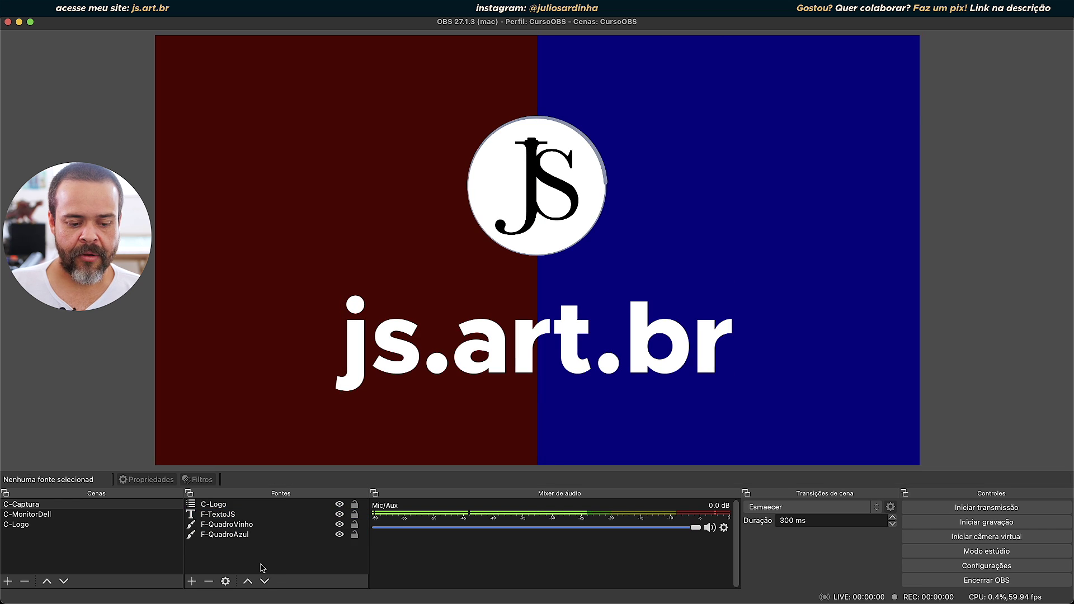
- Select the range from F-QuadroAzul up to C-Logo, and only F-QuadroAzul with F-TextoJS, clearing the selection each time
click(231, 534)
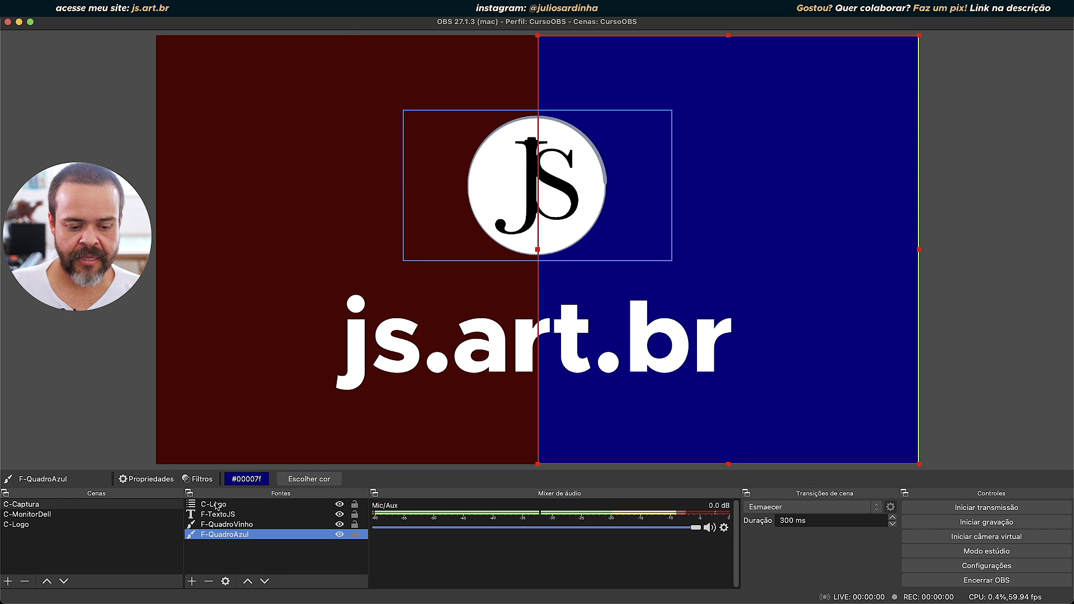
shift+click(216, 504)
click(234, 553)
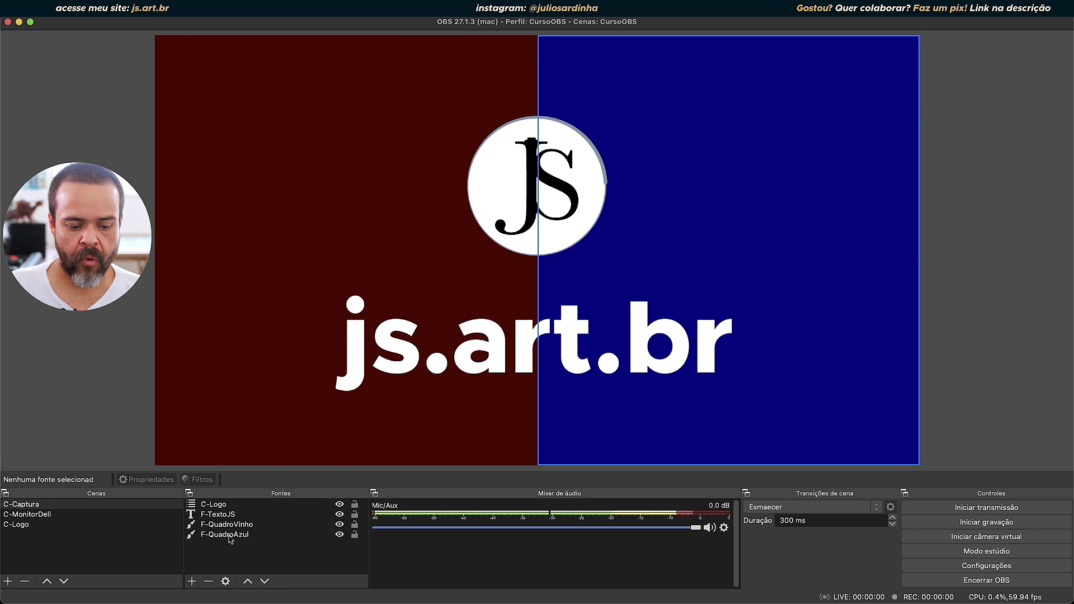
click(229, 535)
super+click(231, 515)
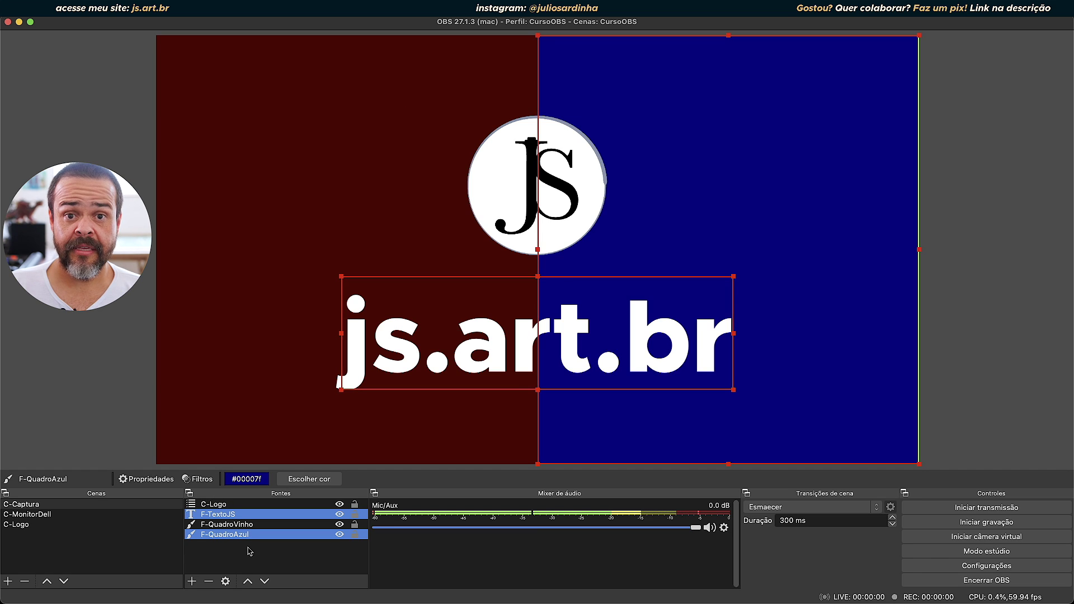
click(246, 564)
- Group the C-Logo and F-TextoJS sources and name the group G-MeuSite
click(216, 504)
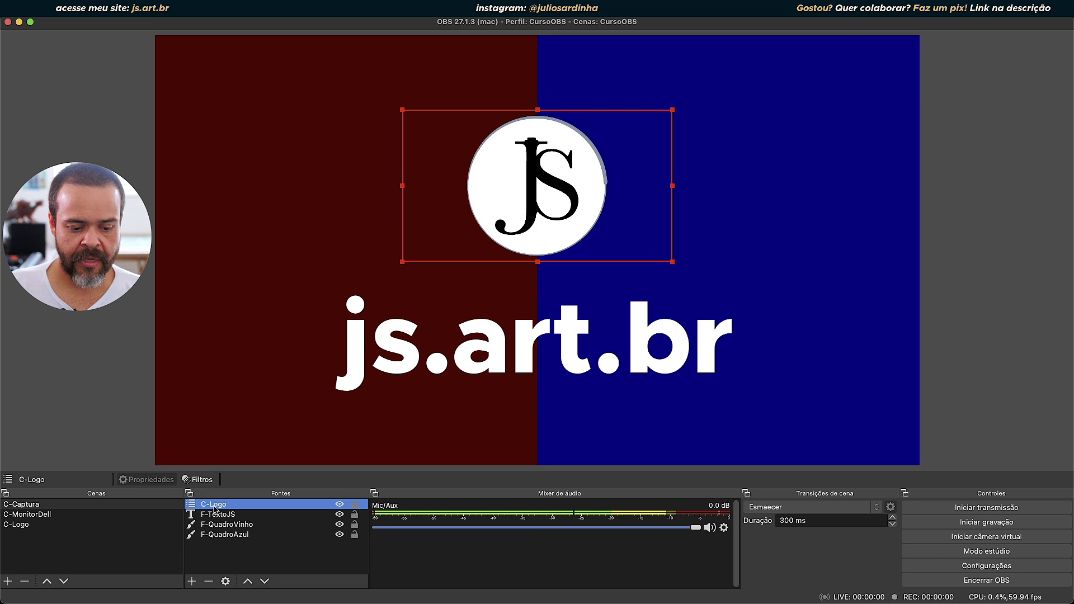
super+click(216, 514)
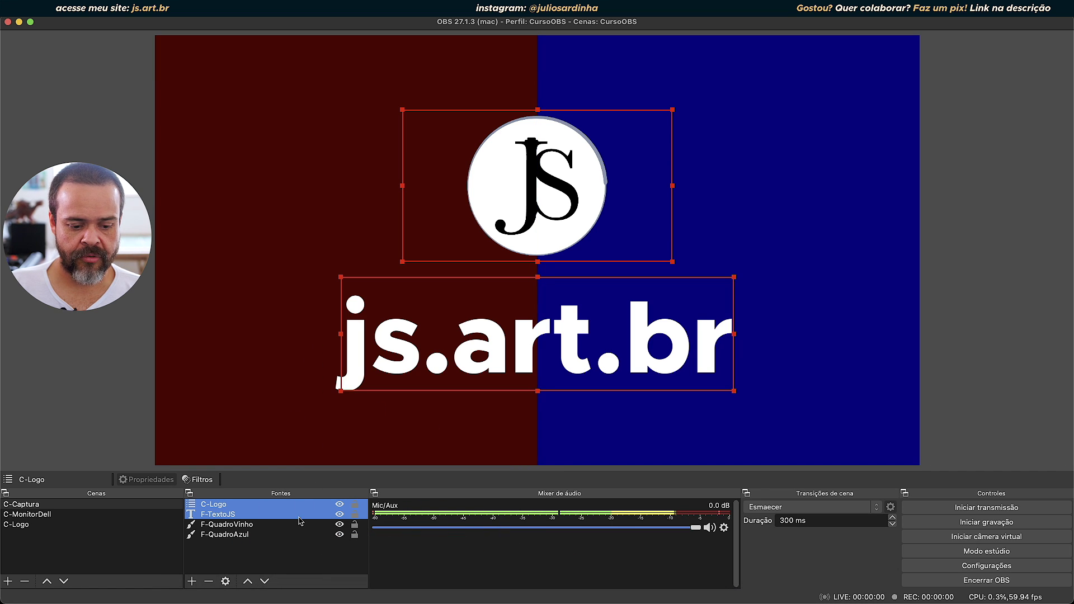
right_click(248, 511)
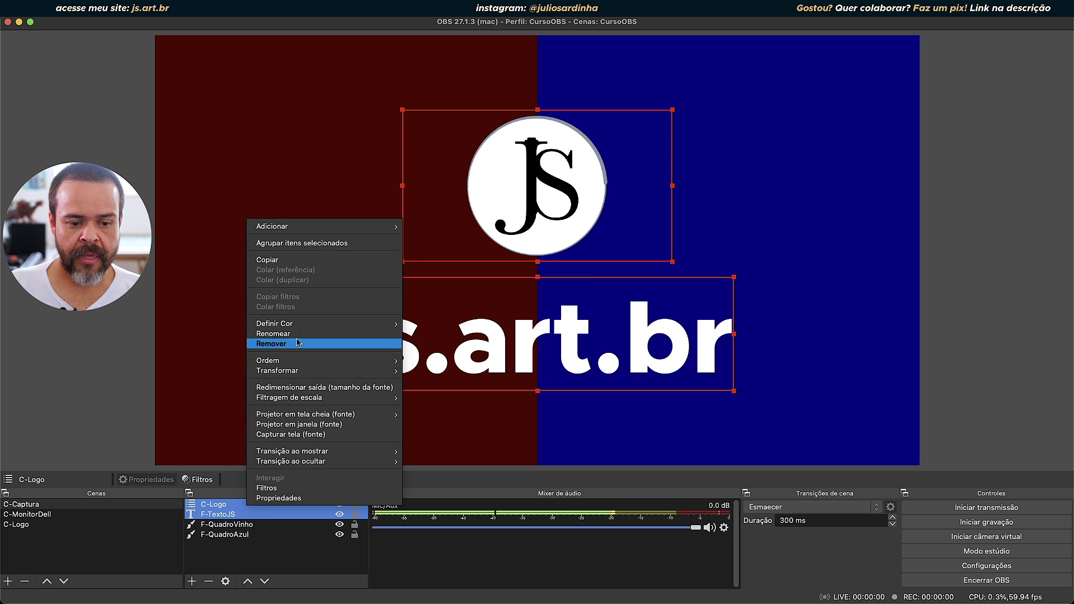
click(290, 248)
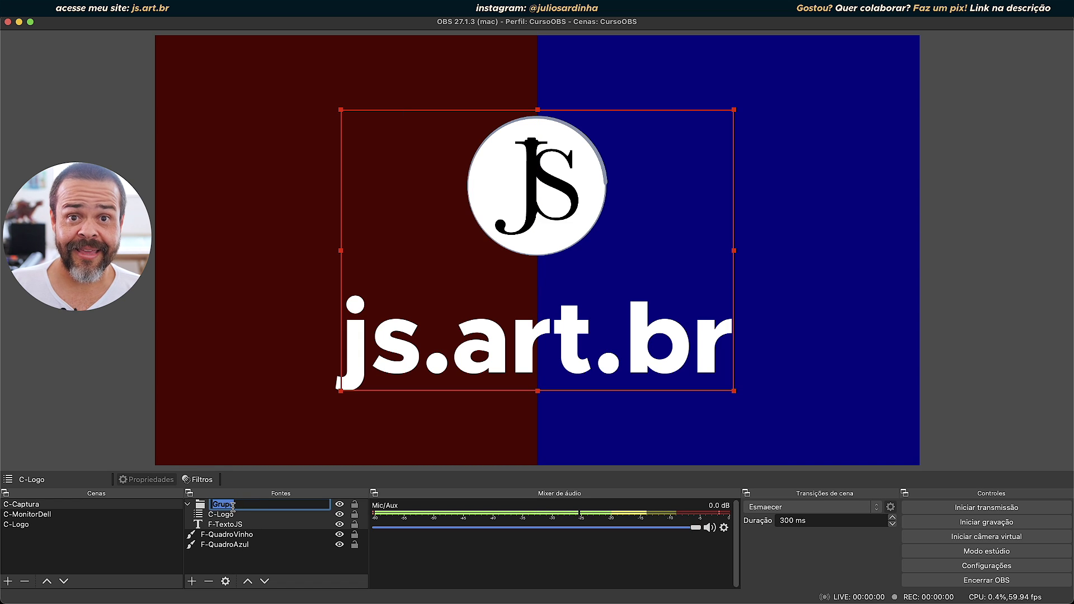
text(G)
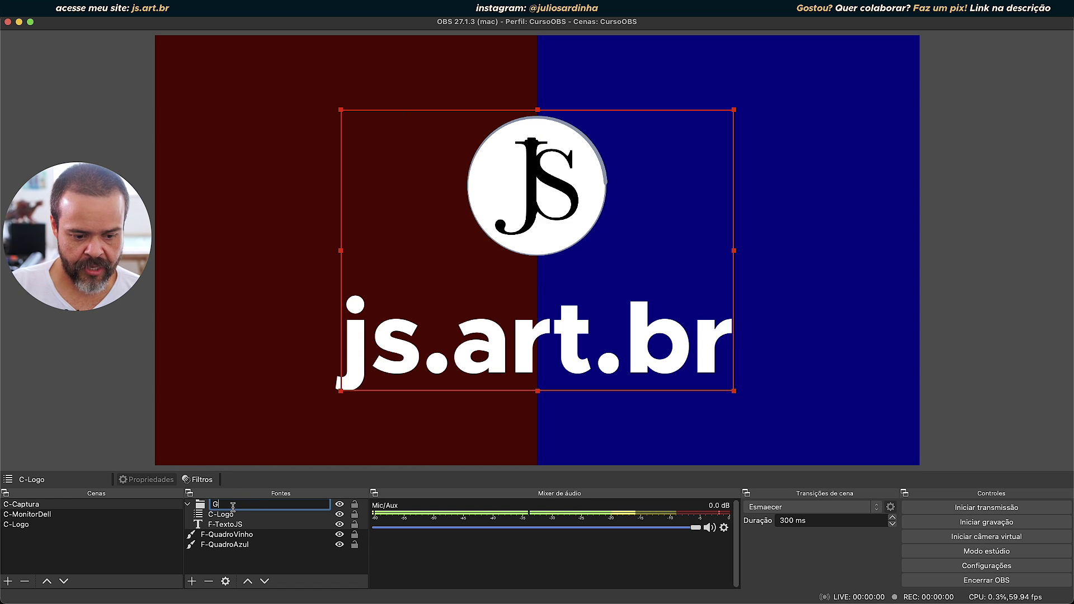
text(-)
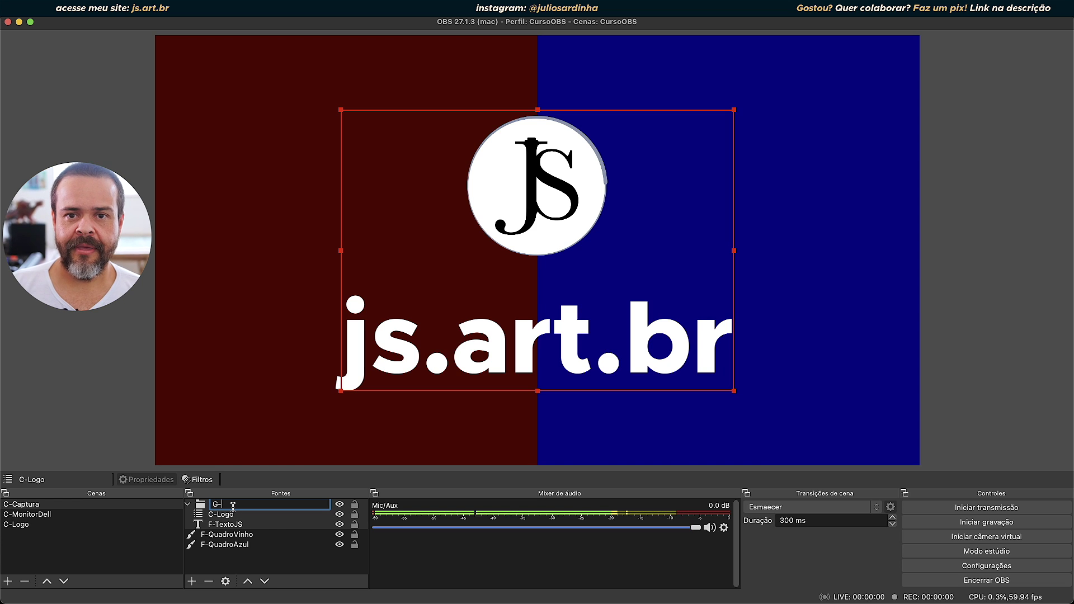
text(MeuSite)
key(Return)
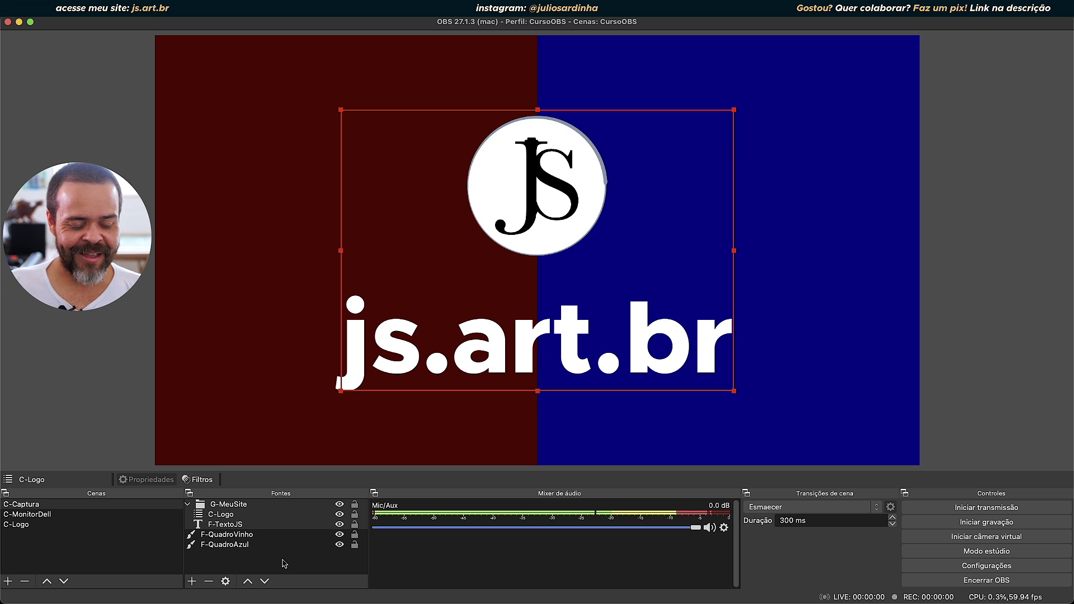
- Collapse the G-MeuSite group in the source list and hide and show it twice
click(223, 506)
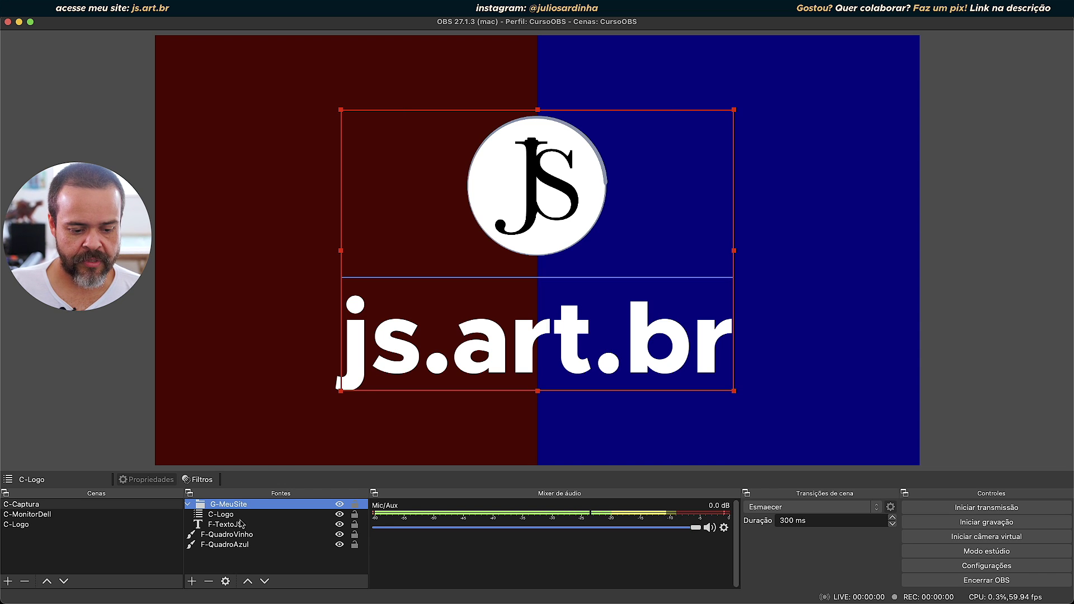
click(188, 505)
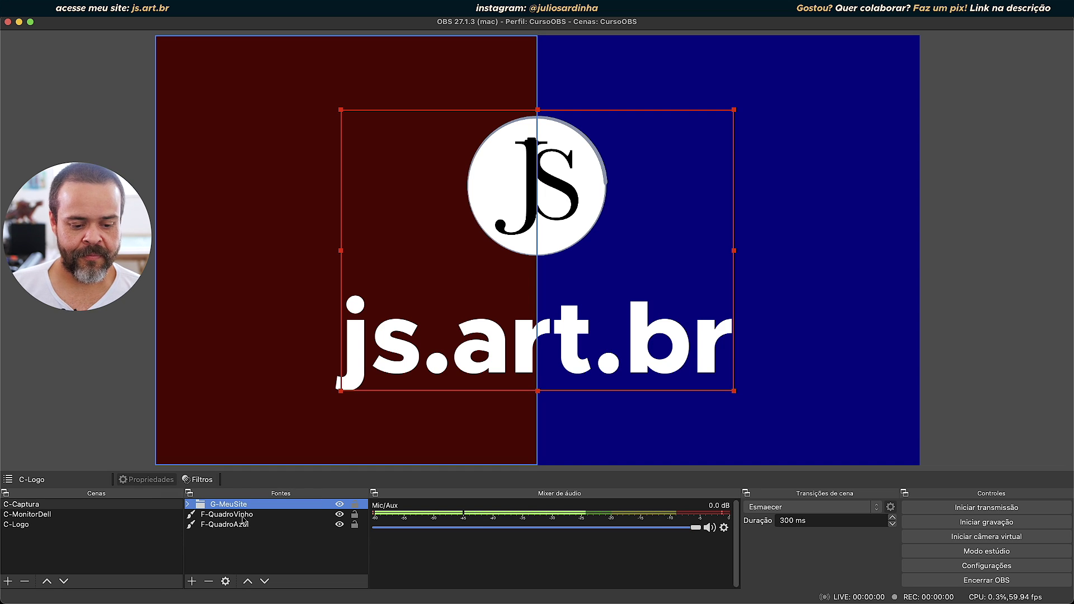
click(340, 505)
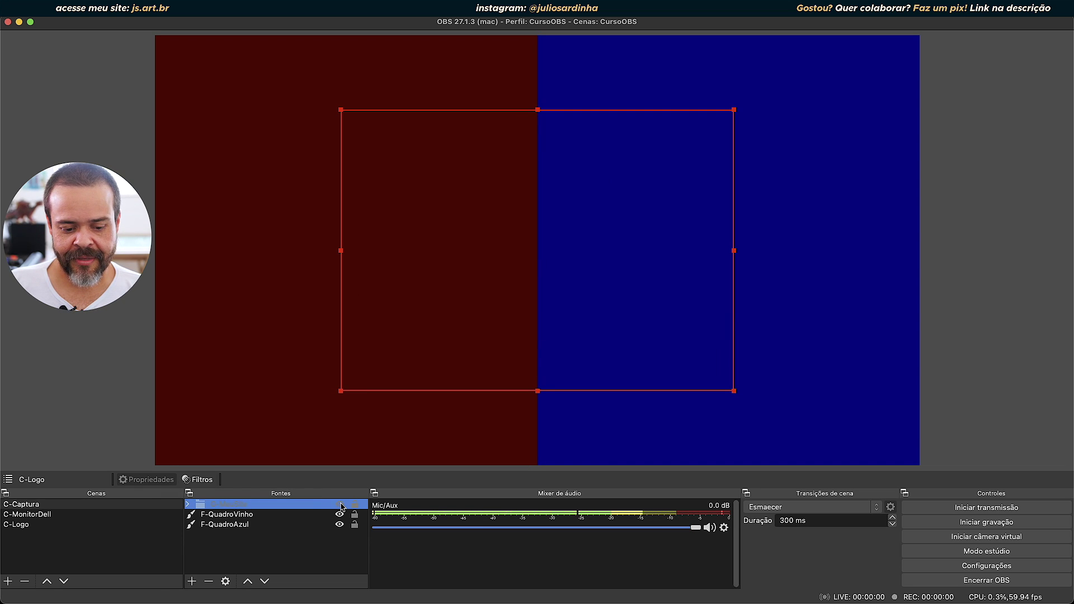
click(340, 505)
click(340, 505)
click(340, 505)
- Lock the G-MeuSite group, test selecting on the canvas around it, and unlock it again
click(355, 506)
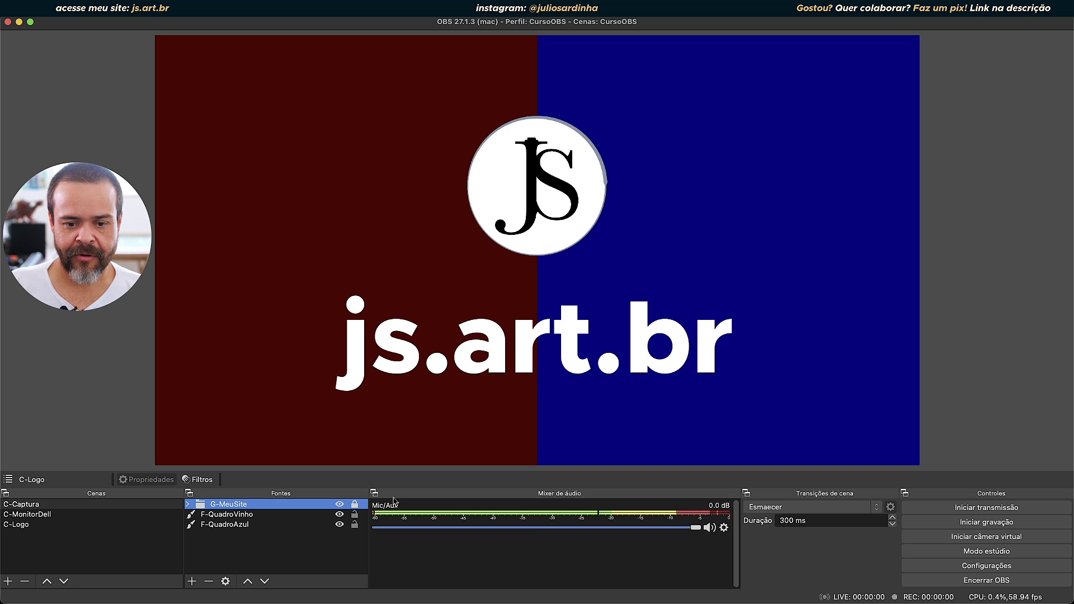
click(723, 150)
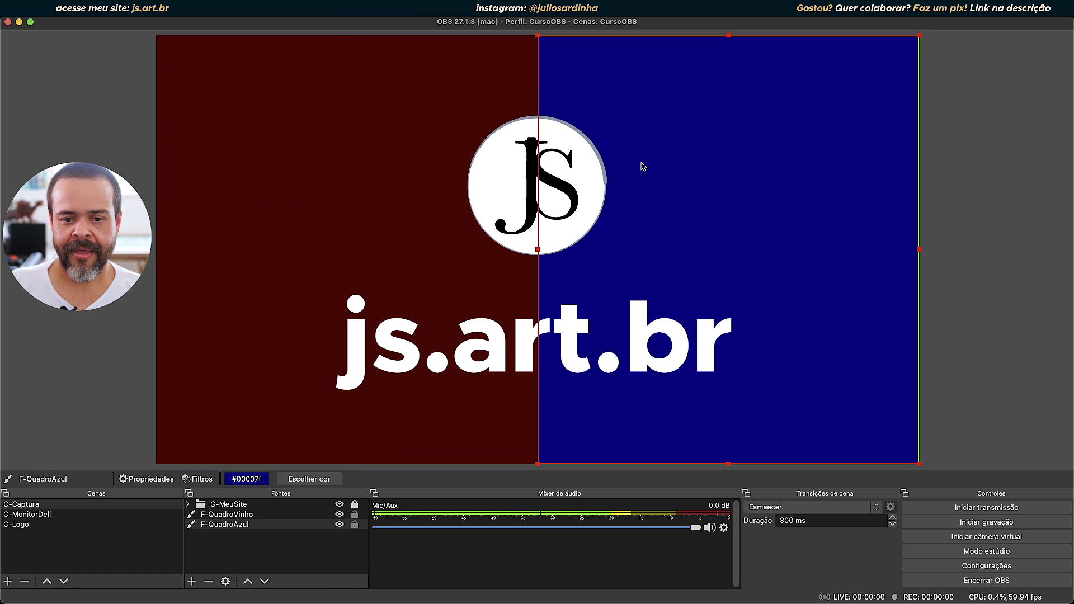
click(226, 437)
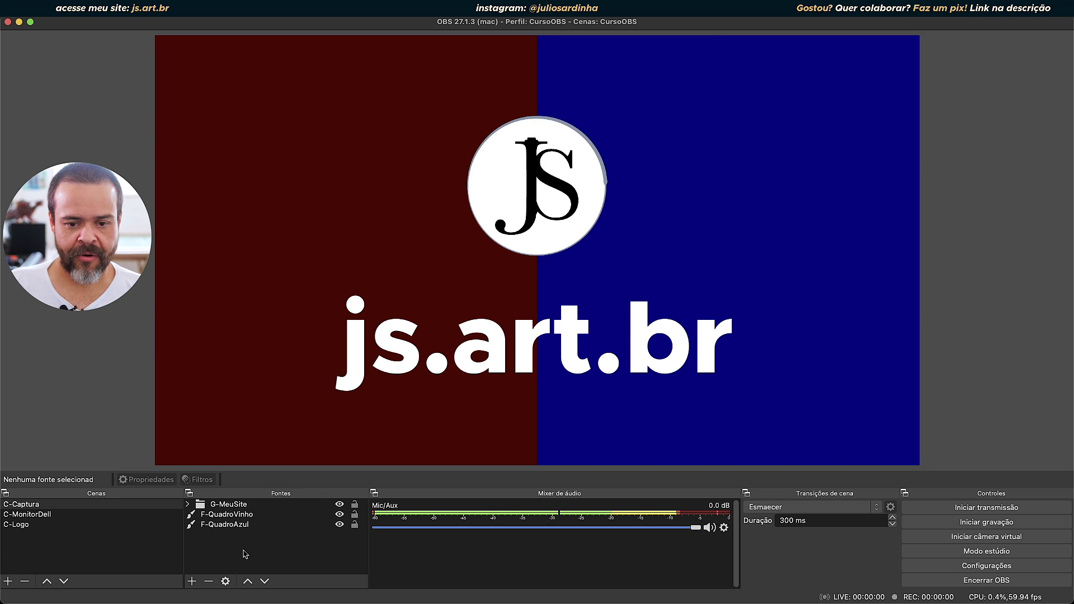
- Move the G-MeuSite group up and to the left on the canvas, mostly over the wine-coloured half
click(561, 207)
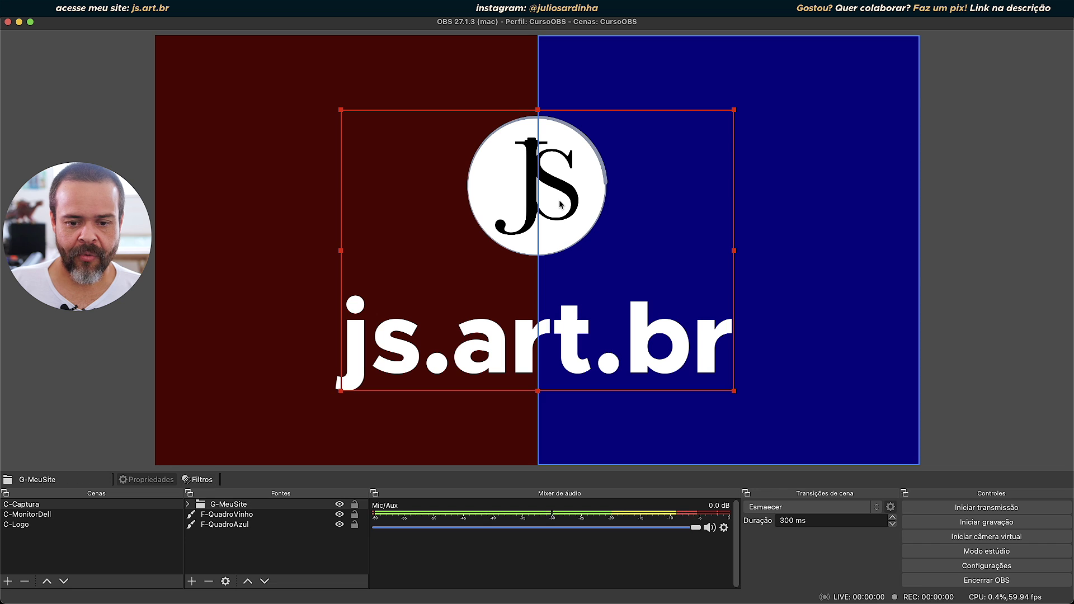
drag(503, 169, 380, 126)
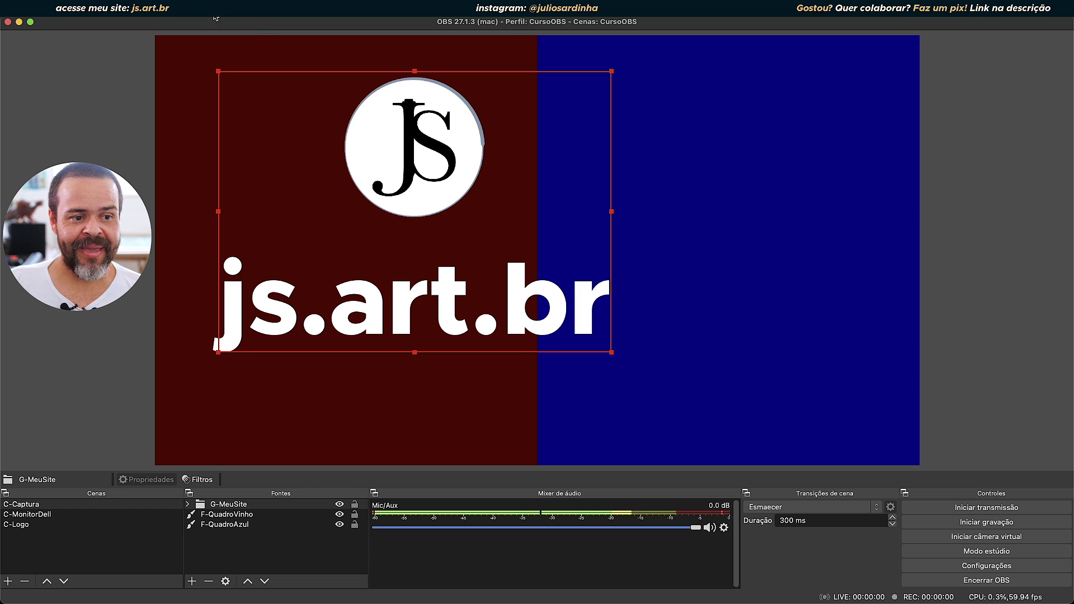
- Review the source snapping options in the general settings without changing them, and move the G-MeuSite group back to the canvas centre
click(987, 565)
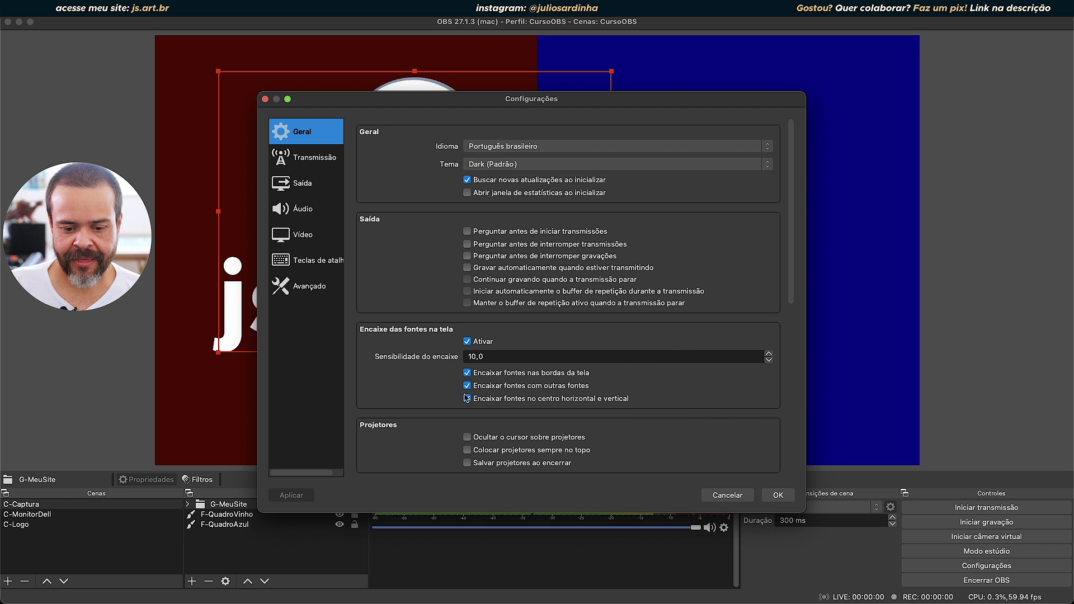
click(727, 495)
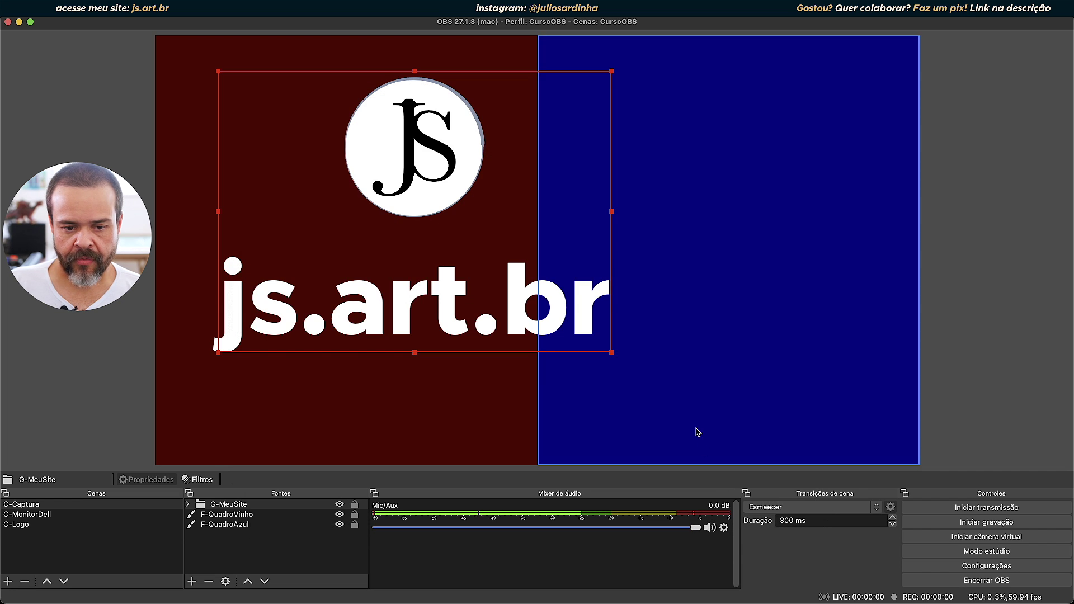
drag(411, 146, 533, 184)
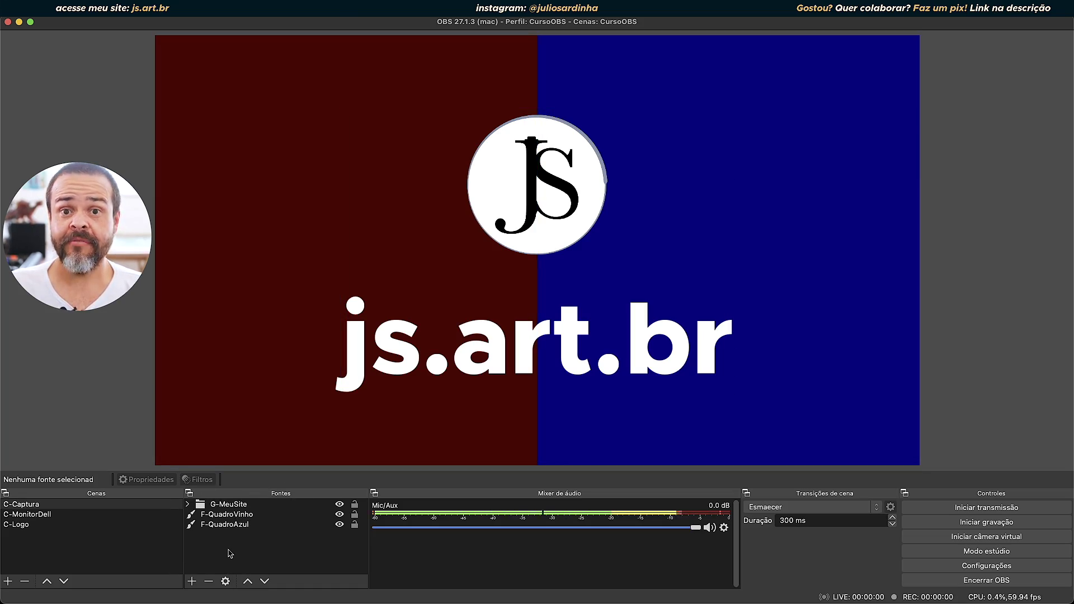
- Give the F-QuadroVinho source a red highlight colour in the source list, and clear the selection
click(231, 514)
right_click(231, 515)
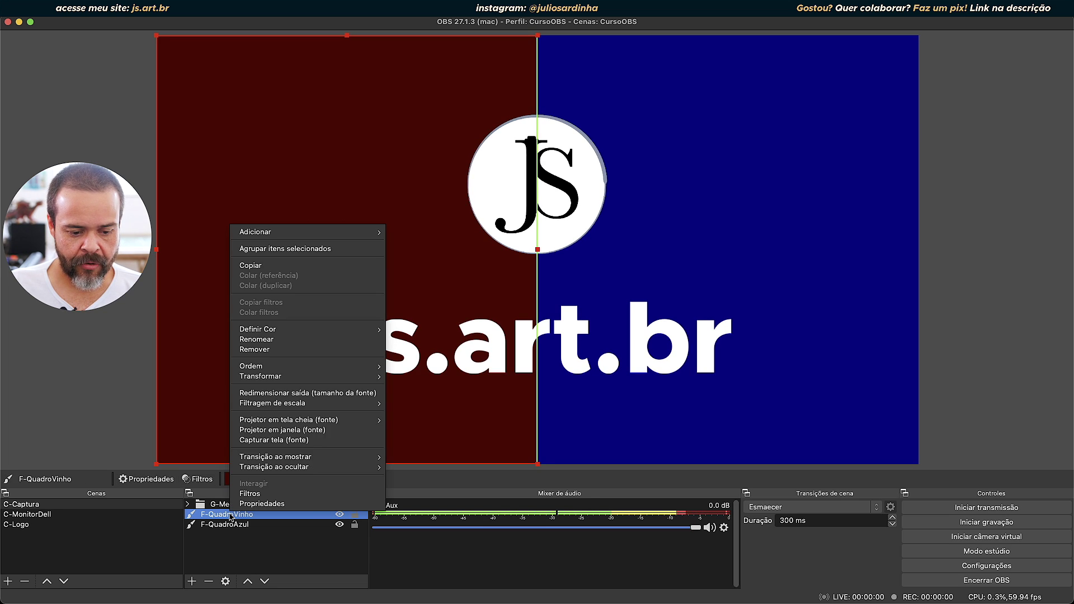
mouse_move(275, 330)
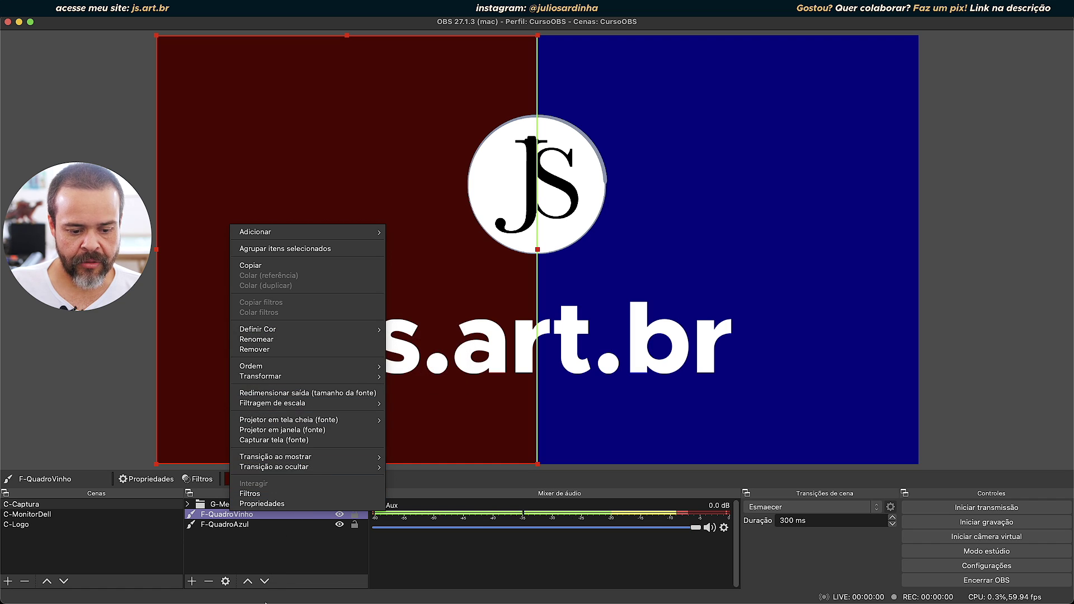
click(275, 560)
click(279, 554)
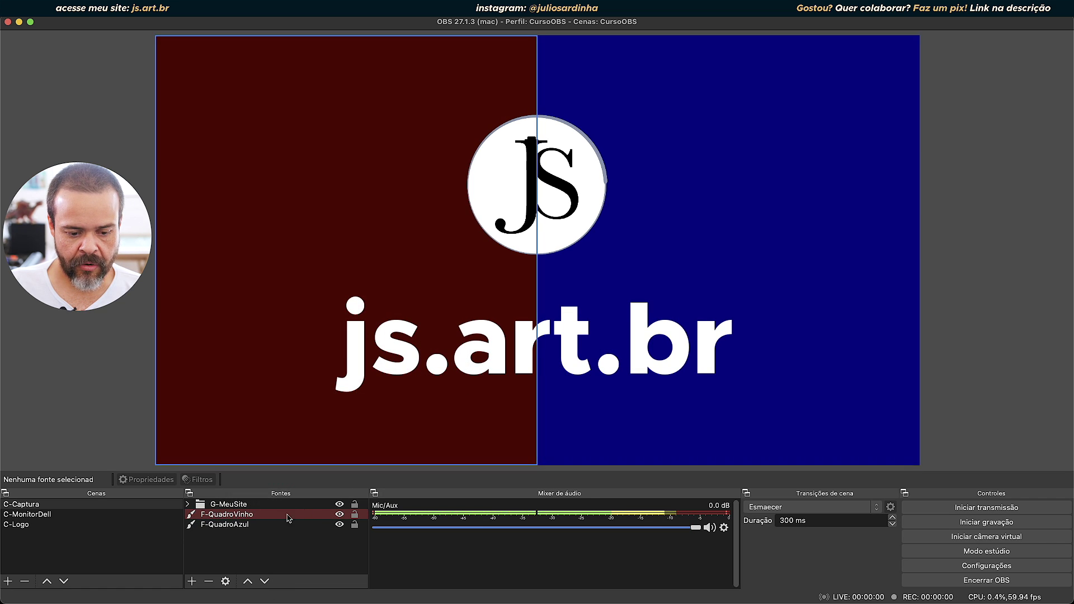
- Give the F-QuadroAzul source a blue highlight colour in the source list, check it beside F-QuadroVinho, and clear the selection
click(239, 526)
right_click(238, 526)
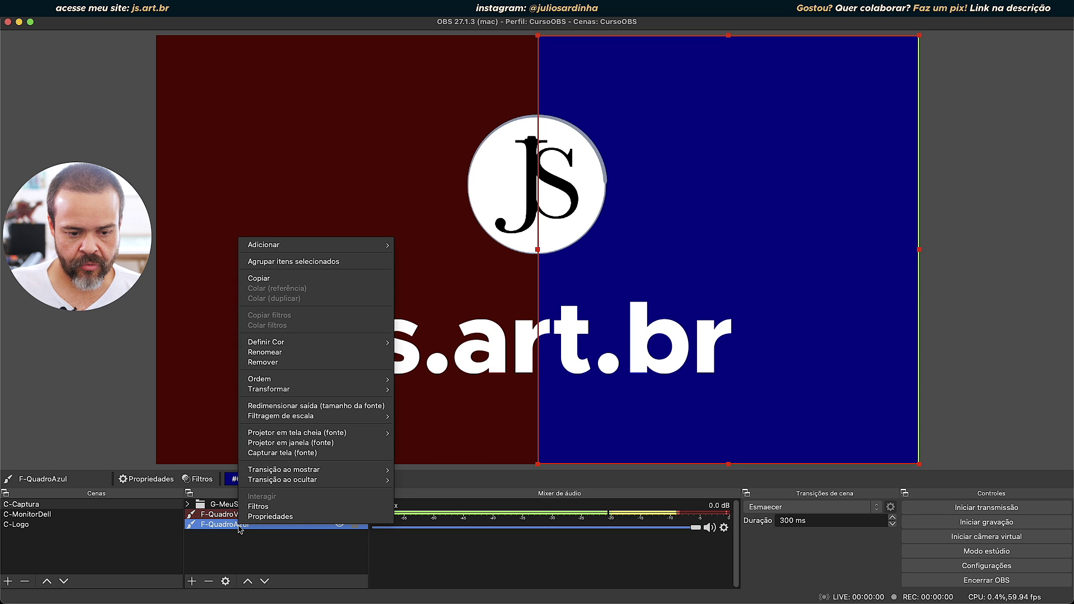
mouse_move(303, 346)
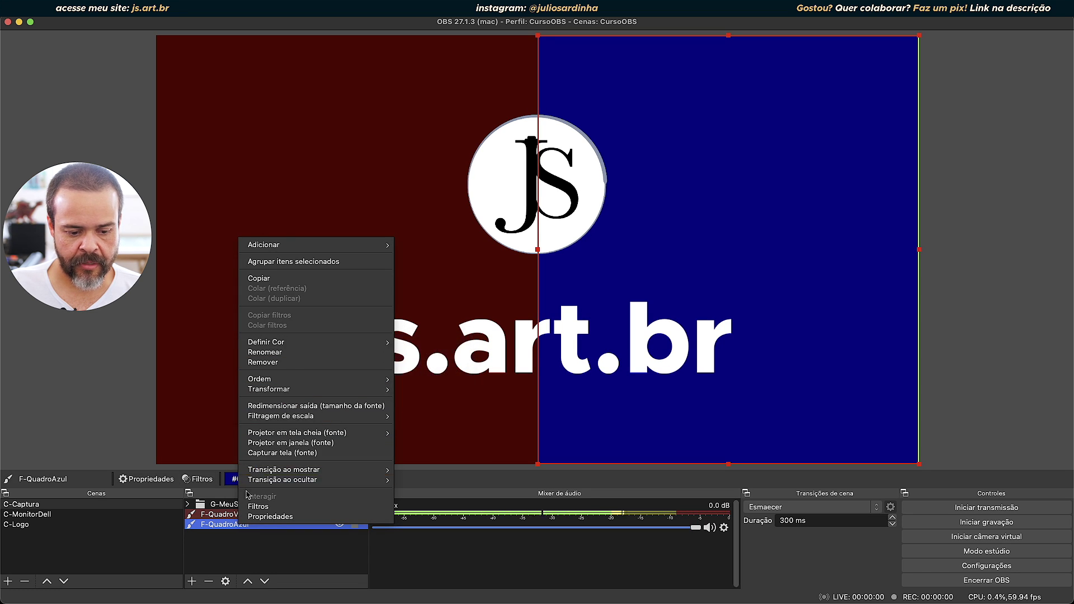
click(251, 544)
click(249, 542)
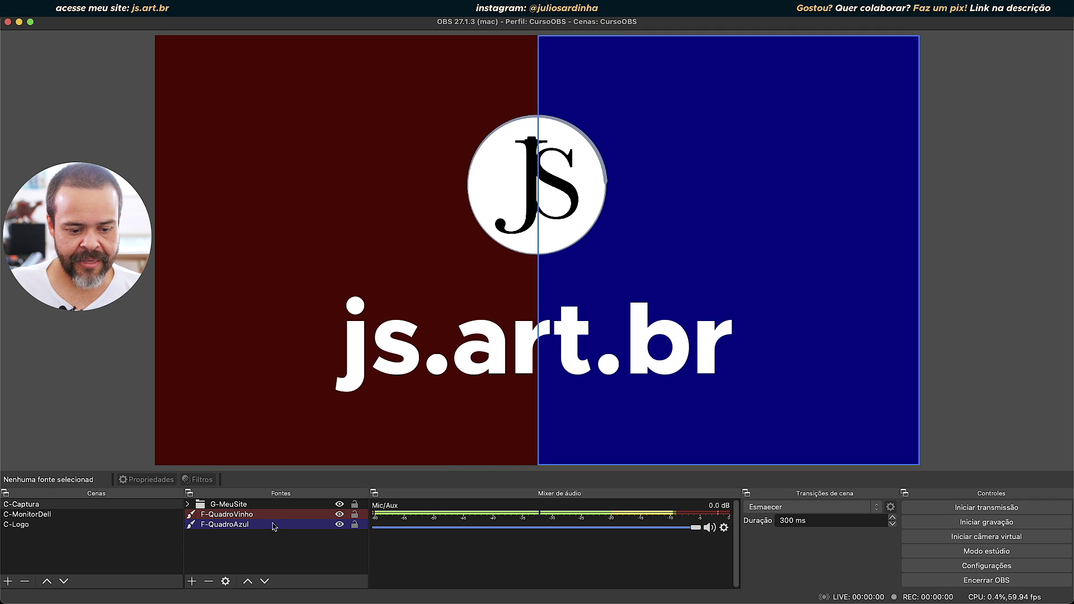
click(241, 514)
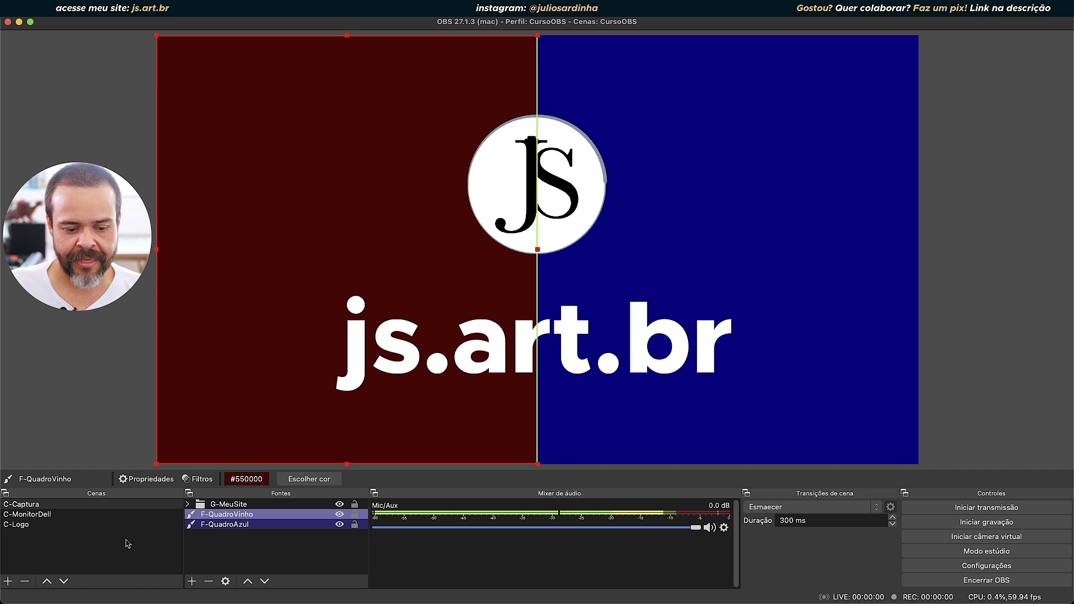
click(990, 181)
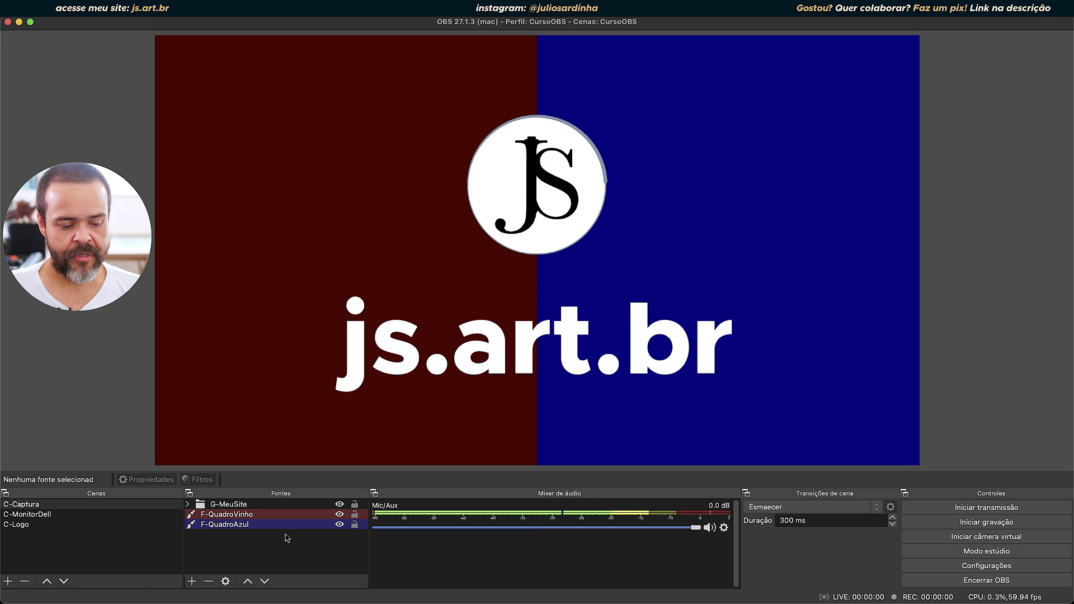
- Open the C-Captura scene in a windowed projector, move it over the blue half of the canvas and enlarge it
right_click(37, 508)
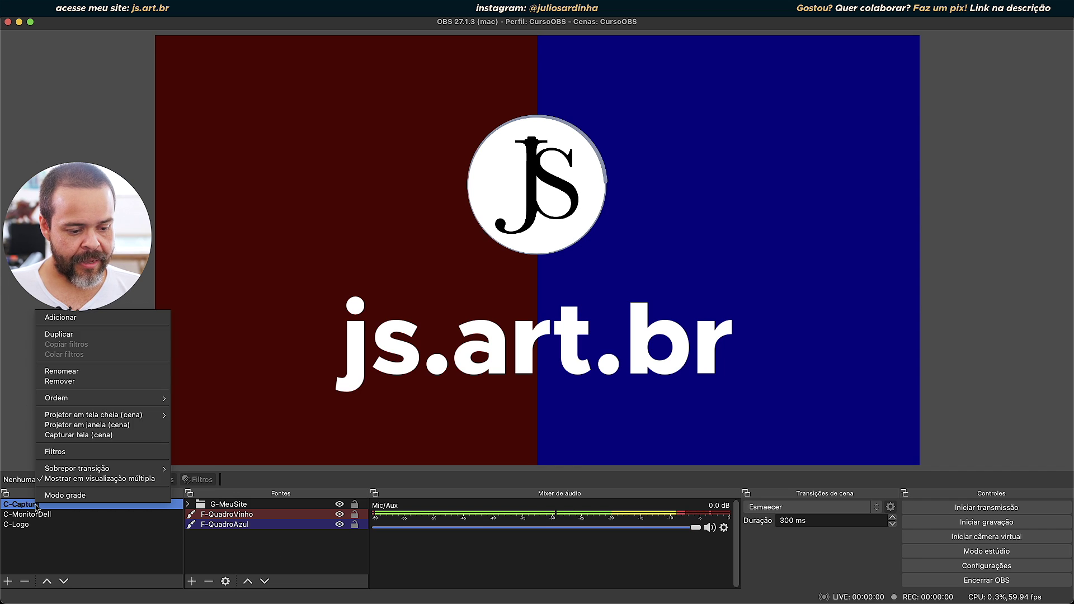
mouse_move(101, 419)
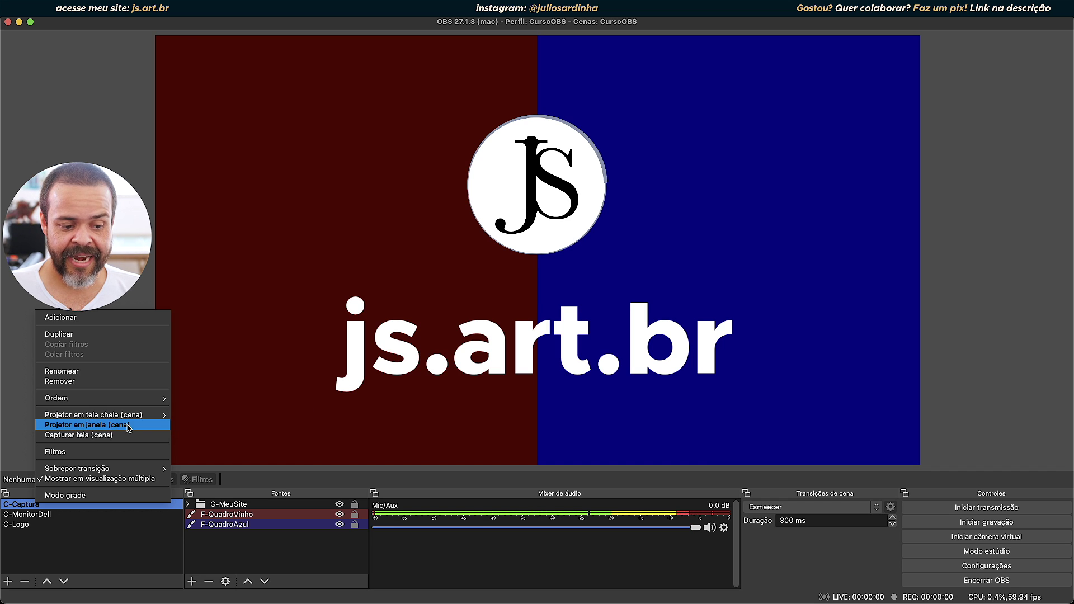
click(92, 426)
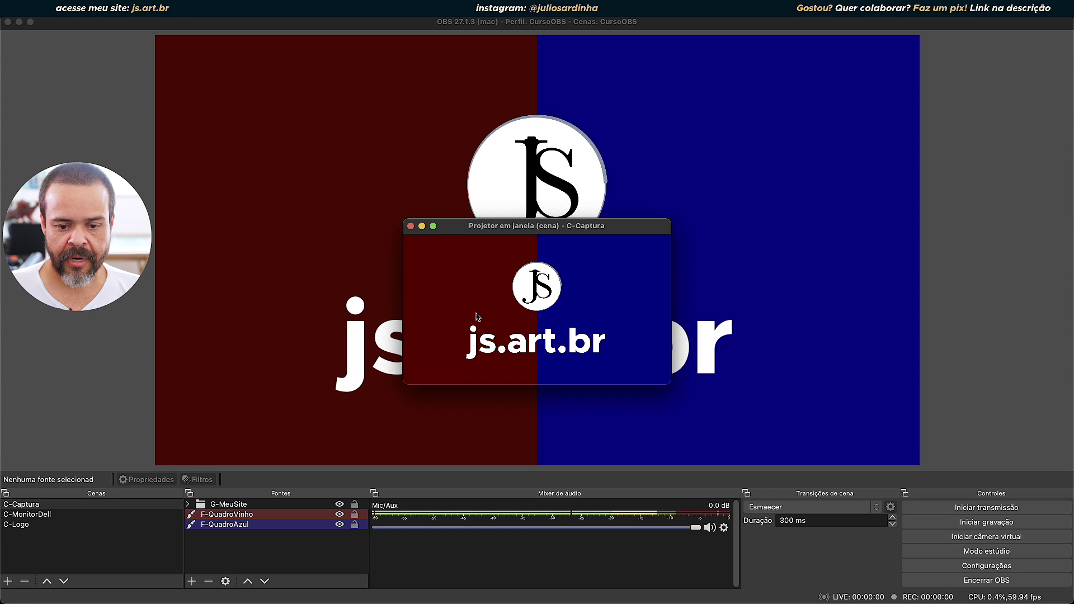
drag(562, 225, 778, 55)
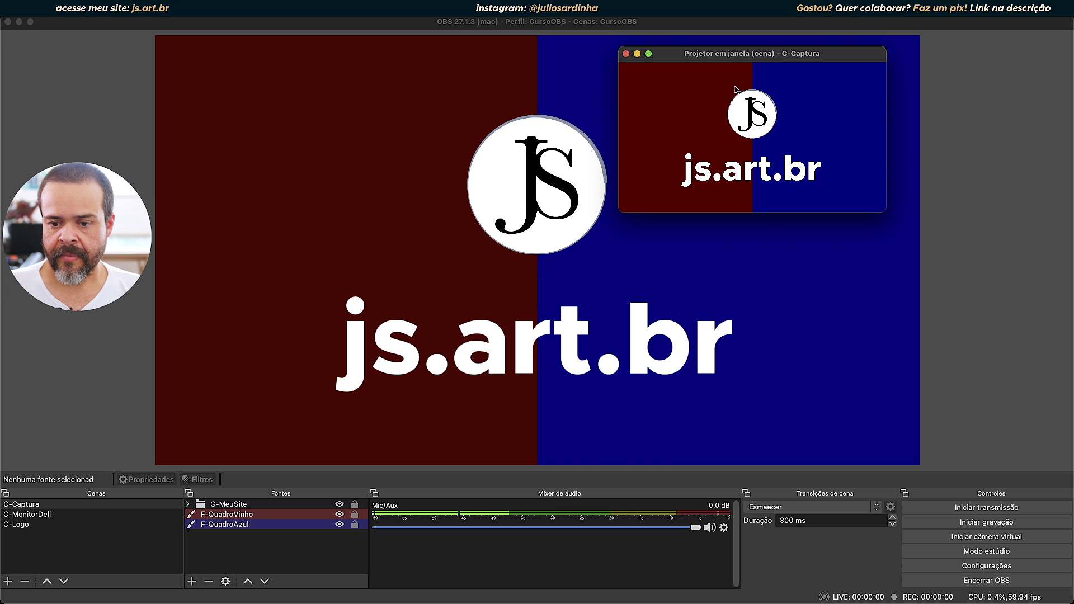
drag(883, 211, 1027, 341)
- Reposition the enlarged C-Captura projector window over the canvas several times and close it
drag(766, 55, 625, 141)
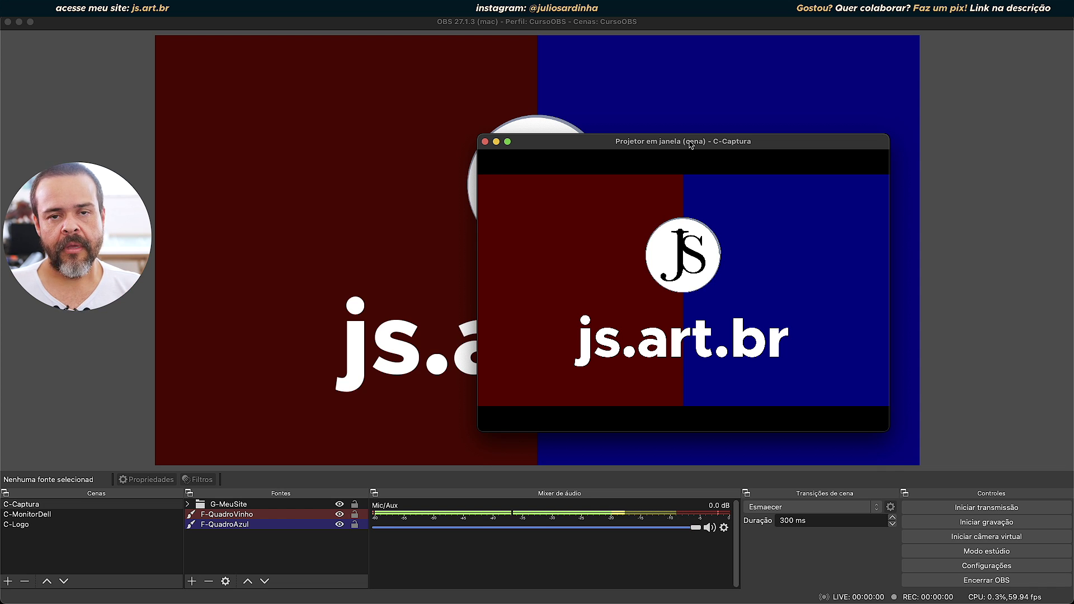
drag(691, 145, 527, 129)
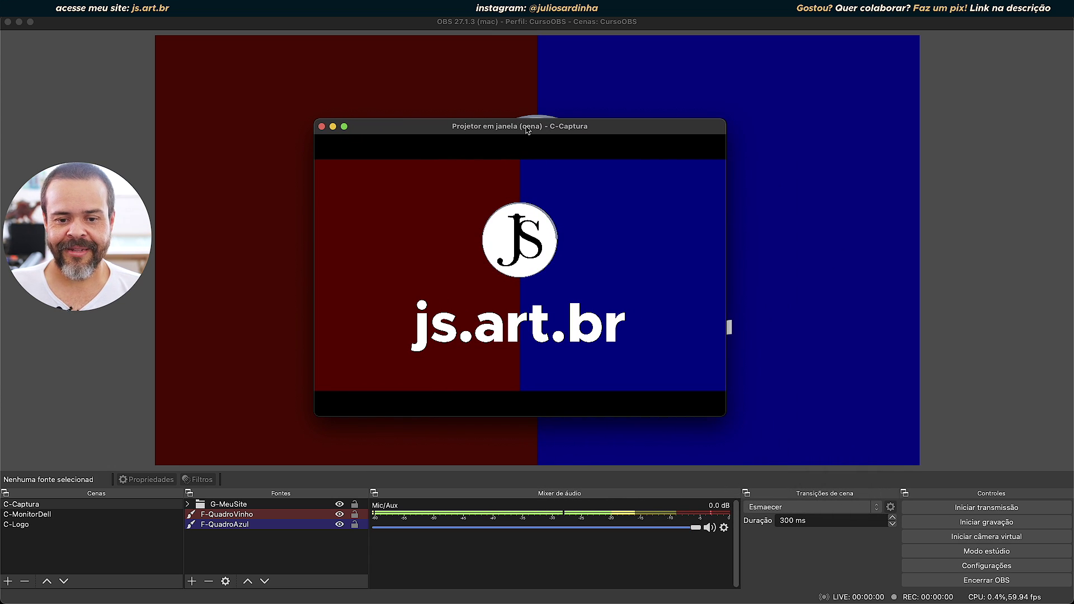
drag(391, 130, 562, 131)
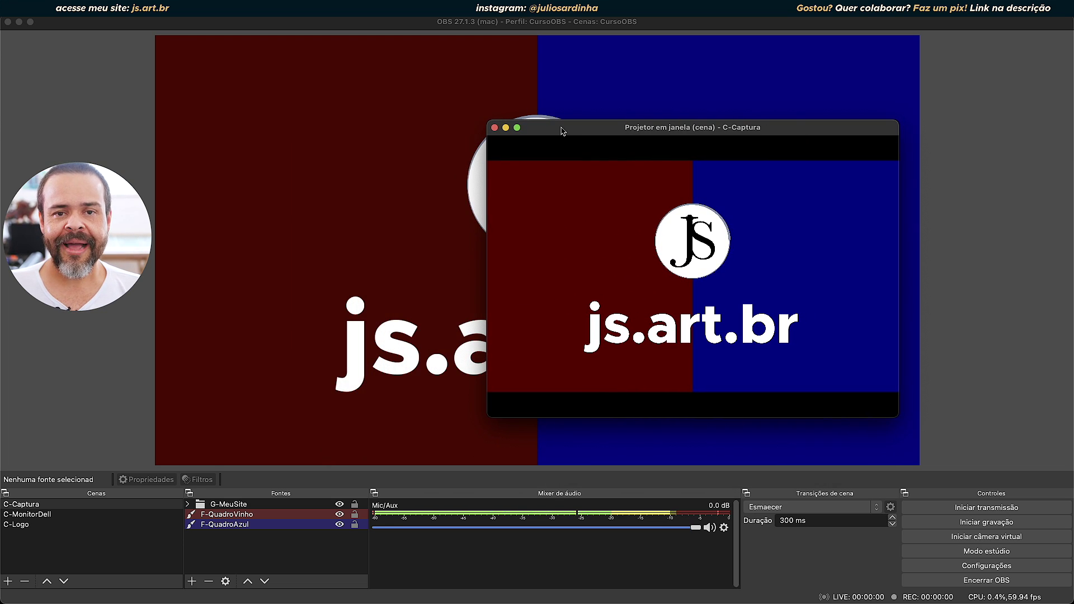
click(494, 128)
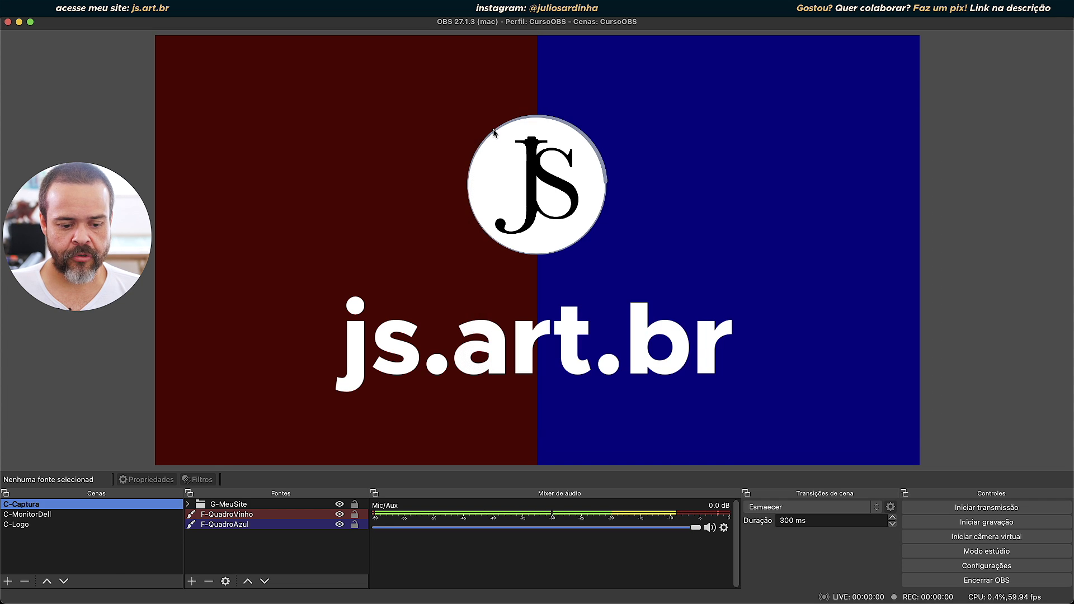
- Open the F-QuadroVinho source in a windowed projector and move it over the blue half of the canvas
click(245, 515)
right_click(242, 515)
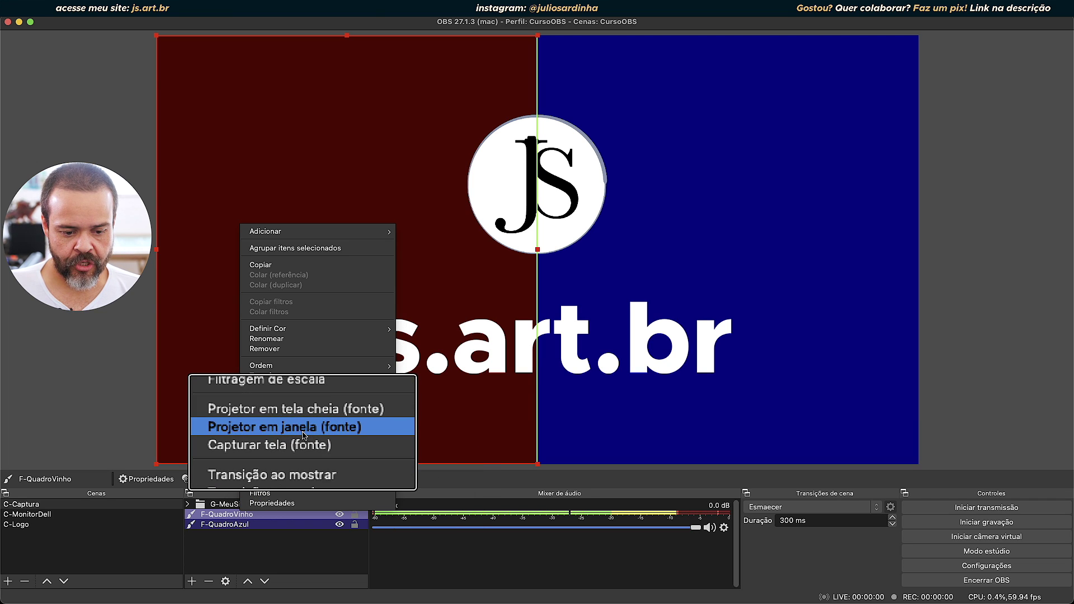
click(324, 411)
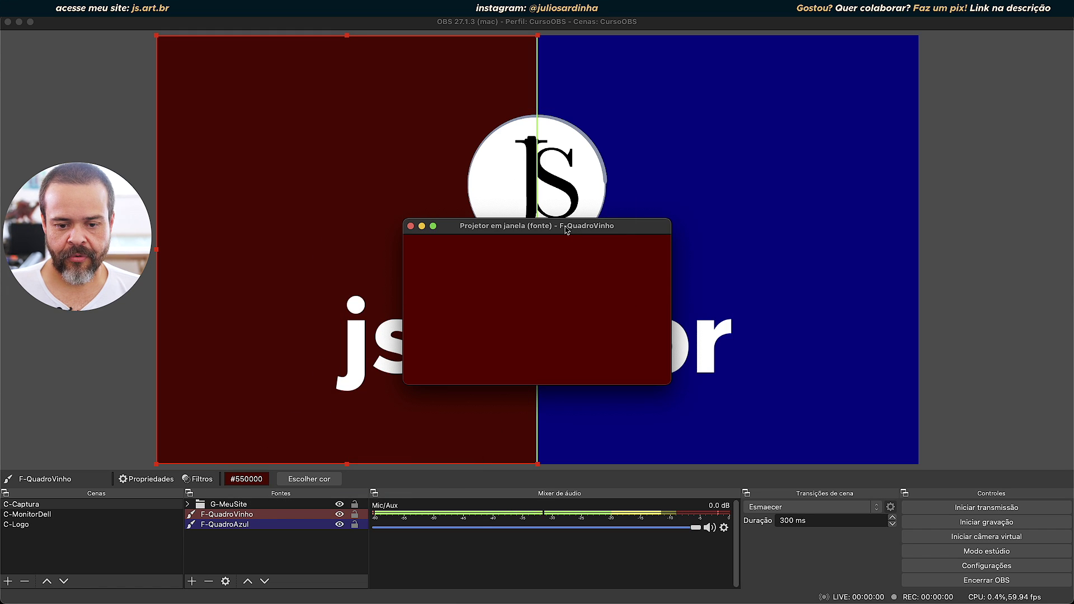
drag(488, 224, 720, 154)
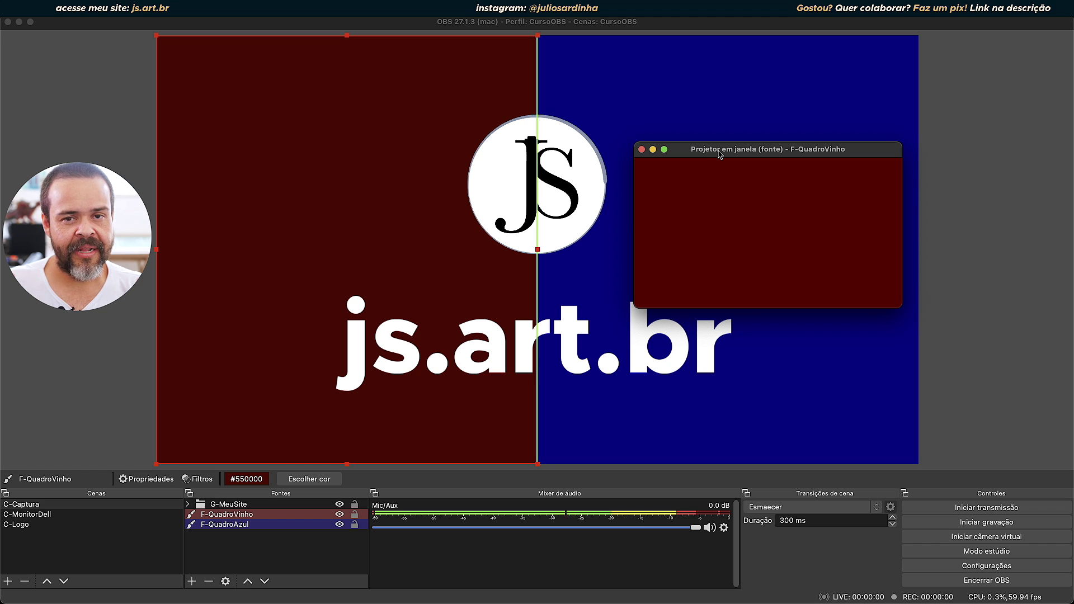
drag(720, 155, 757, 170)
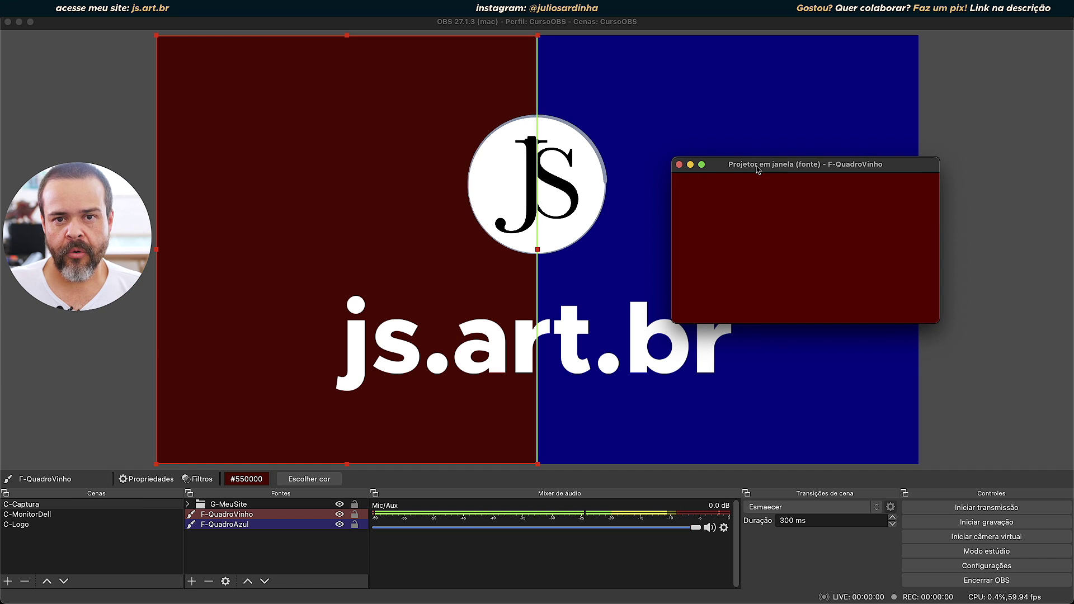
drag(758, 169, 709, 161)
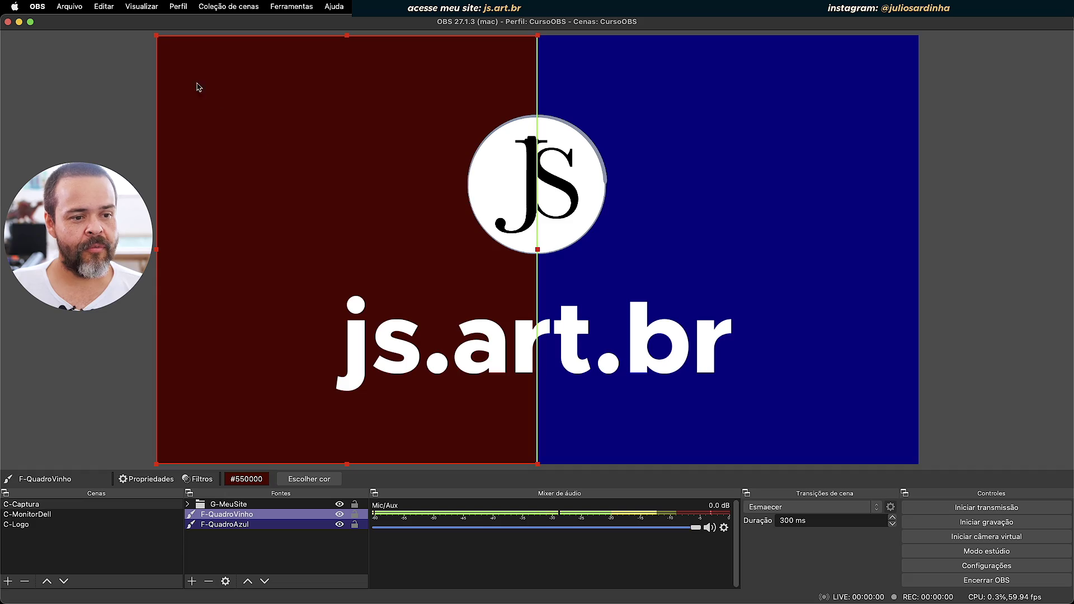
- Open the multiview in full screen on the DELL U2713H display
click(140, 6)
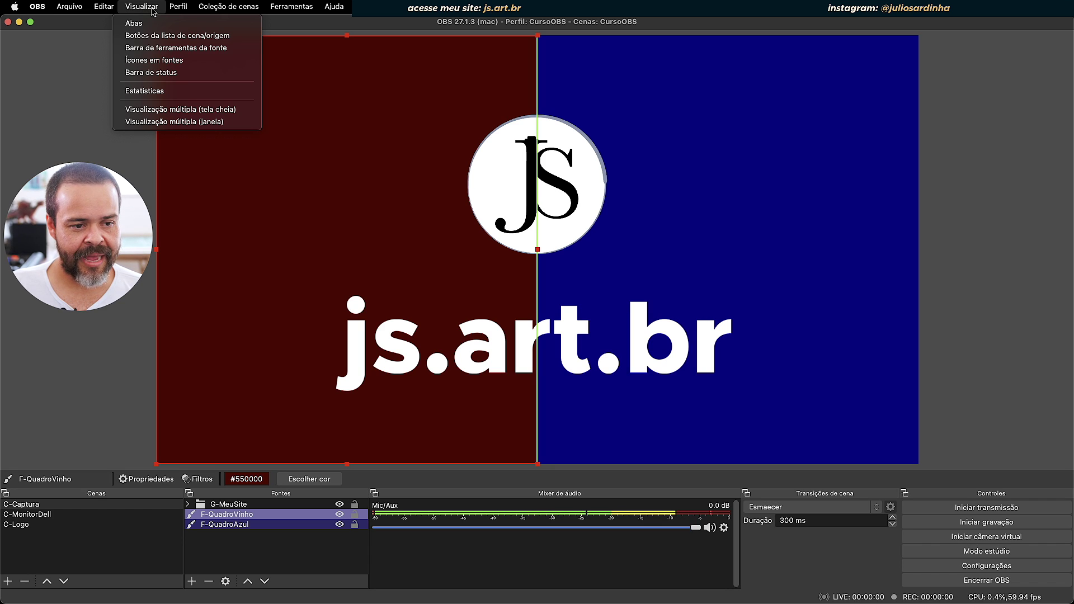
mouse_move(168, 110)
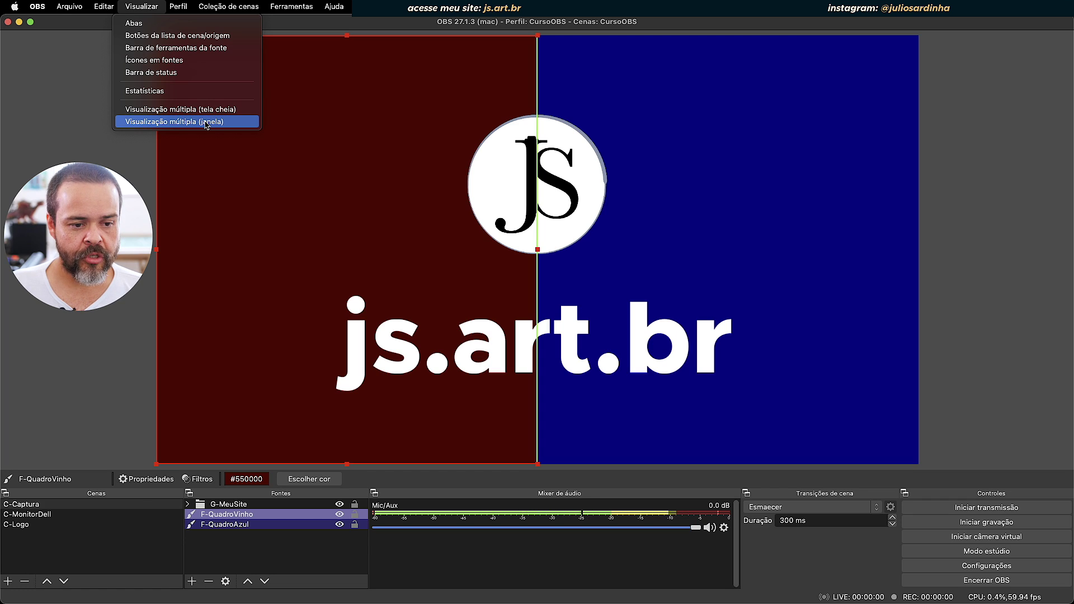
mouse_move(207, 115)
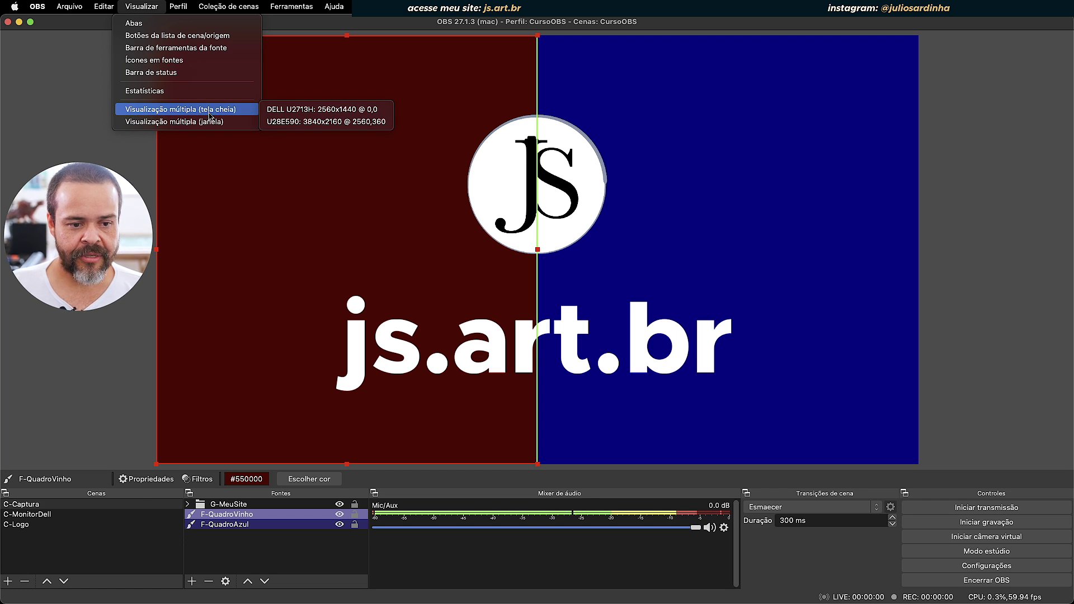
click(278, 114)
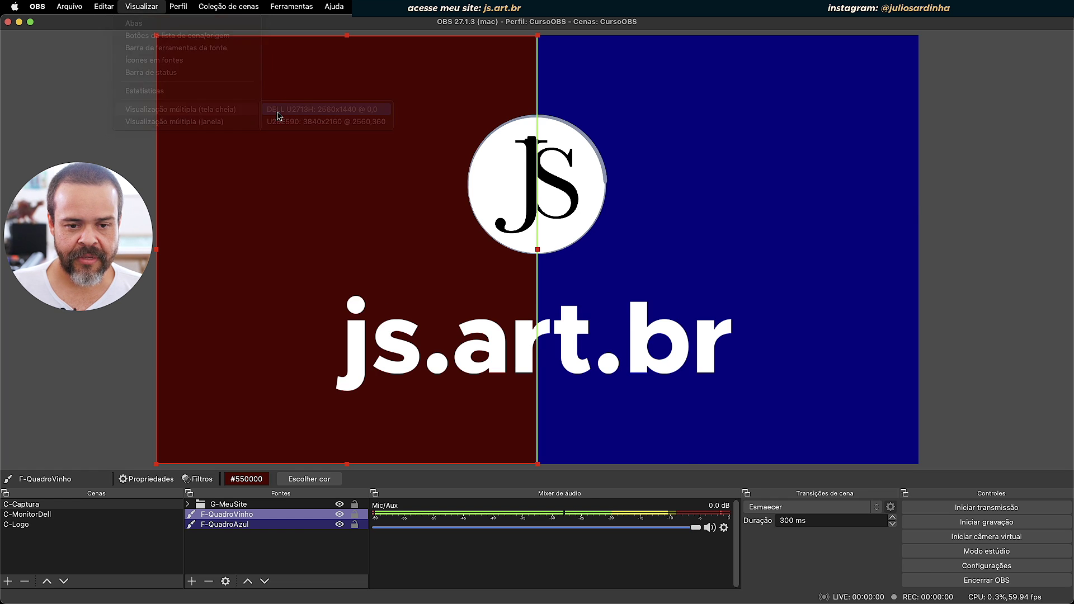
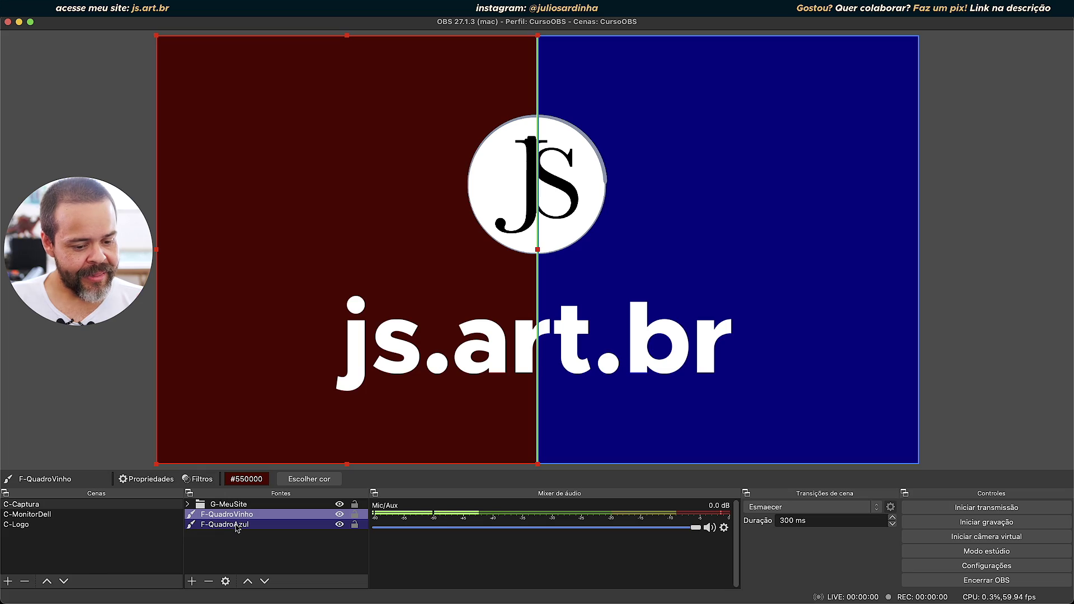
- Copy the F-QuadroVinho source and paste it into the same scene as a reference
click(241, 516)
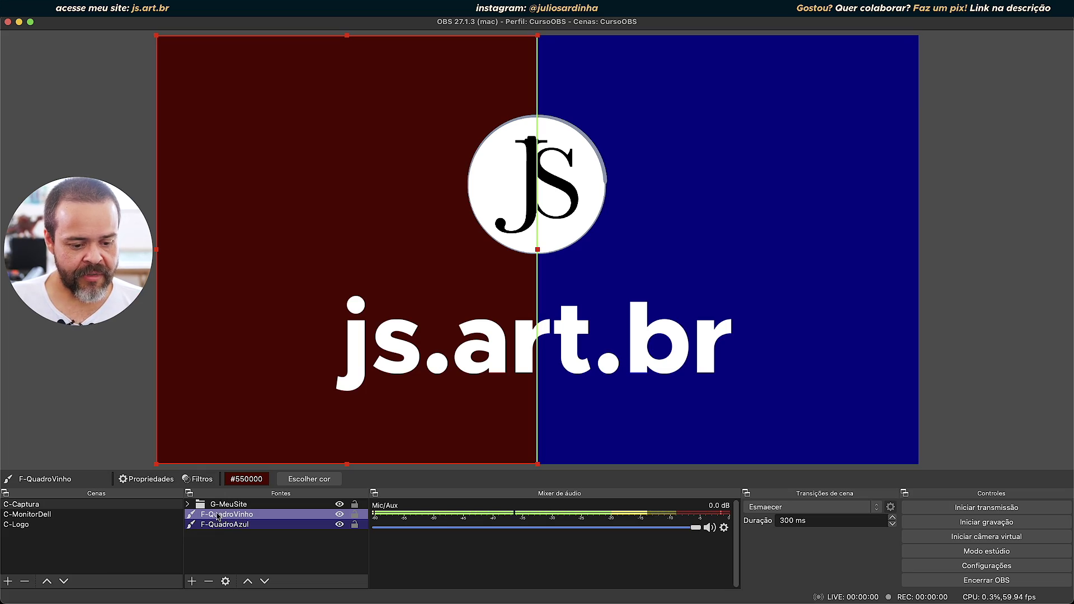
right_click(255, 518)
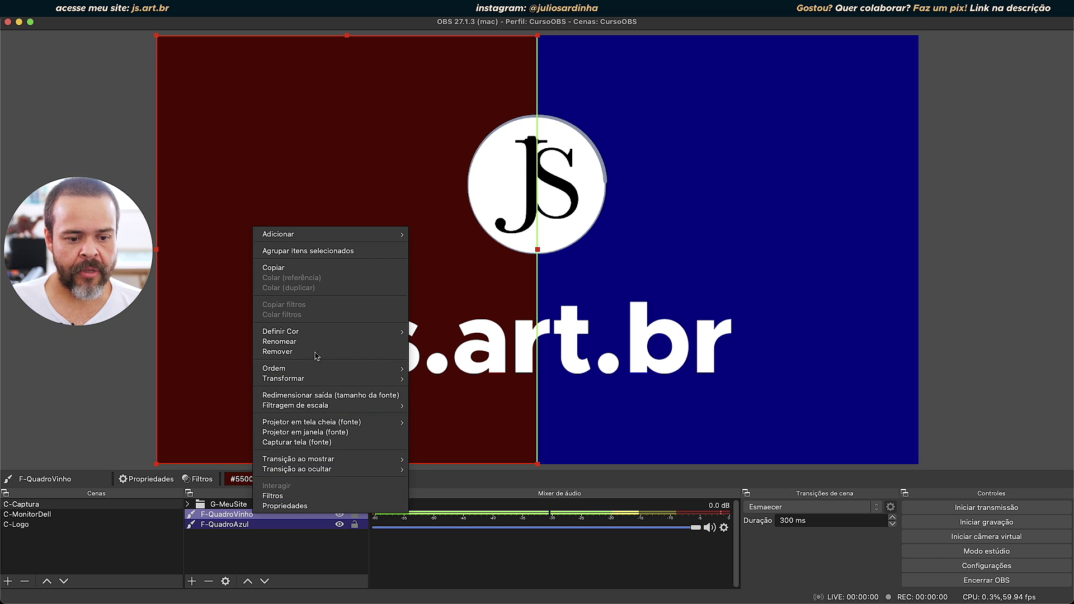
click(284, 268)
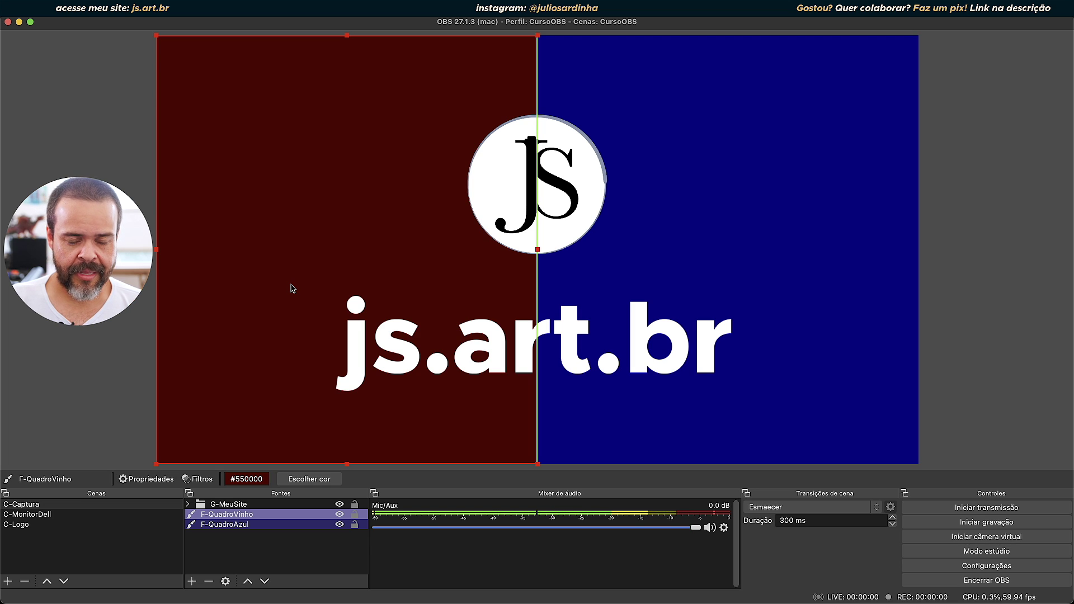
right_click(267, 550)
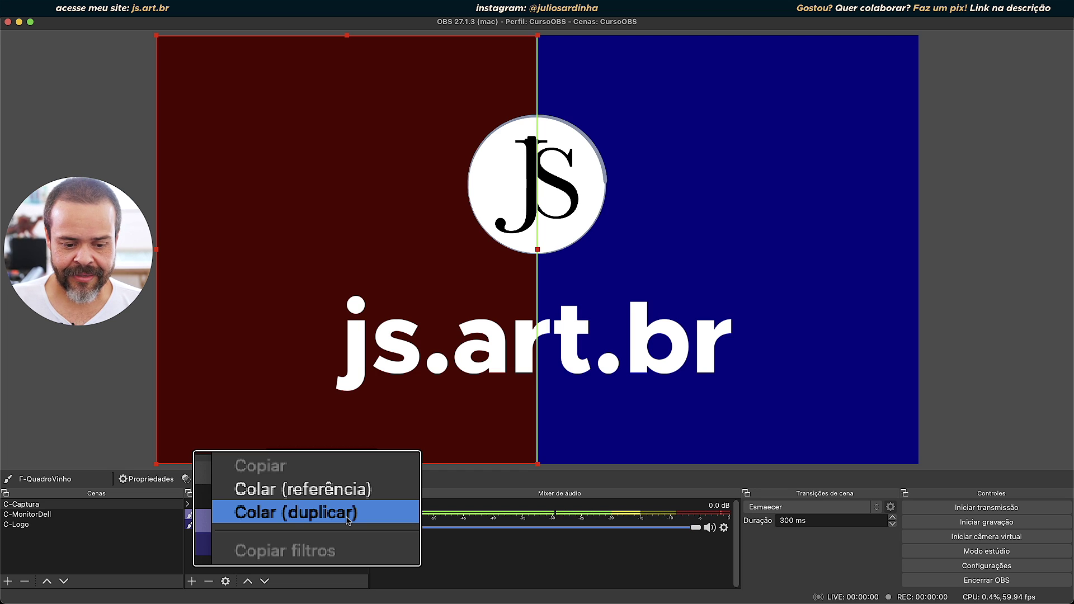
click(346, 490)
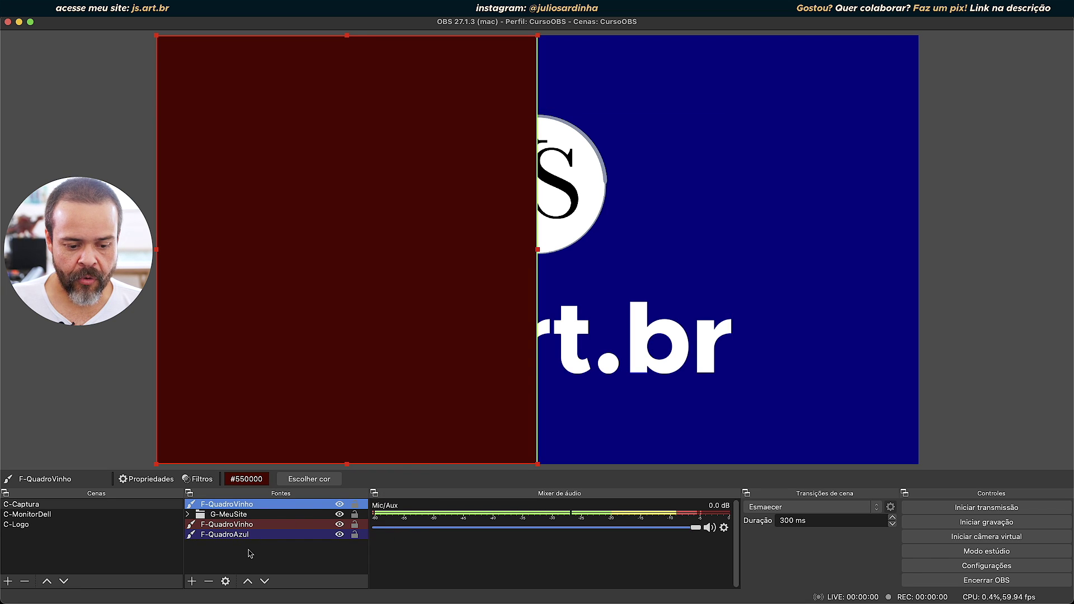
- Paste the copied F-QuadroVinho source as an independent duplicate and clear the selection
right_click(251, 553)
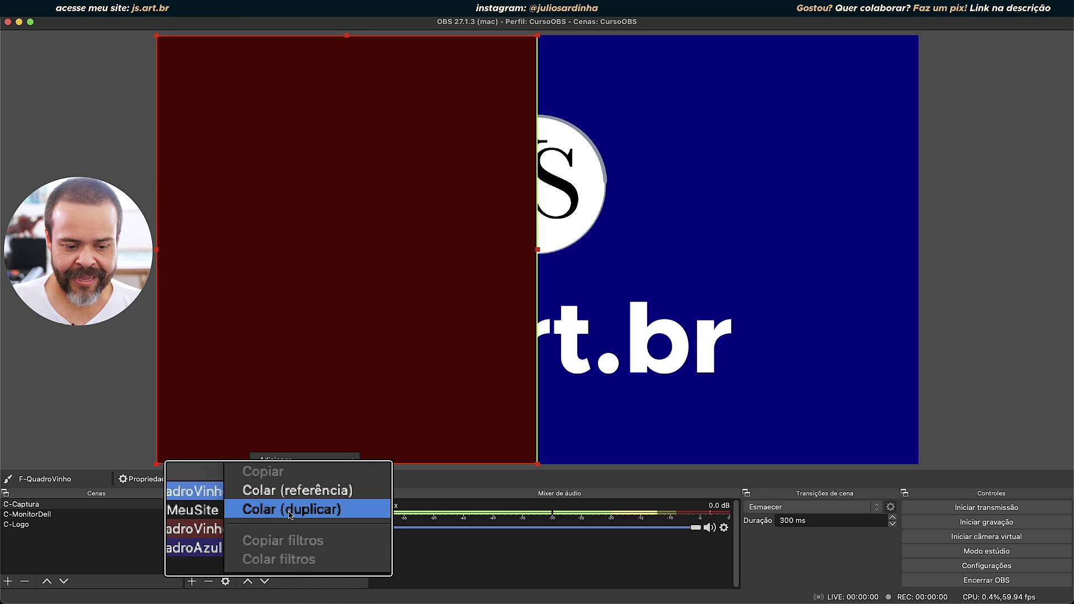
click(290, 513)
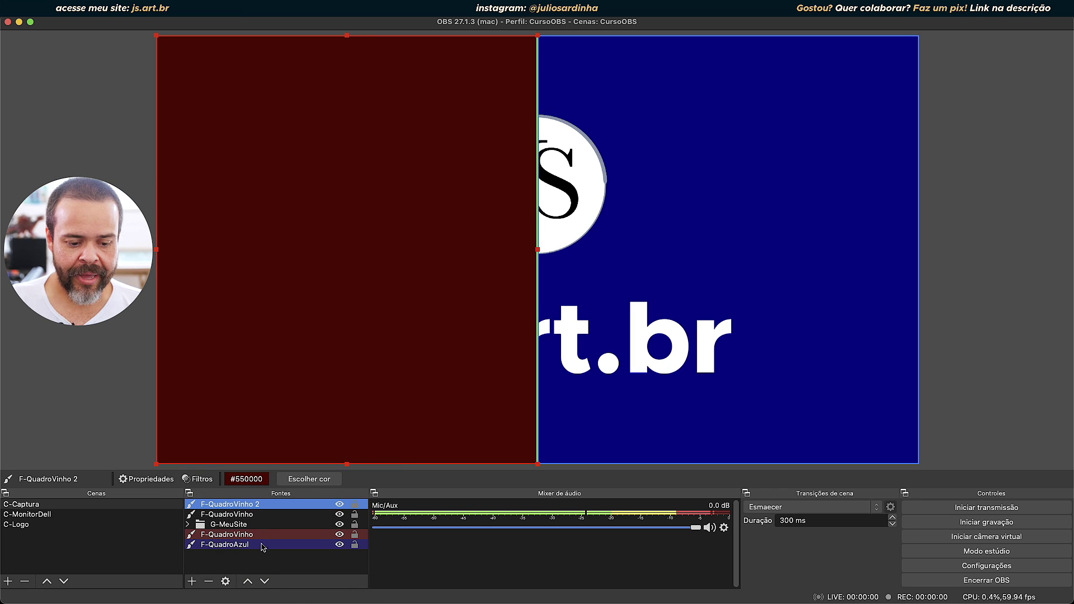
click(257, 564)
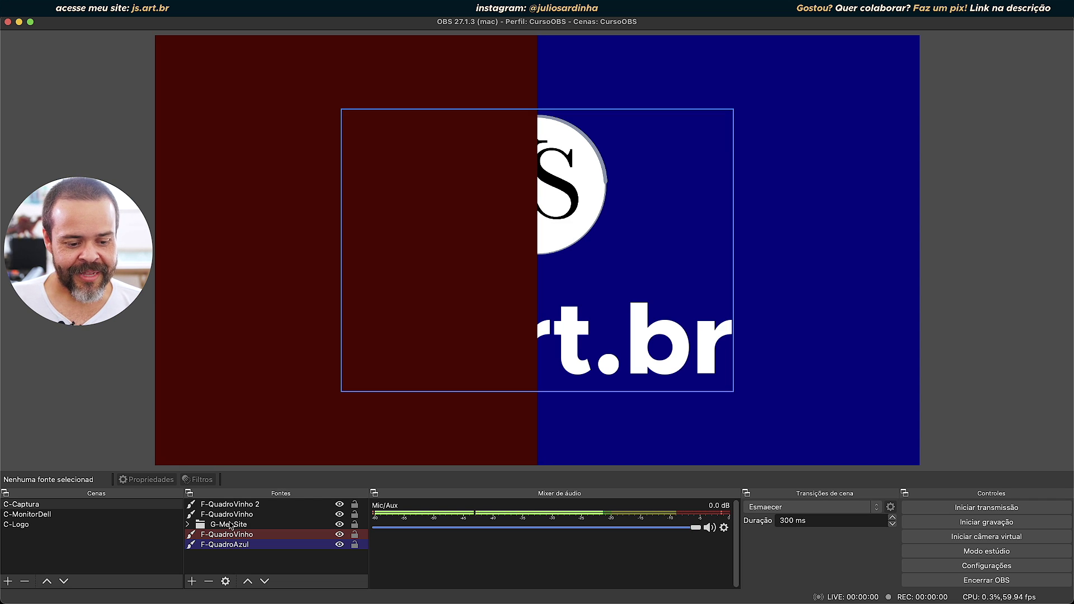
- Change the colour of the F-QuadroVinho reference copy above the G-MeuSite group to bright green #55ff00
click(232, 515)
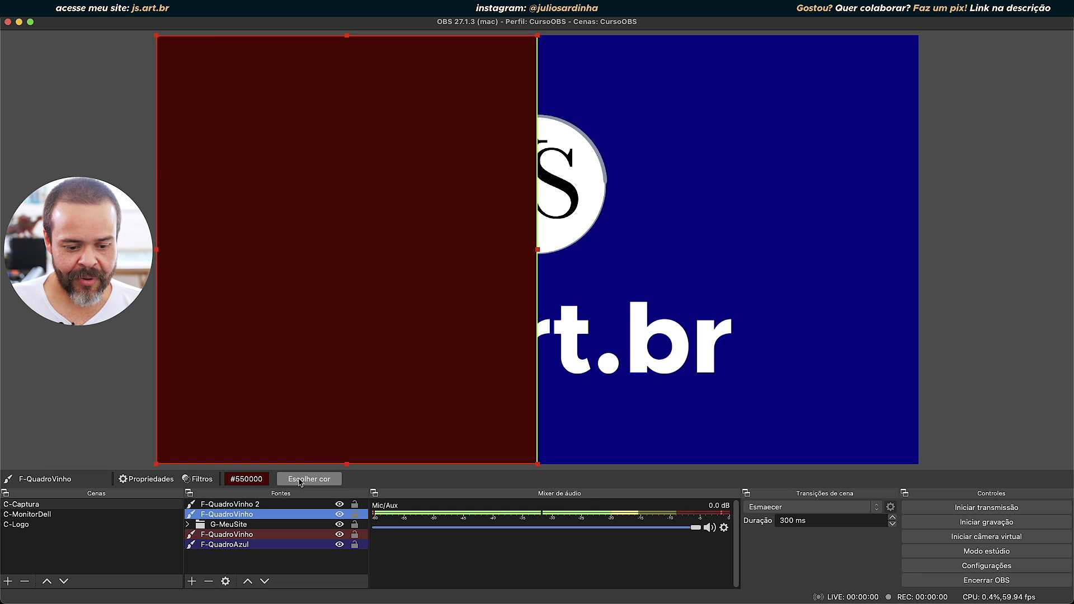
click(299, 479)
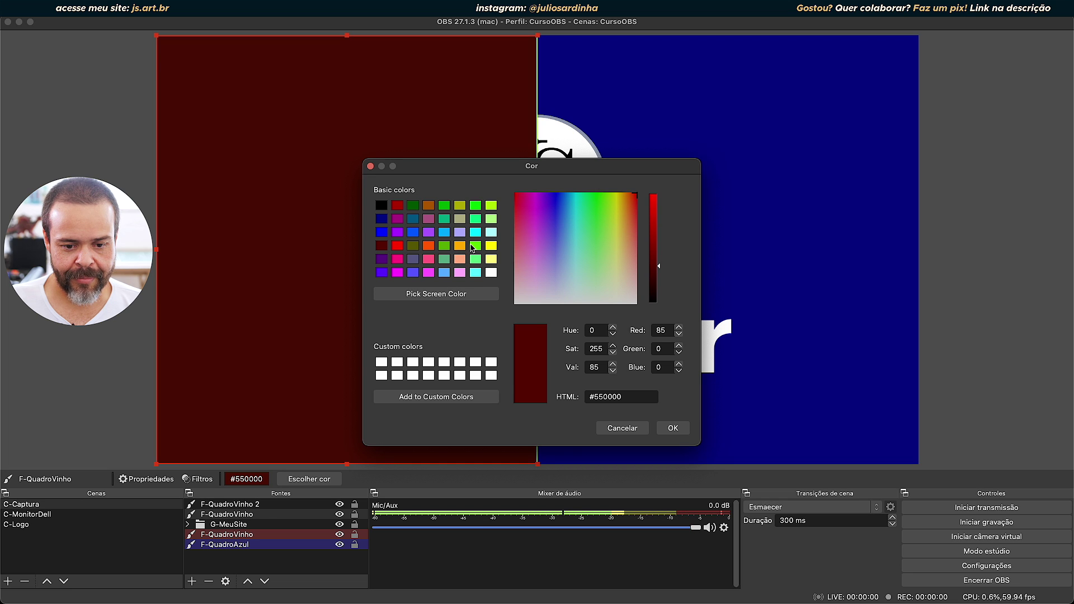
click(475, 246)
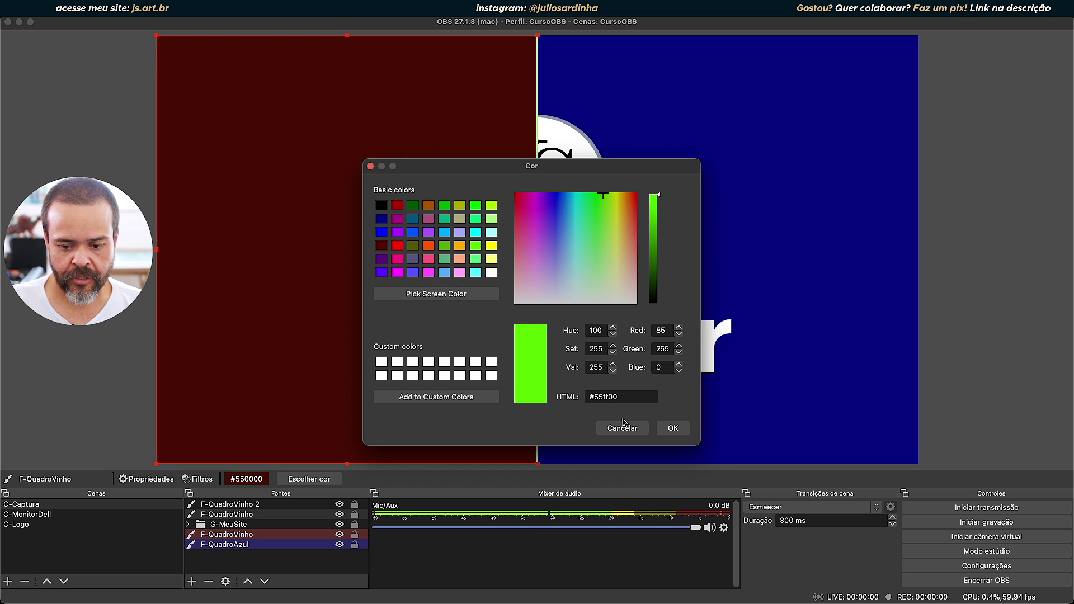
click(672, 428)
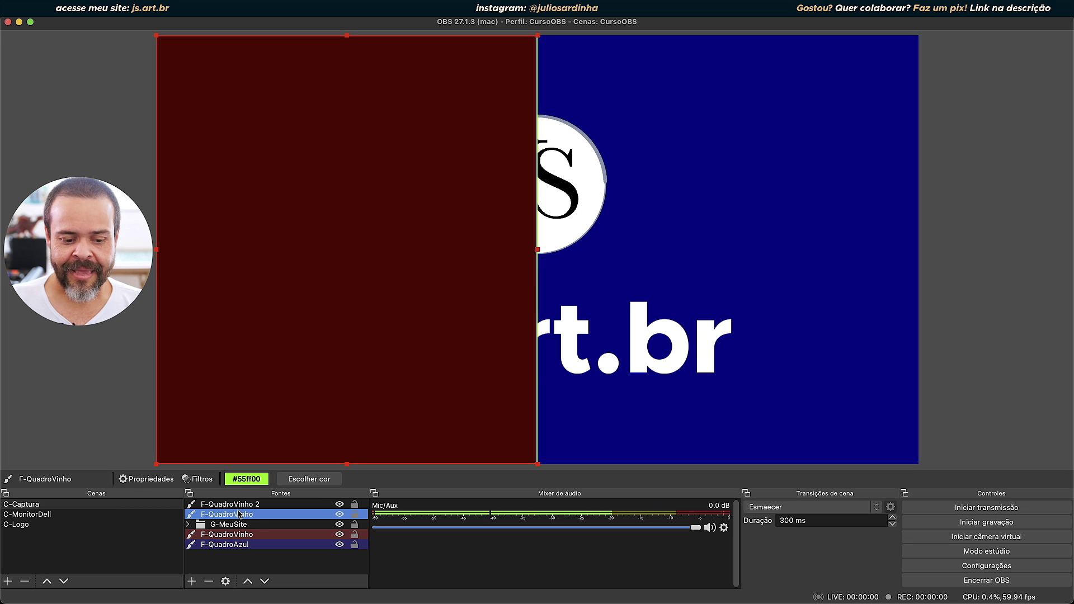
- Shrink the green F-QuadroVinho reference copy and place it over the blue half of the canvas
click(328, 184)
drag(328, 183, 710, 184)
drag(545, 36, 680, 183)
drag(770, 240, 695, 173)
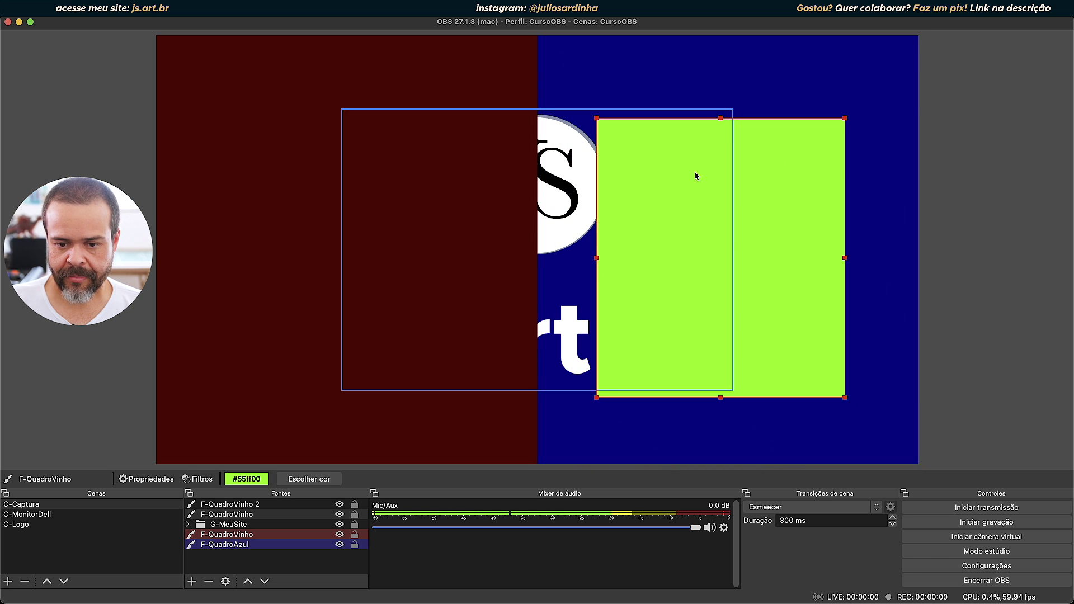
- Shrink the F-QuadroVinho 2 duplicate and place it over the canvas's left half, beside the logo
click(482, 94)
drag(536, 37, 368, 198)
drag(325, 277, 434, 231)
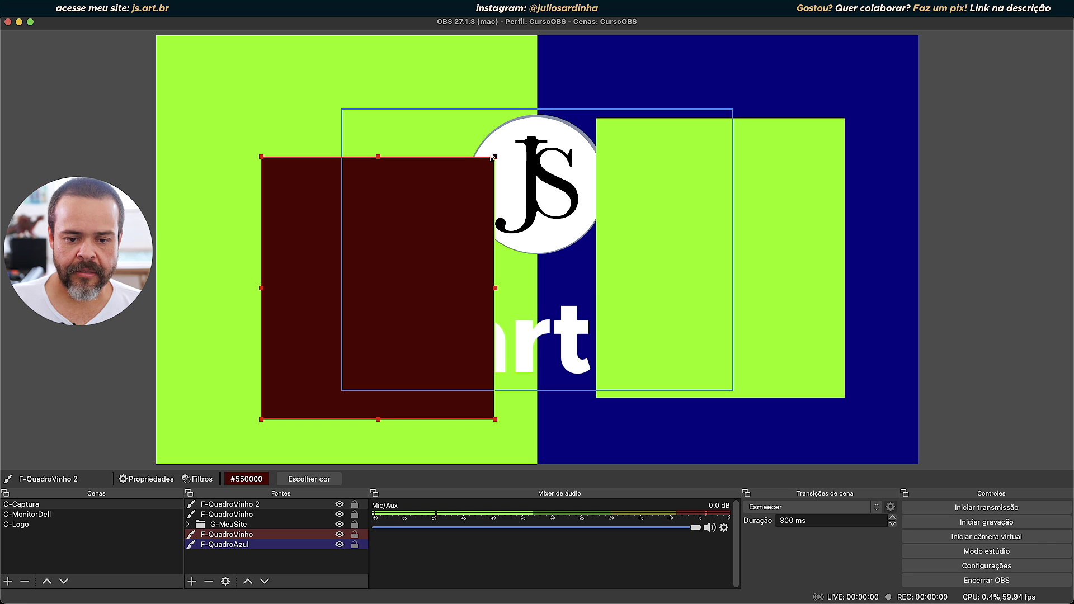
drag(495, 157, 430, 202)
drag(399, 254, 452, 236)
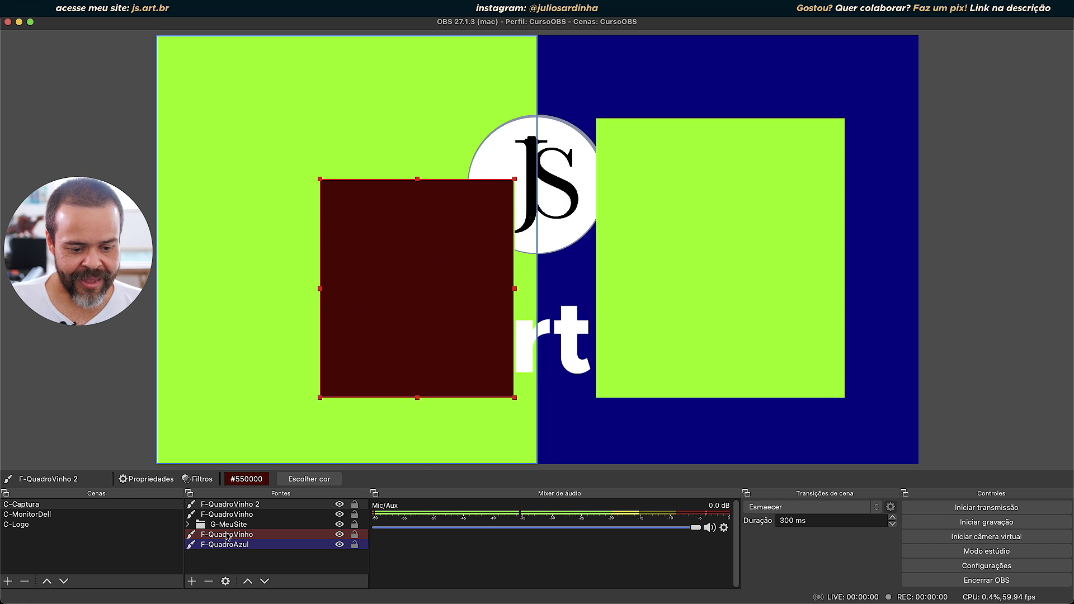
- Compare the two F-QuadroVinho instances and change the original's colour to pink #ff007f
click(236, 516)
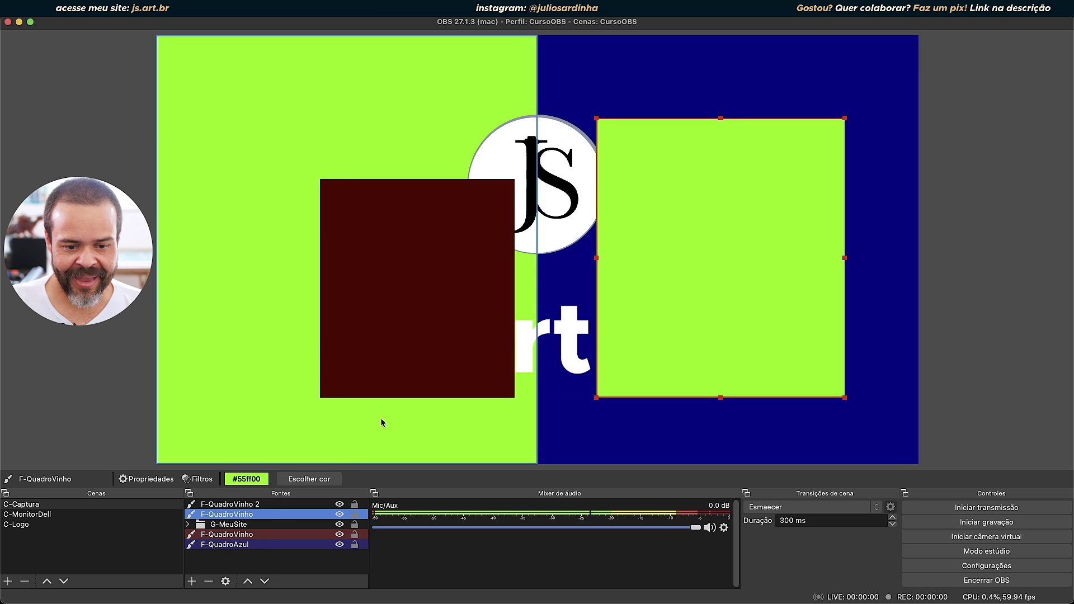
click(241, 230)
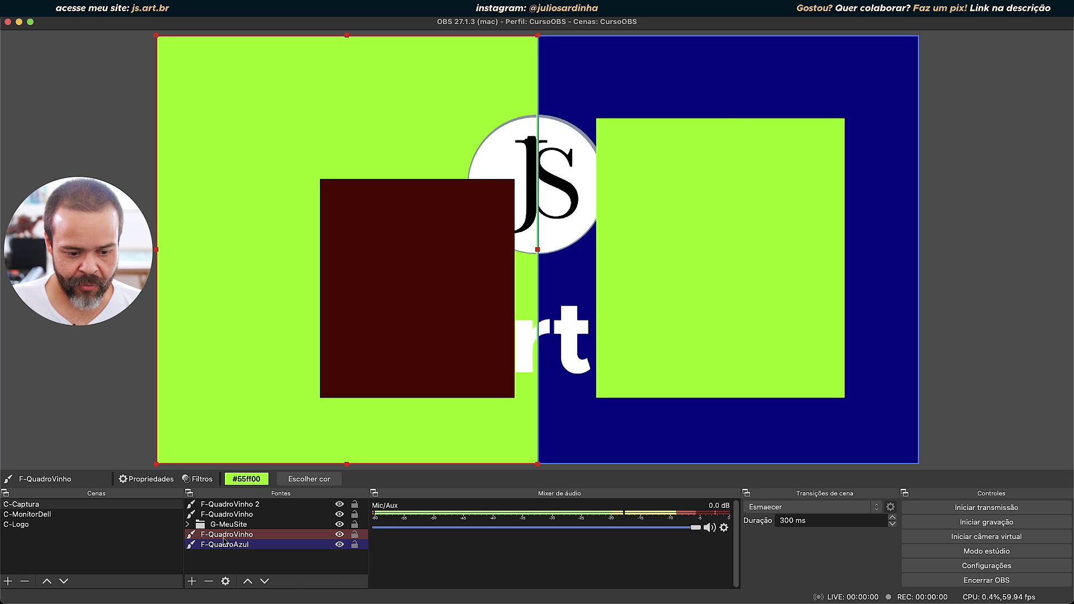
click(296, 481)
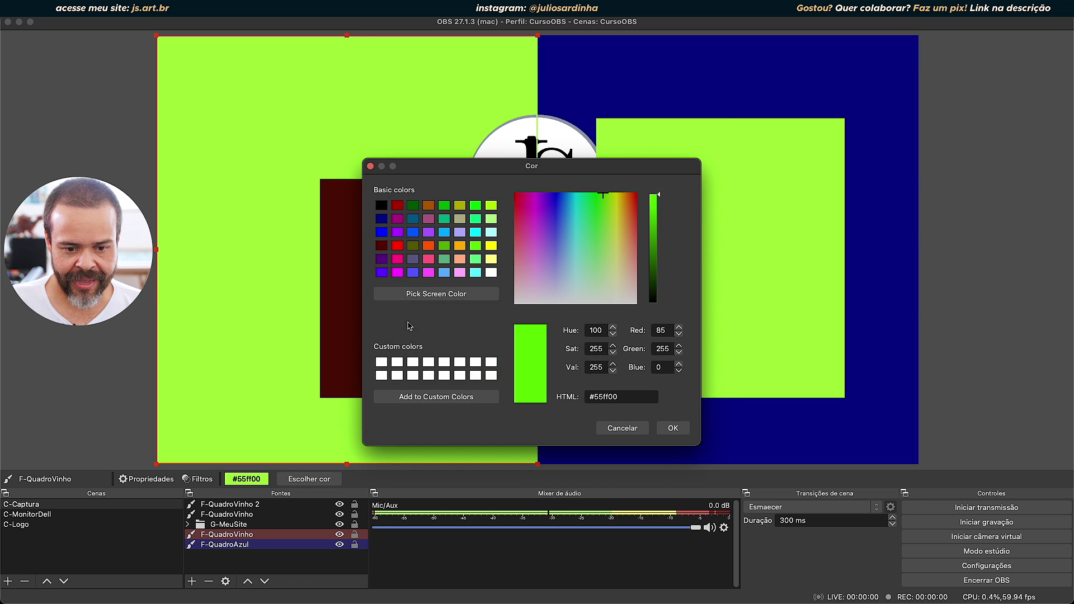
click(397, 259)
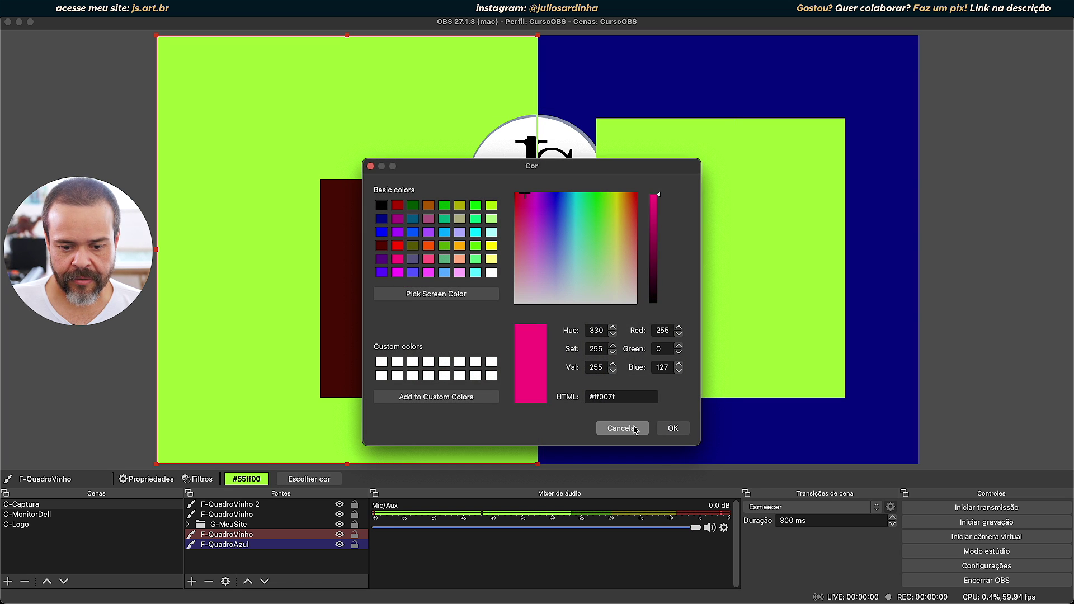
click(673, 428)
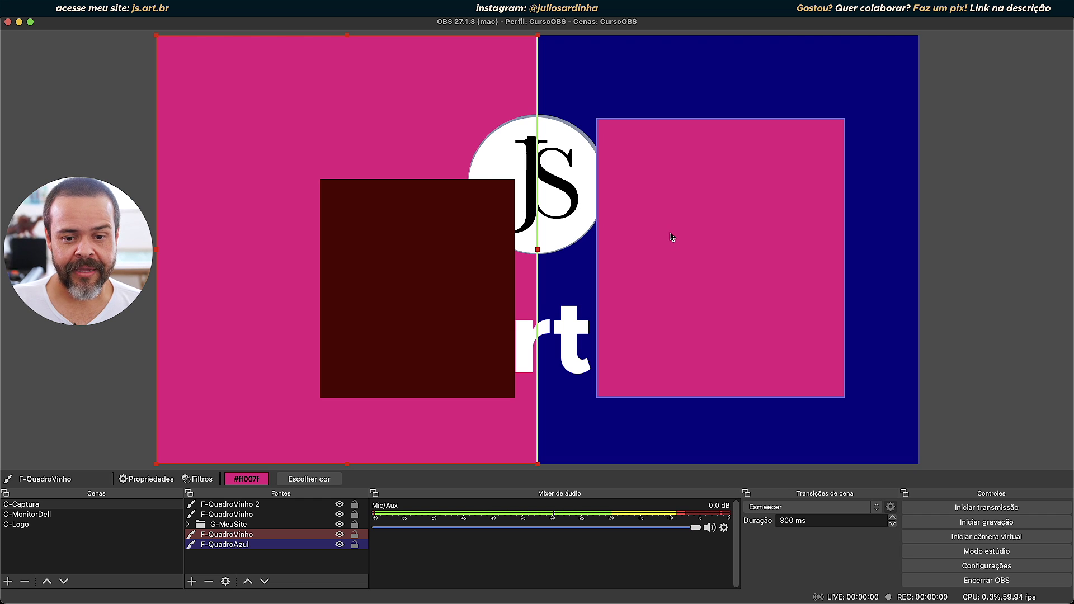
- Move the F-QuadroVinho 2 duplicate over the logo and back onto the canvas's left half
click(428, 241)
drag(408, 249, 535, 185)
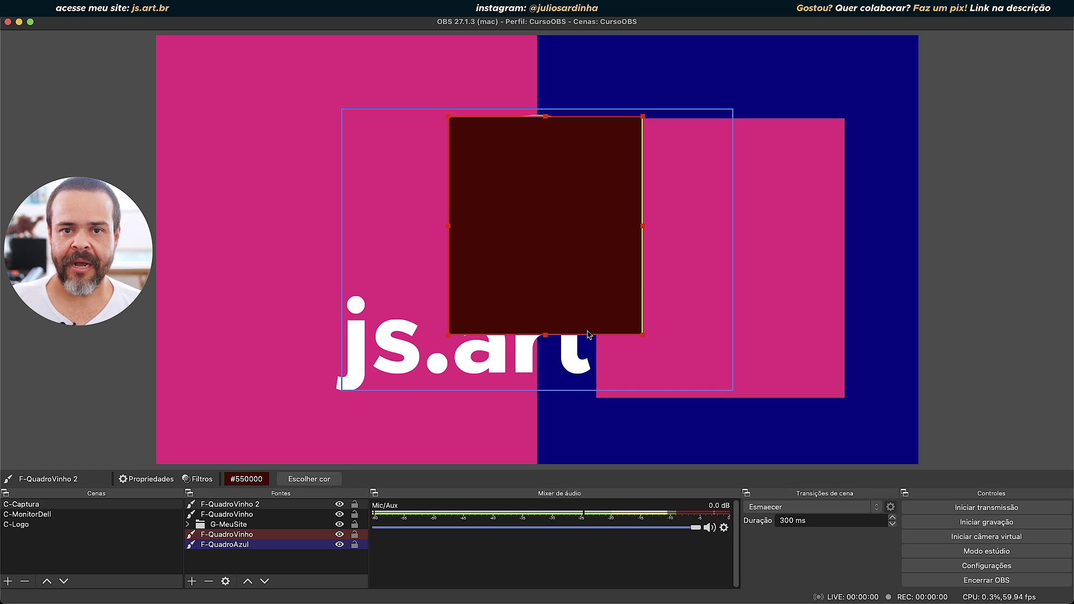
drag(569, 196, 397, 206)
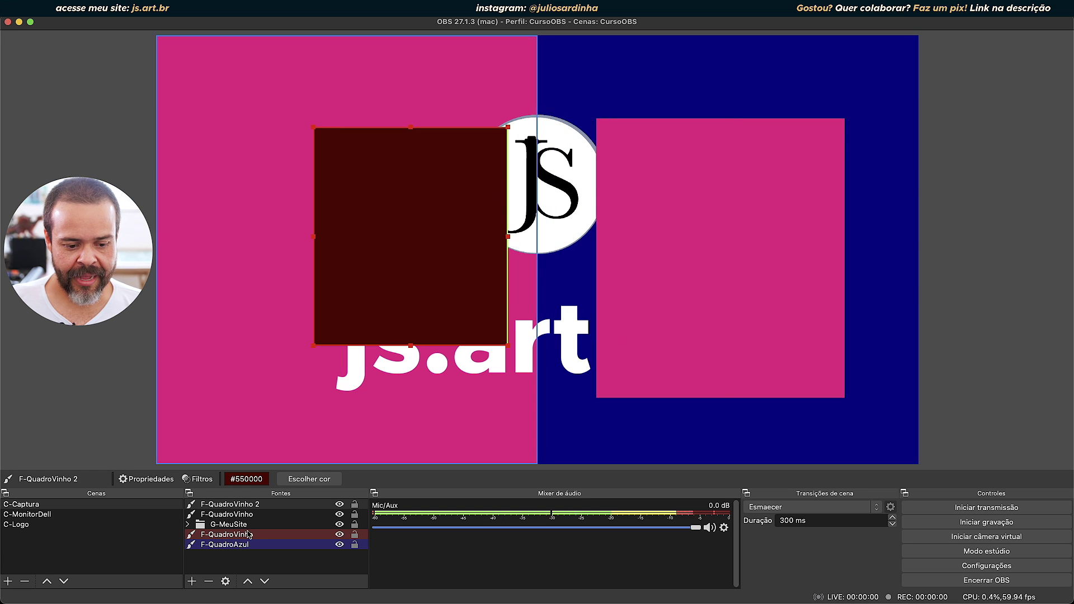
- Change the F-QuadroVinho 2 duplicate's colour to cyan #00ffff and move it further from the logo
click(257, 504)
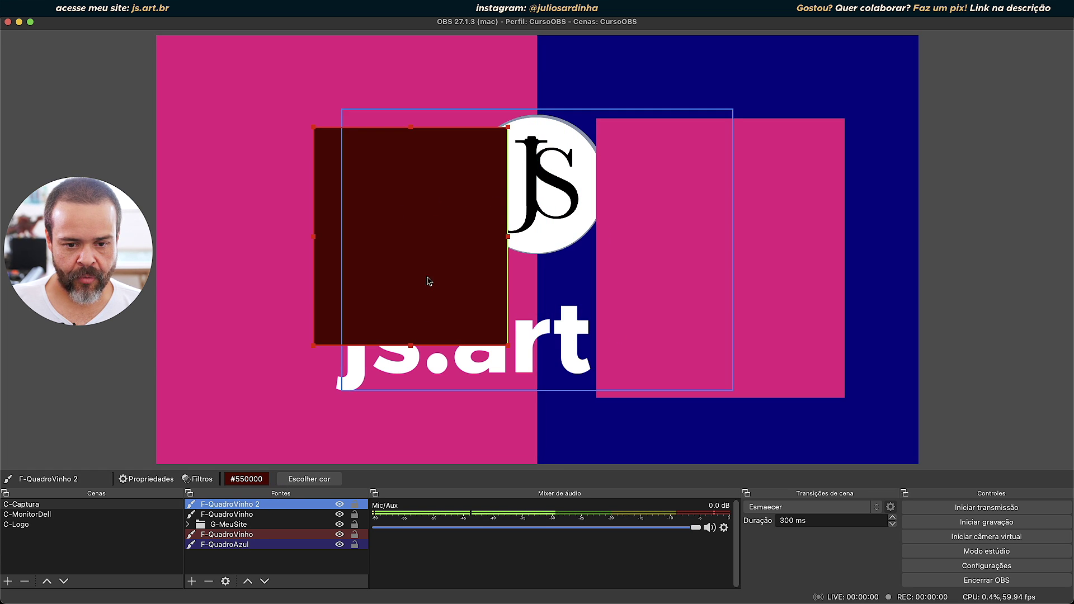
click(309, 479)
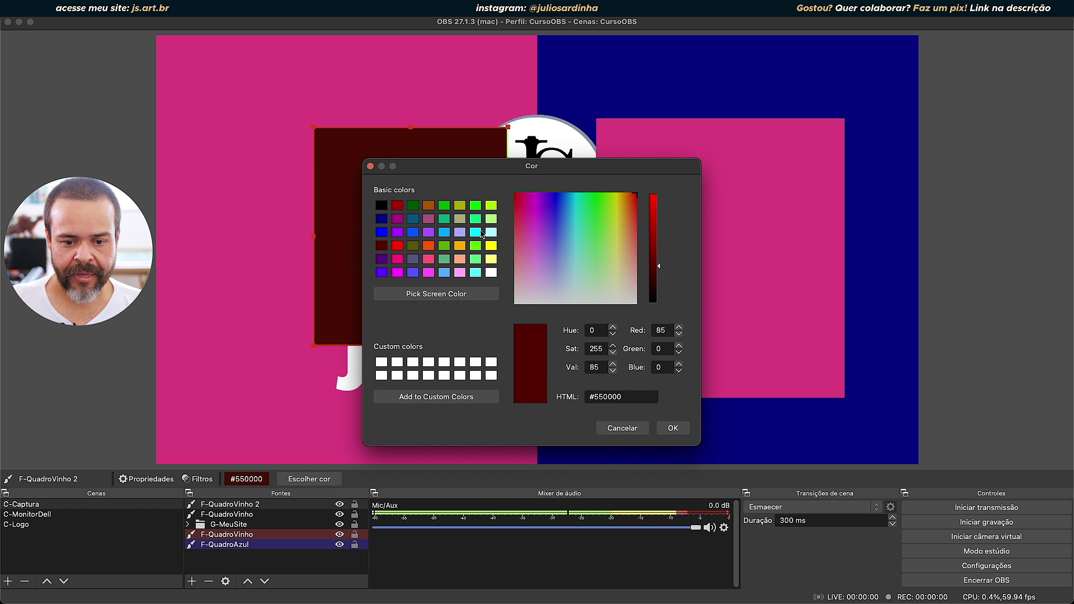
click(476, 232)
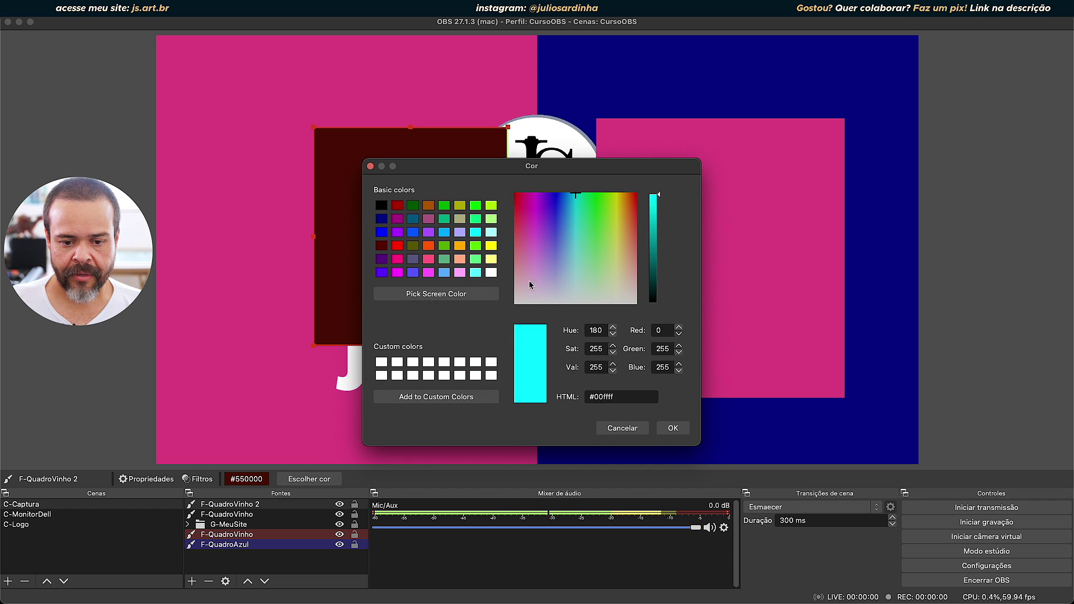
click(674, 427)
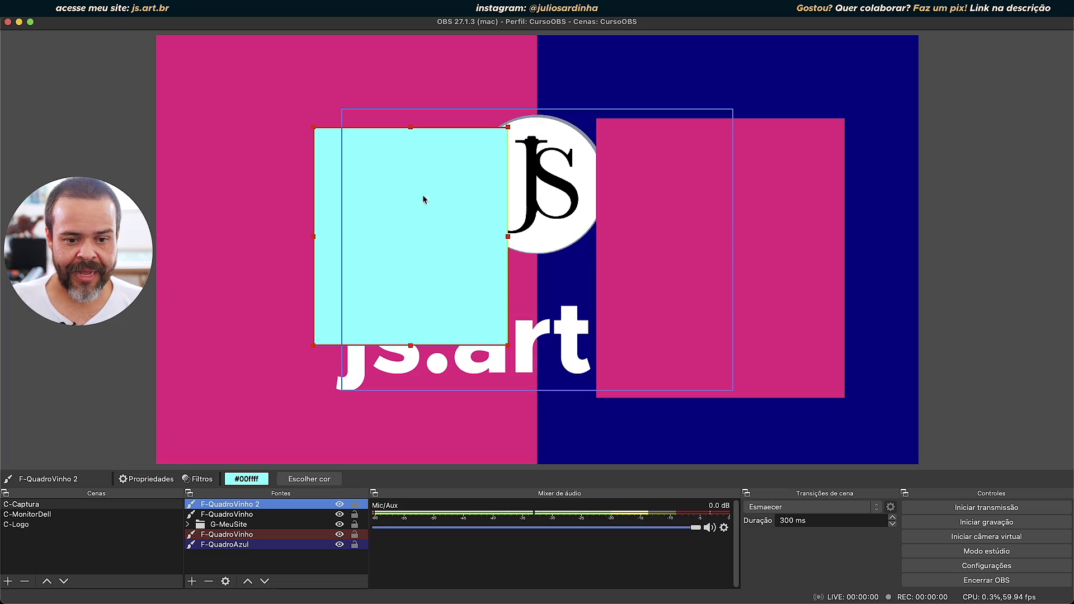
drag(423, 199, 309, 235)
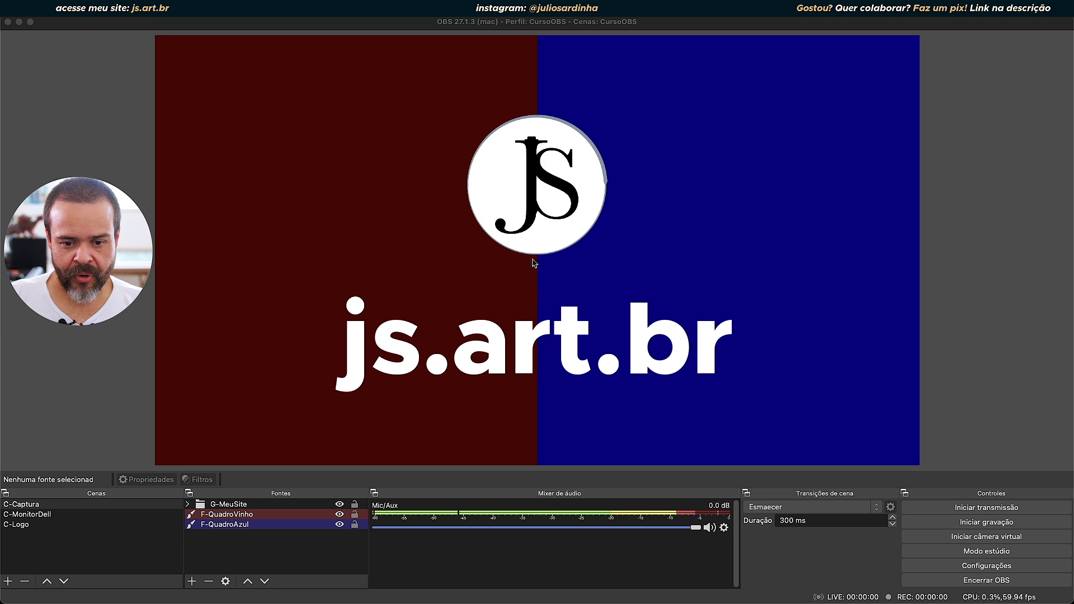
- Rotate the G-MeuSite group 90° clockwise
click(529, 193)
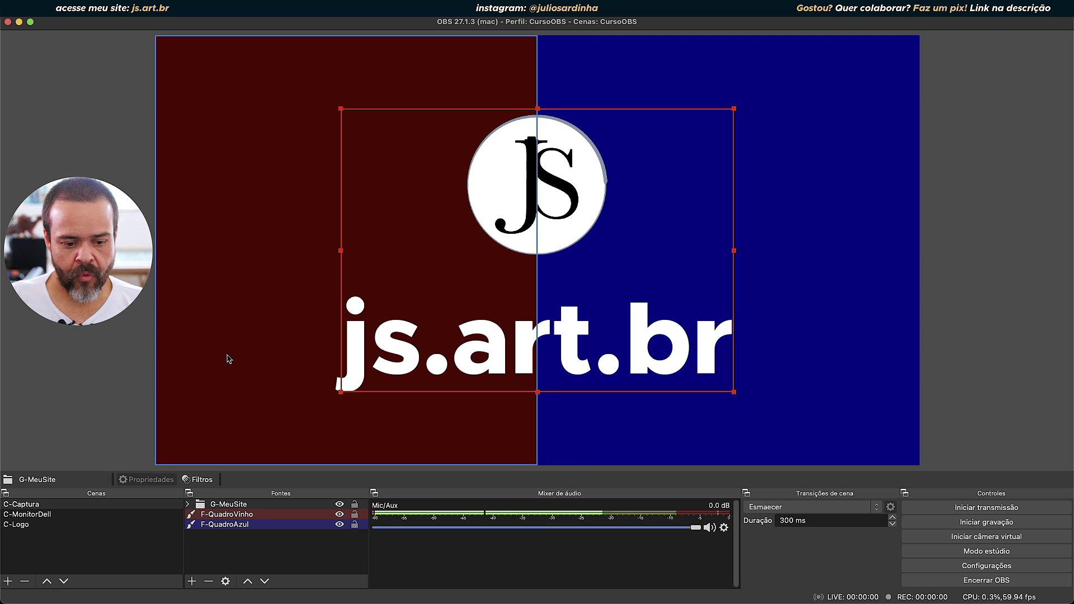
click(241, 507)
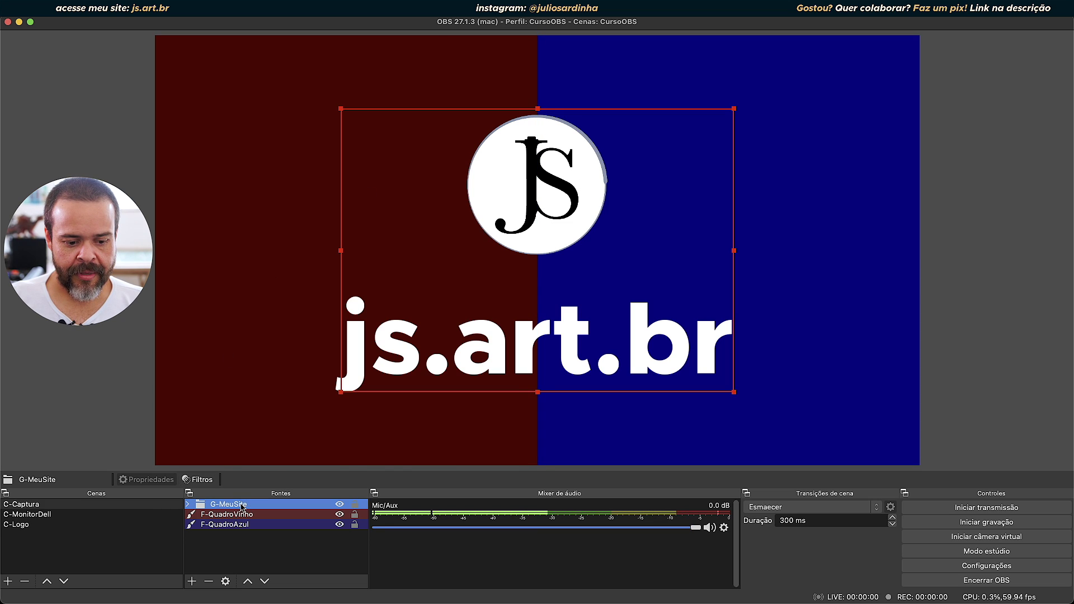
right_click(242, 507)
mouse_move(321, 367)
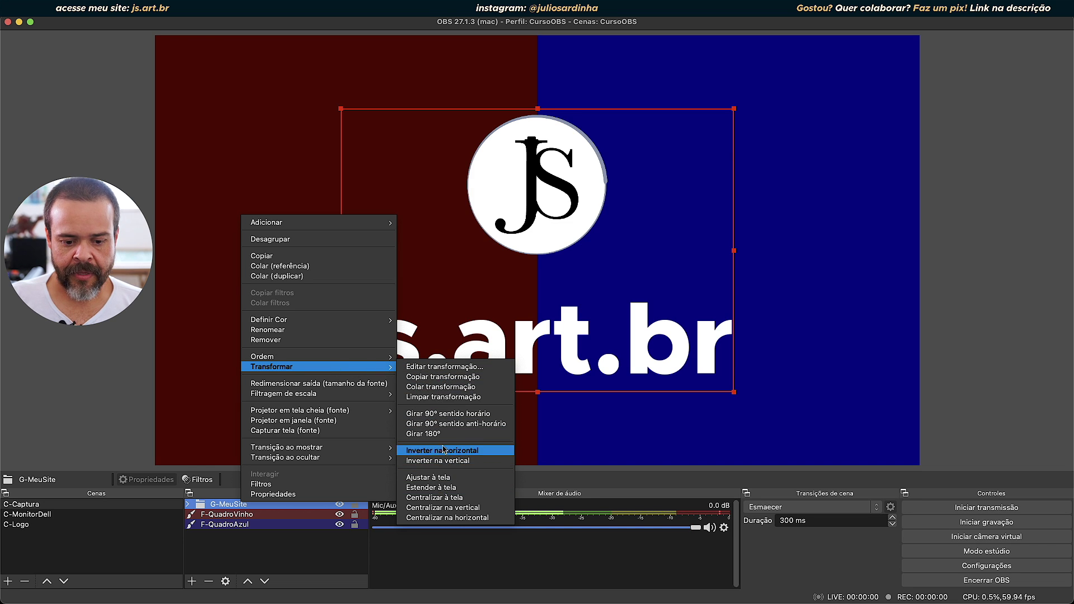
click(432, 417)
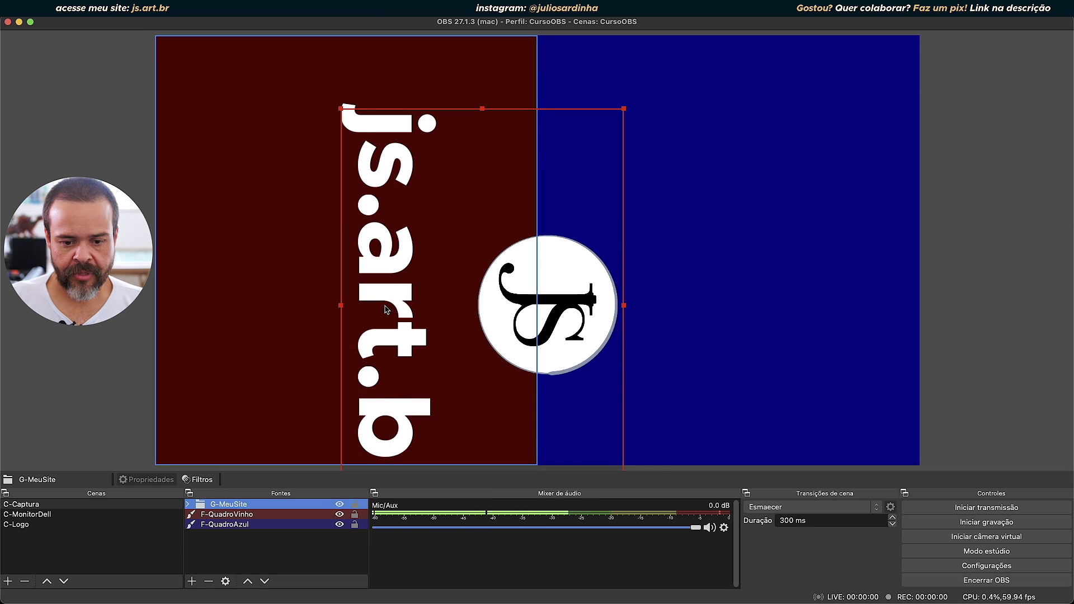
- Rotate the G-MeuSite group 90° counterclockwise
right_click(261, 504)
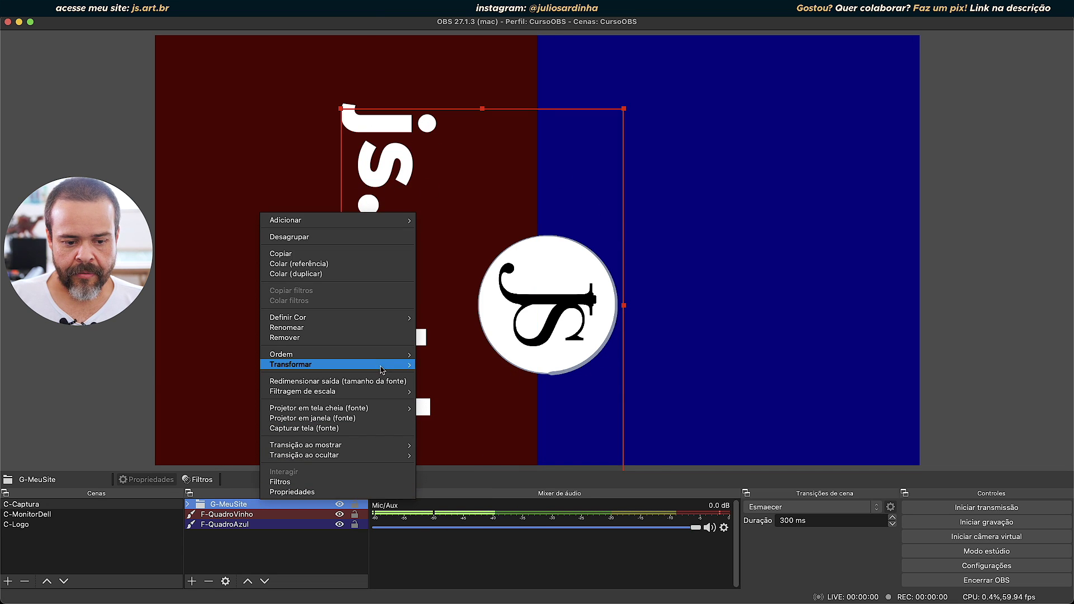
mouse_move(383, 366)
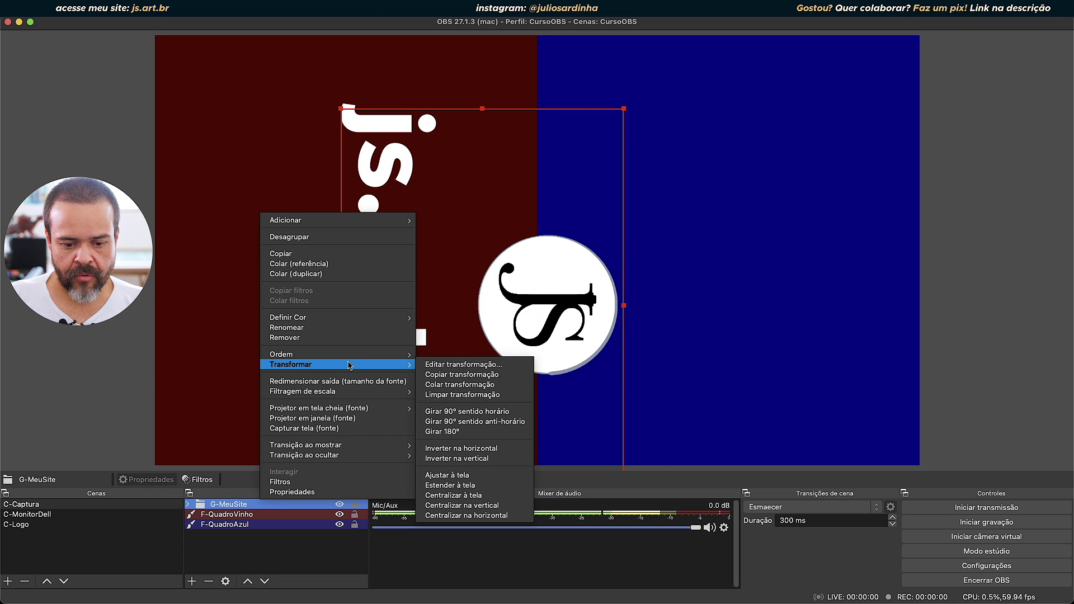
click(480, 422)
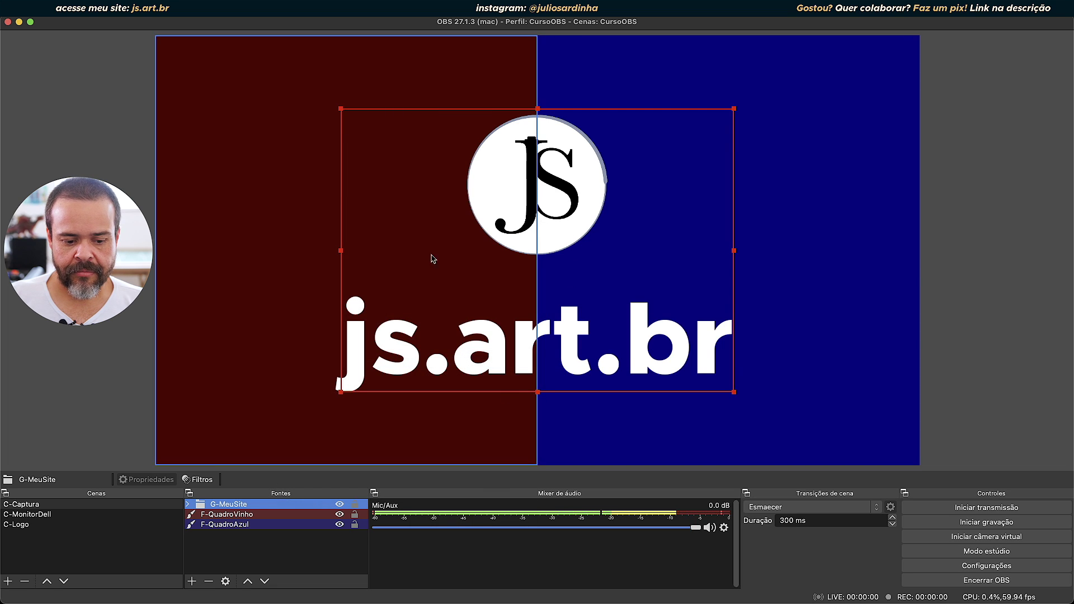
- Rotate the G-MeuSite group 180° and undo the rotation
right_click(250, 506)
mouse_move(380, 368)
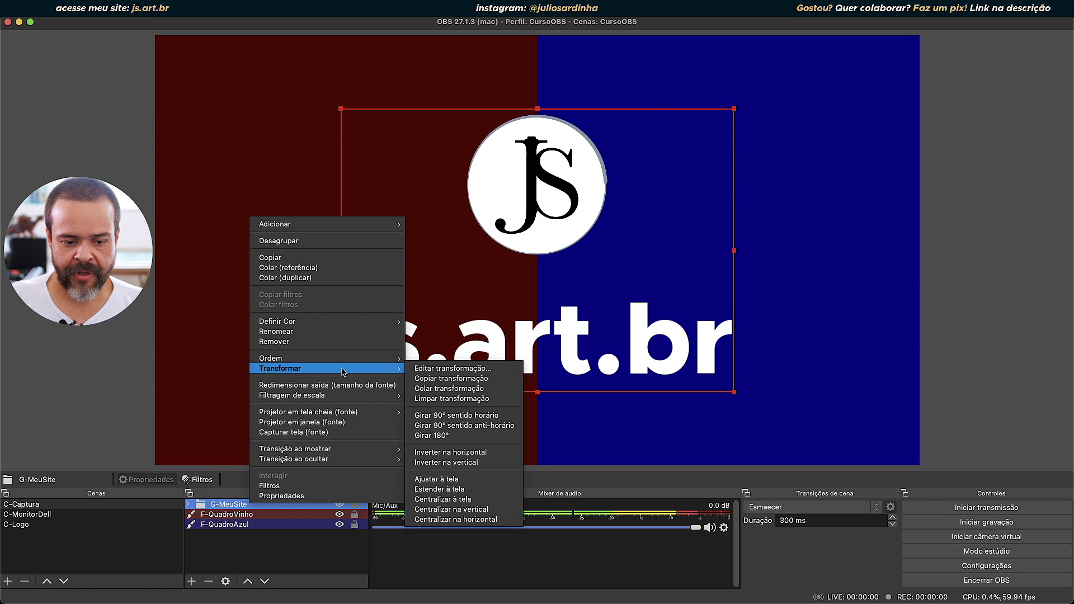
click(454, 434)
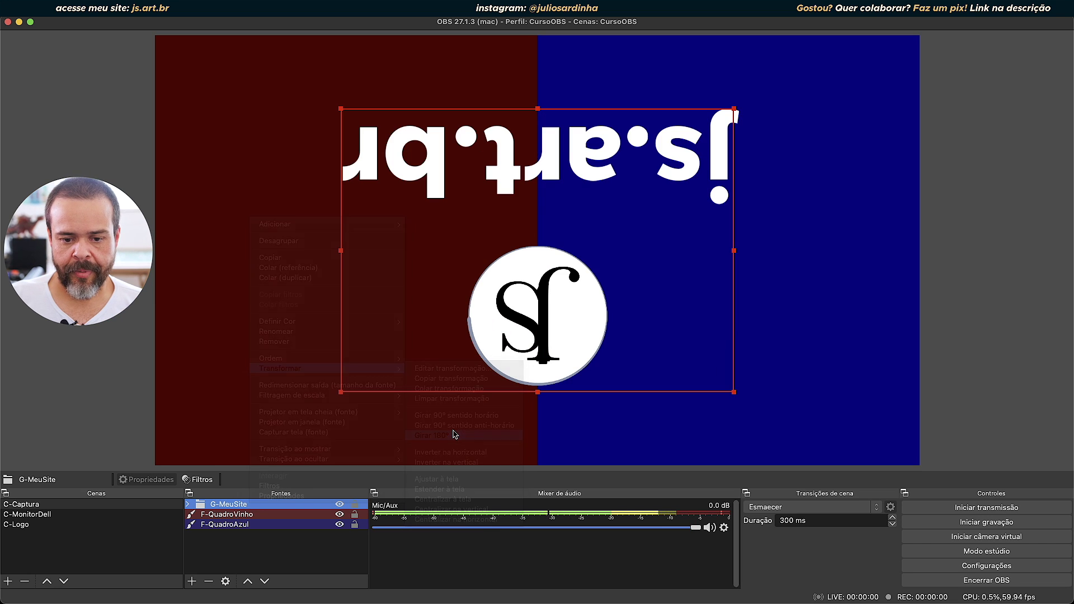
right_click(243, 504)
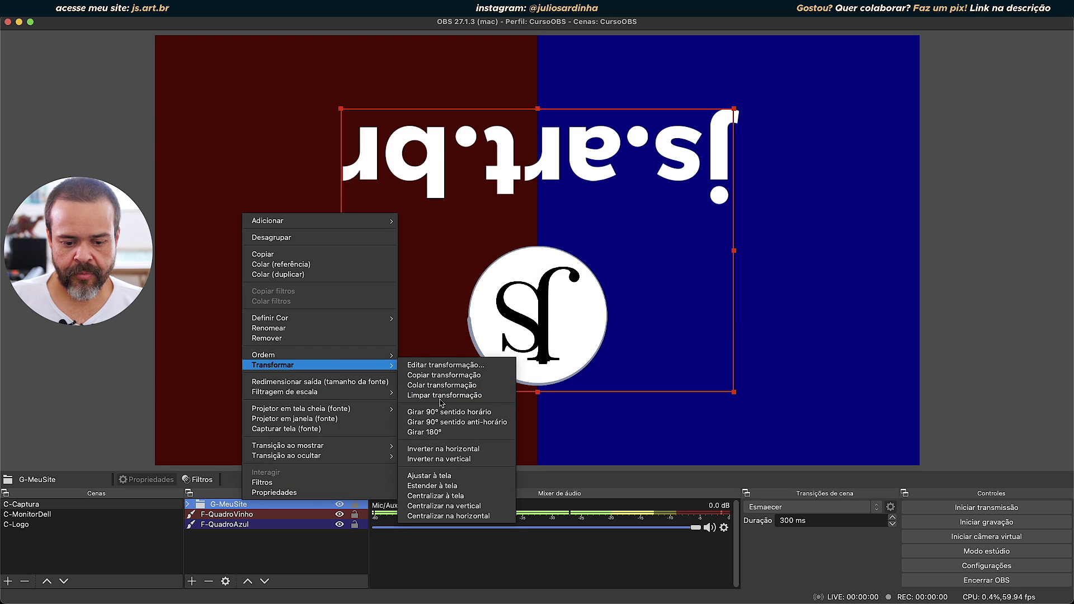
click(146, 318)
key(super+z)
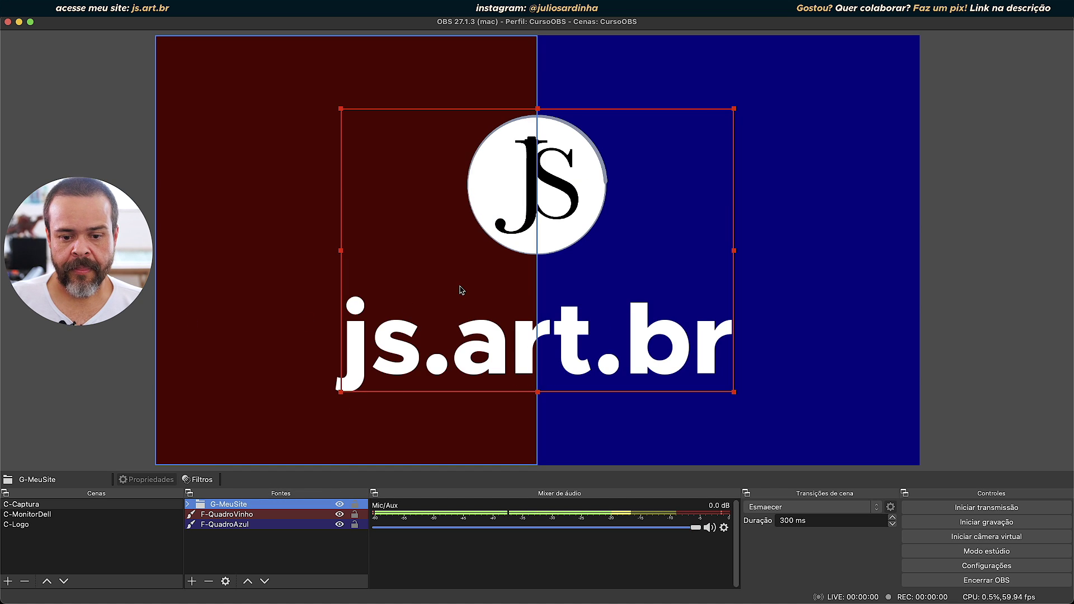
- Flip the G-MeuSite group vertically and undo the flip
right_click(252, 506)
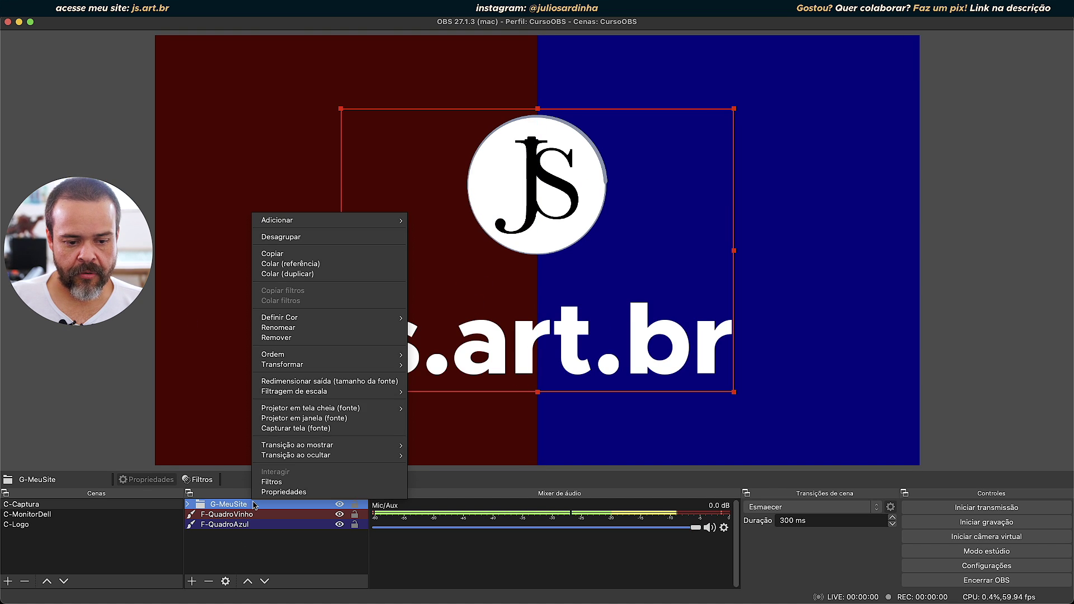
mouse_move(331, 358)
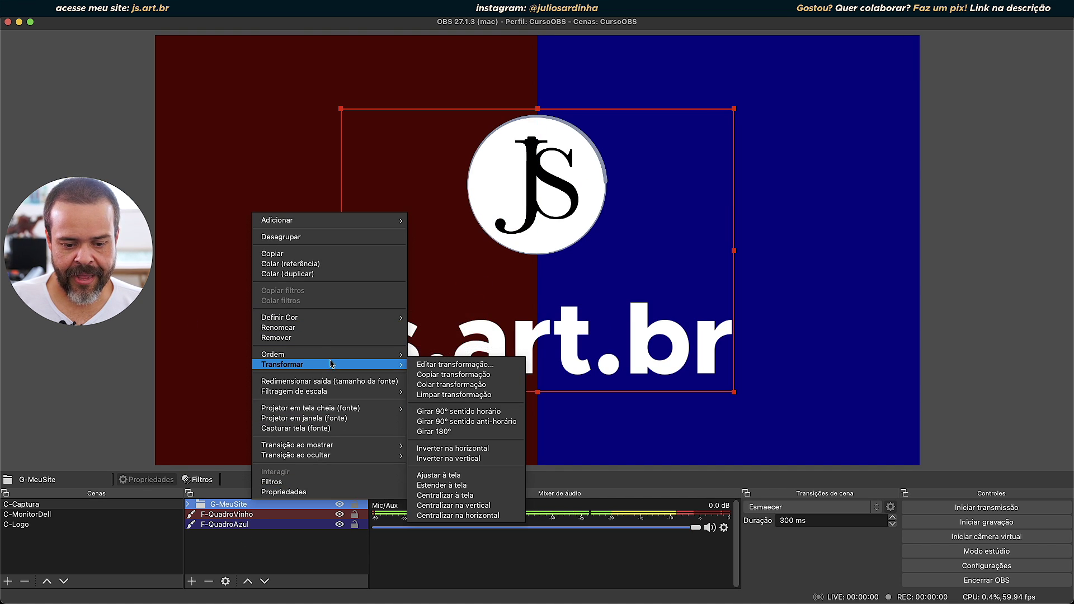
click(472, 458)
key(super+z)
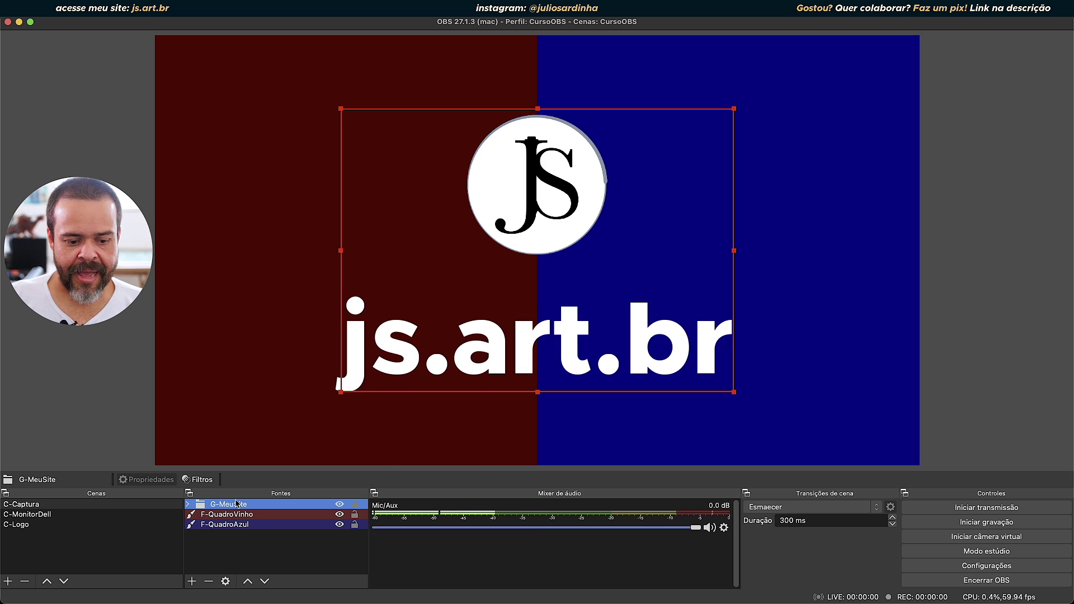
- Centre the G-MeuSite group horizontally on the canvas
right_click(237, 504)
mouse_move(330, 391)
mouse_move(319, 364)
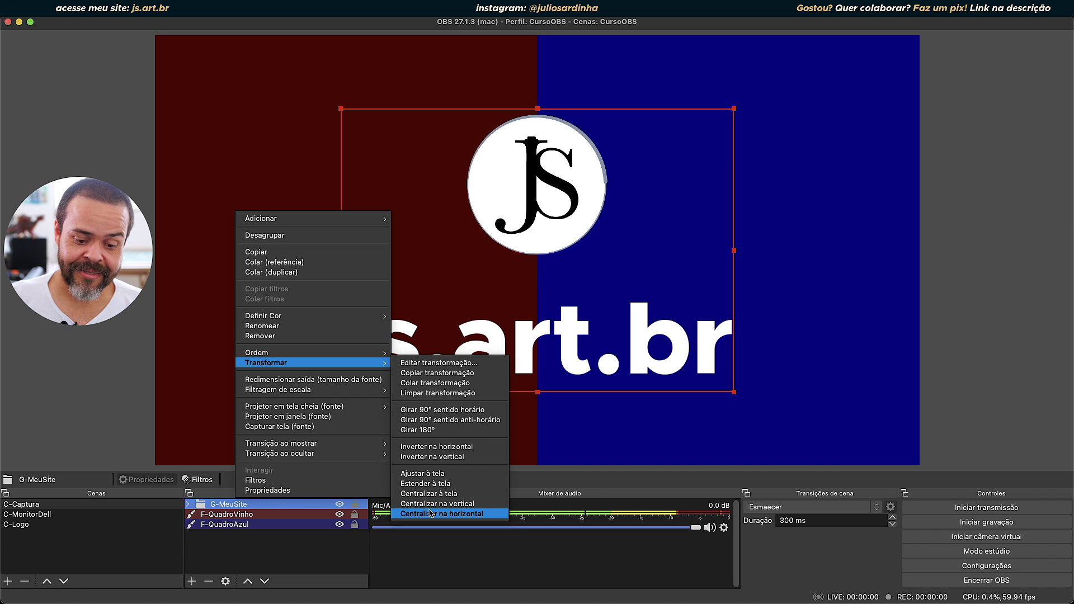
click(431, 512)
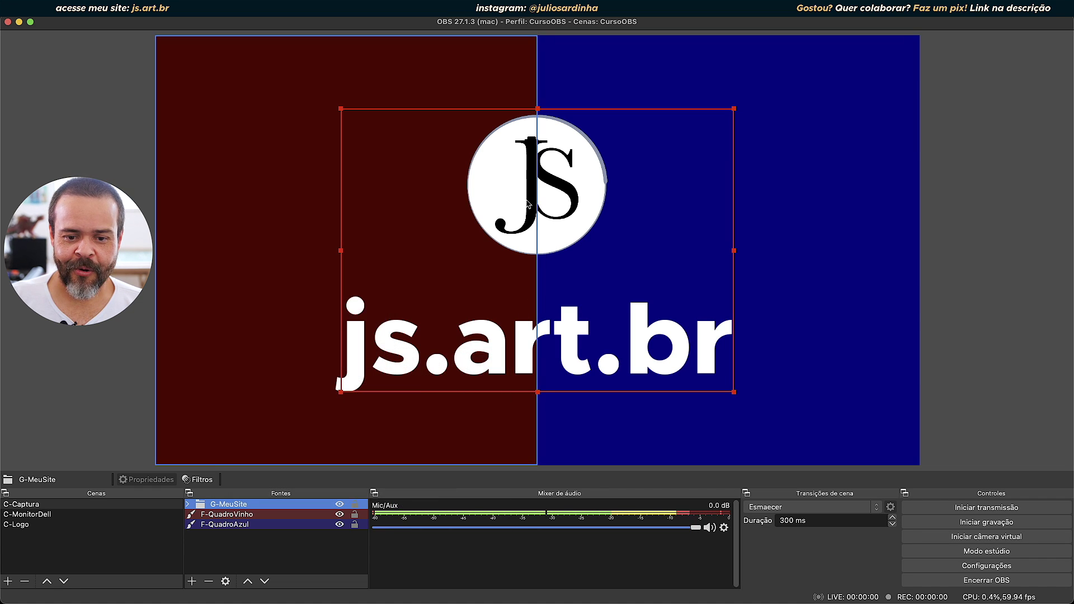
- Move the G-MeuSite group toward the canvas's upper-left area and centre it vertically
drag(506, 190, 348, 152)
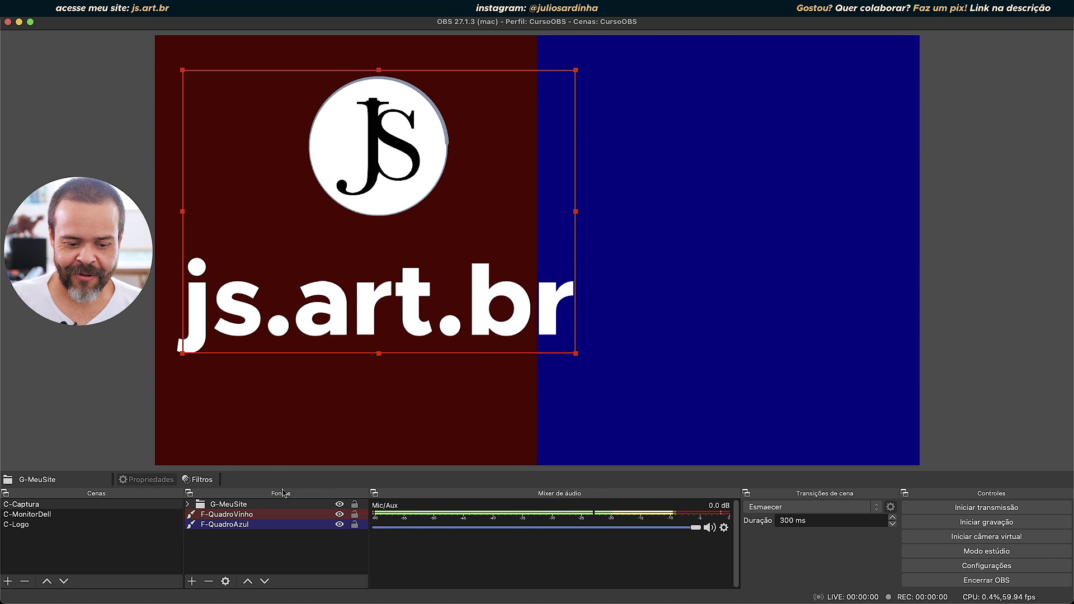
right_click(256, 505)
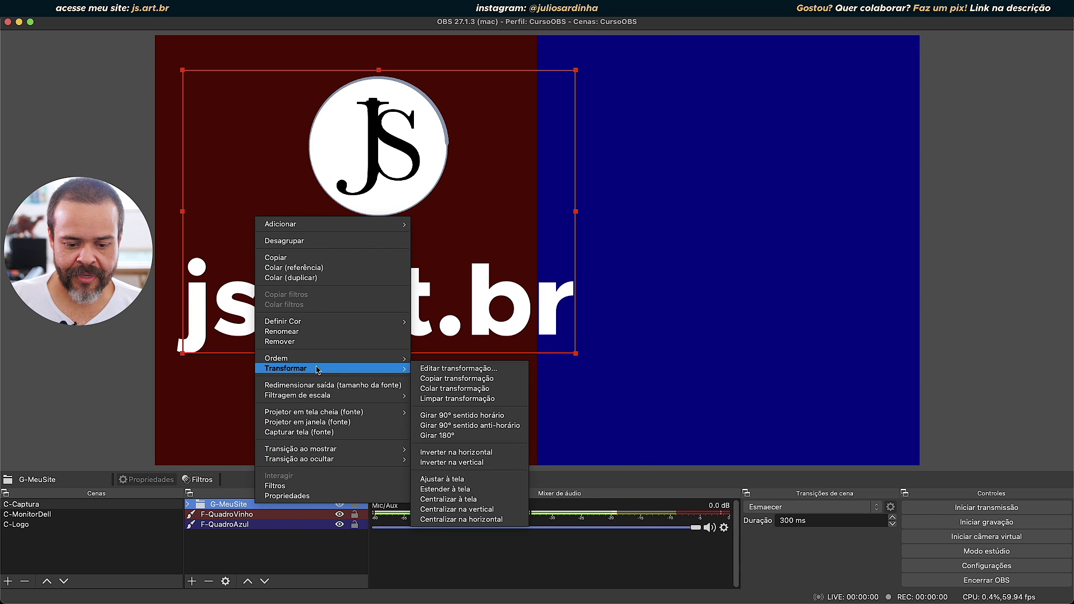
click(473, 510)
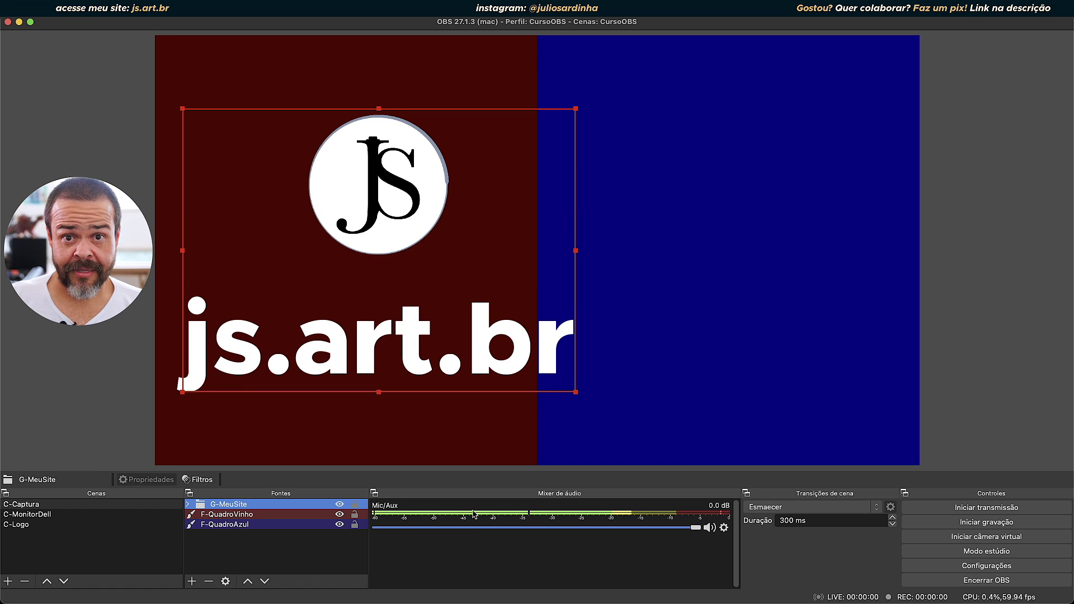
- Centre the G-MeuSite group horizontally on the canvas with its transform options
right_click(260, 504)
mouse_move(329, 363)
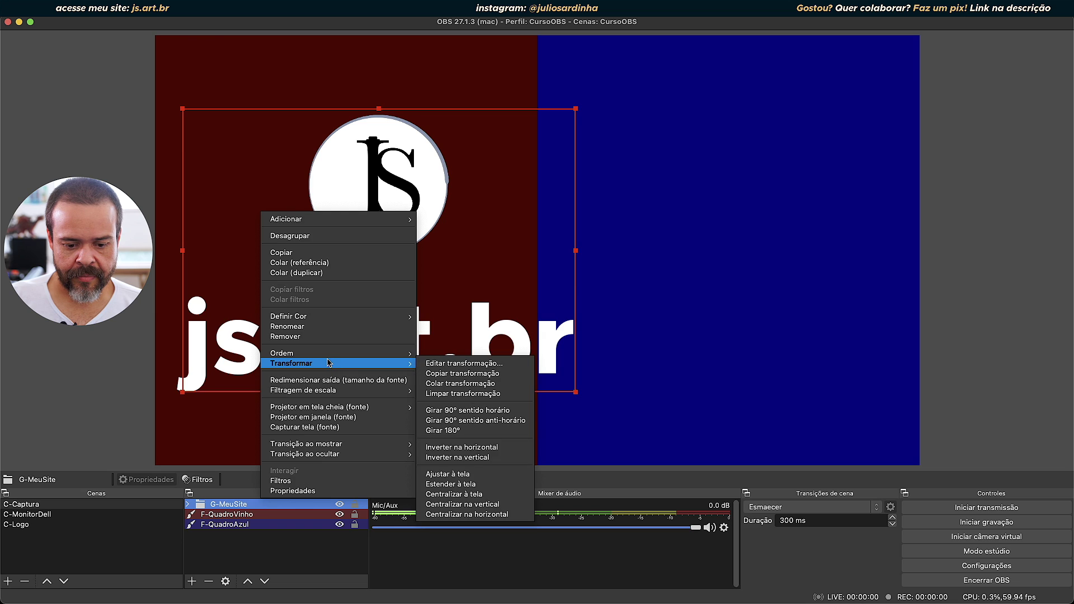
click(486, 515)
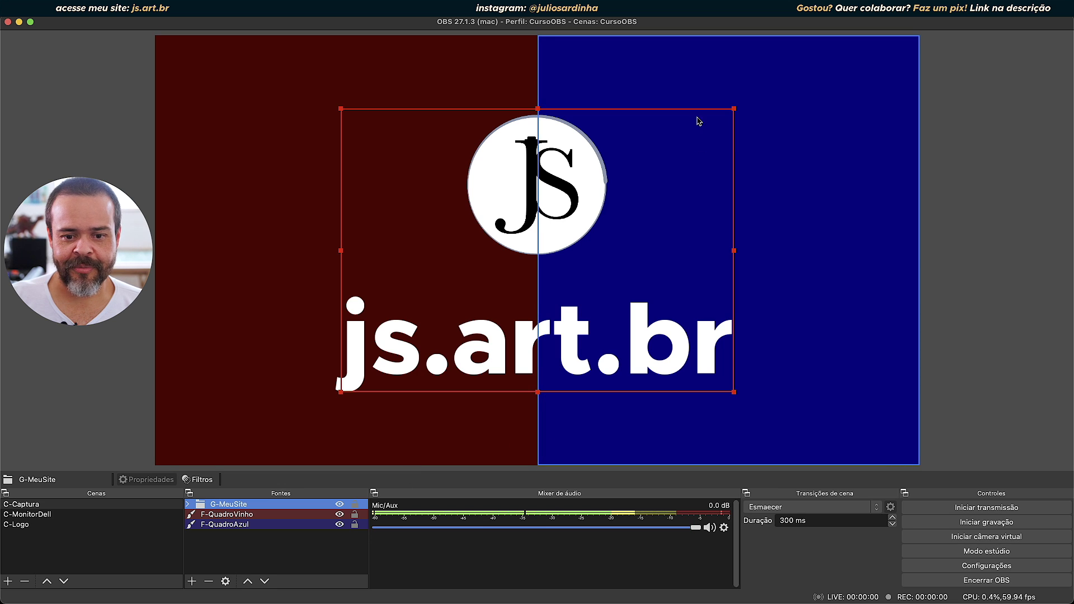
right_click(248, 508)
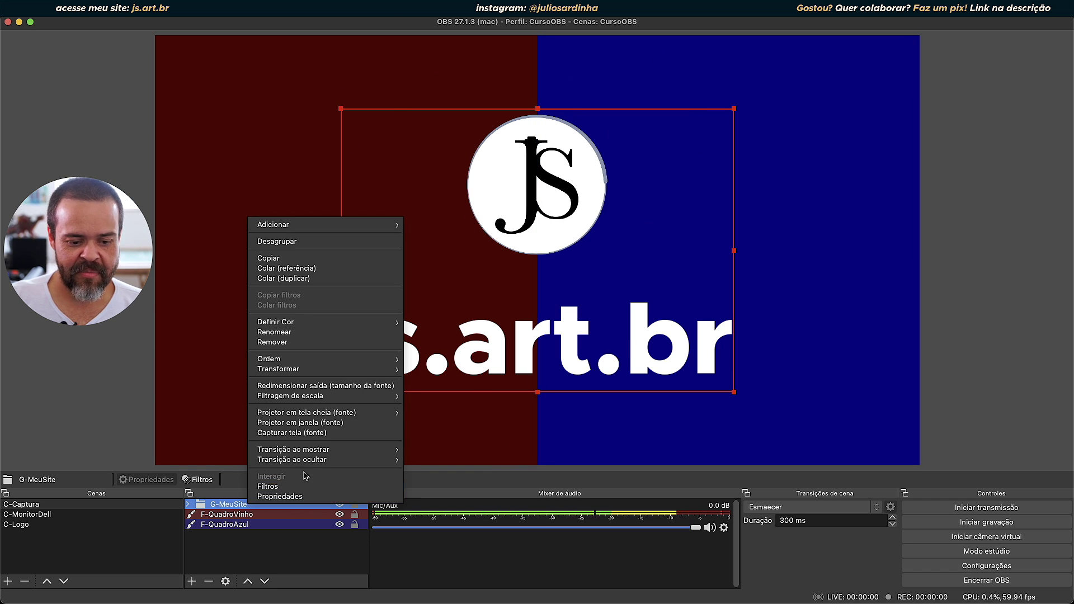
mouse_move(334, 449)
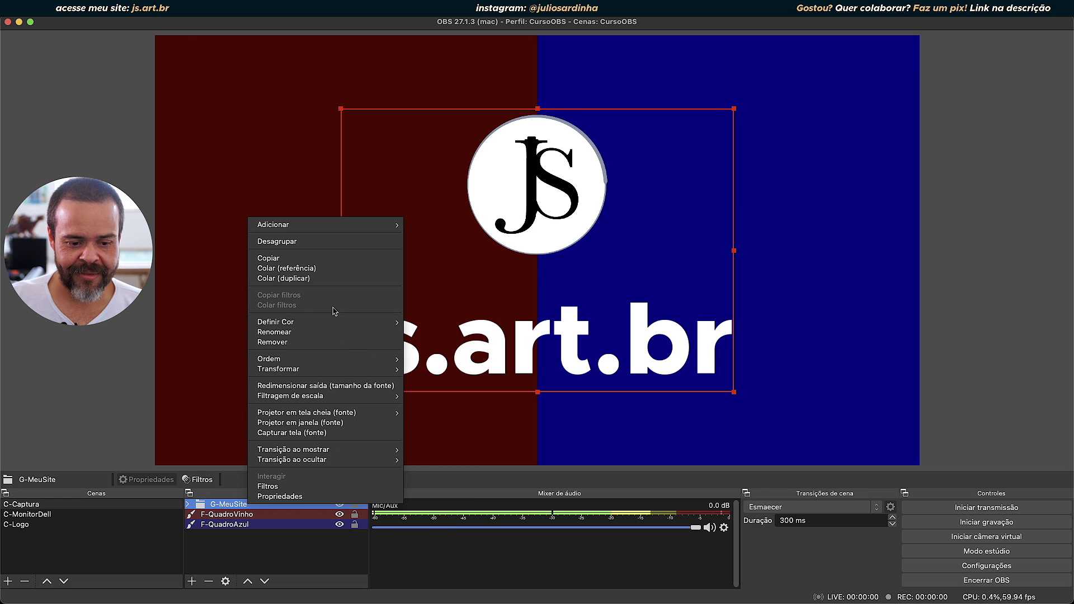
mouse_move(315, 370)
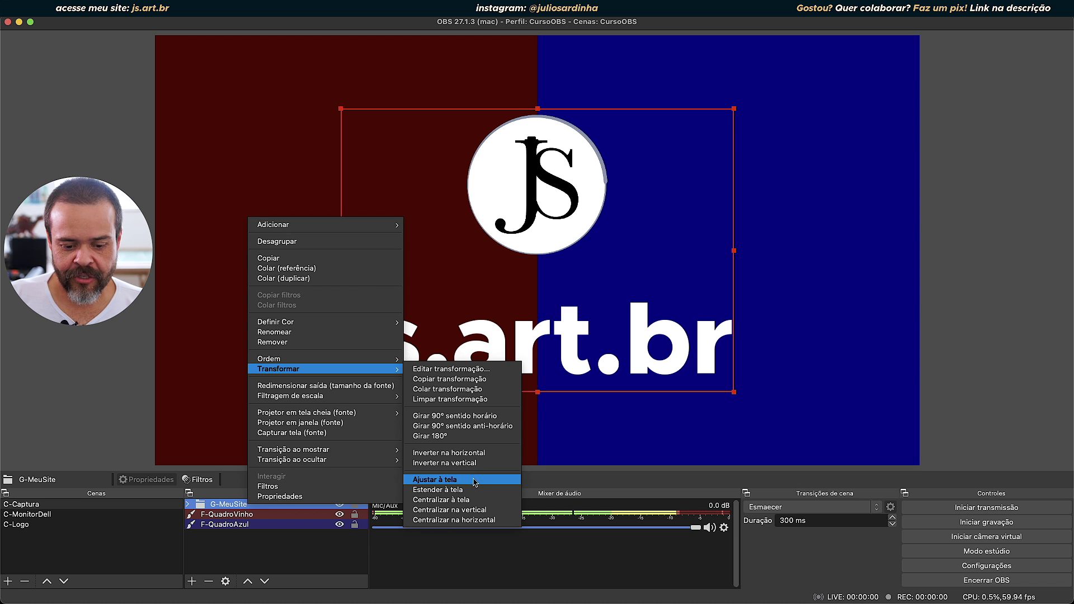
click(519, 225)
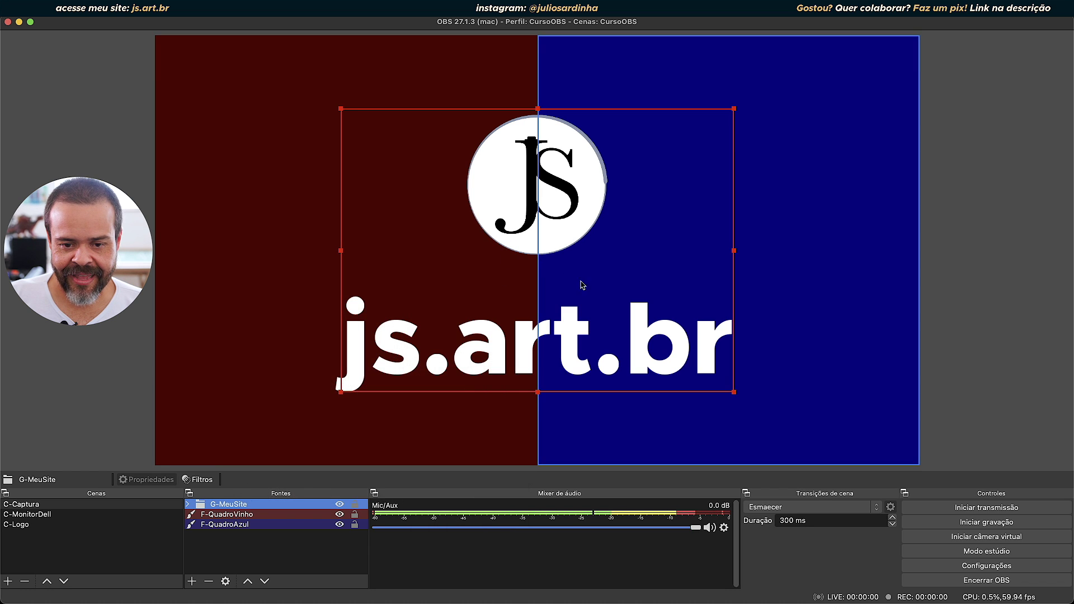
- Move the G-MeuSite group partly off the canvas's lower-right area and centre it on the screen
drag(512, 187, 783, 313)
right_click(239, 506)
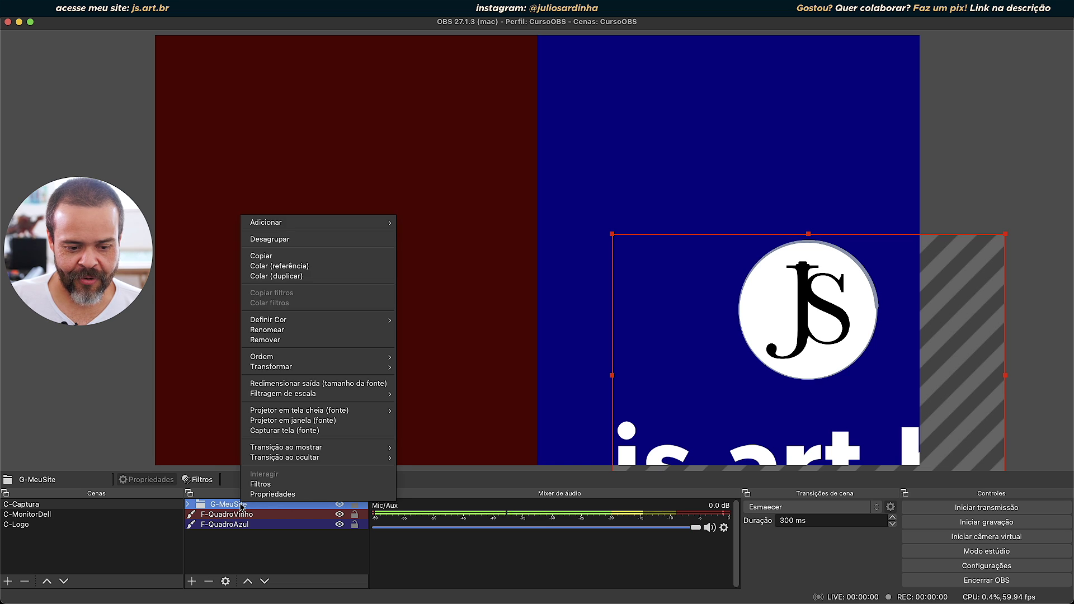
mouse_move(358, 366)
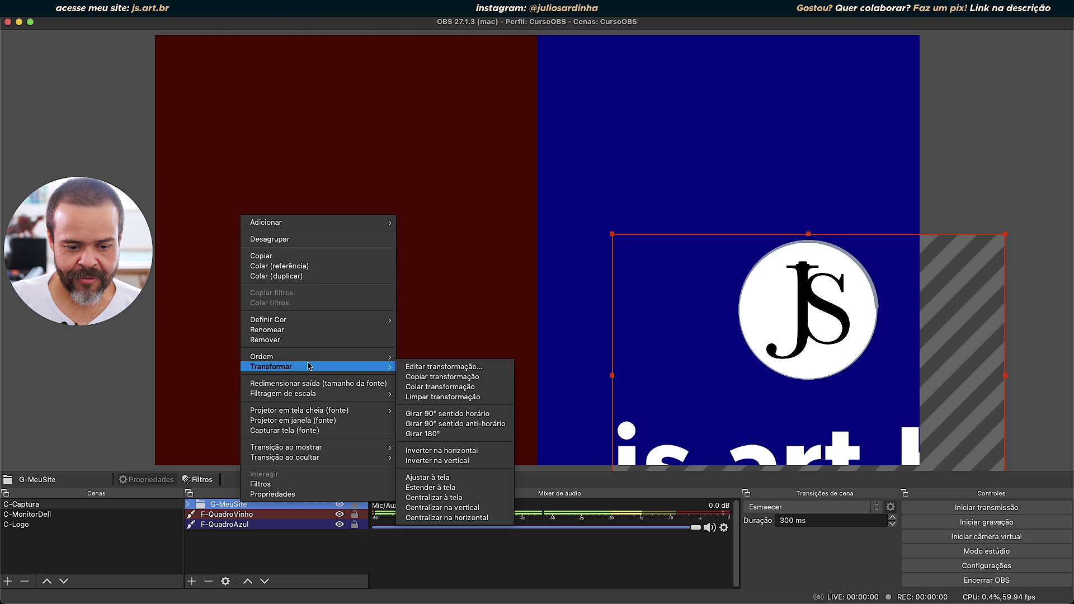
click(454, 498)
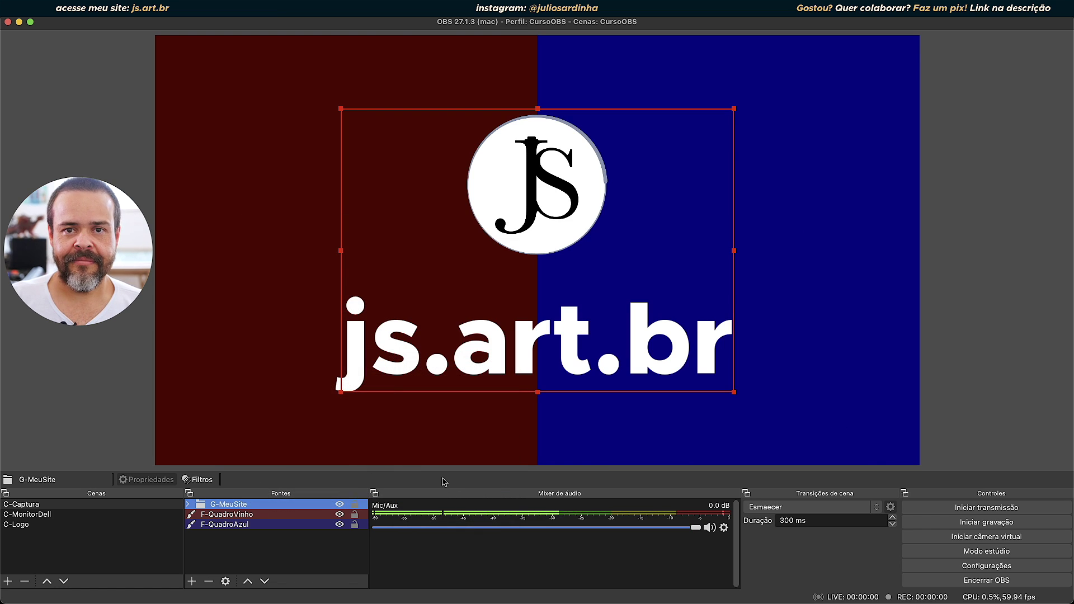
- Fit the G-MeuSite group to the screen and undo the fit
right_click(262, 507)
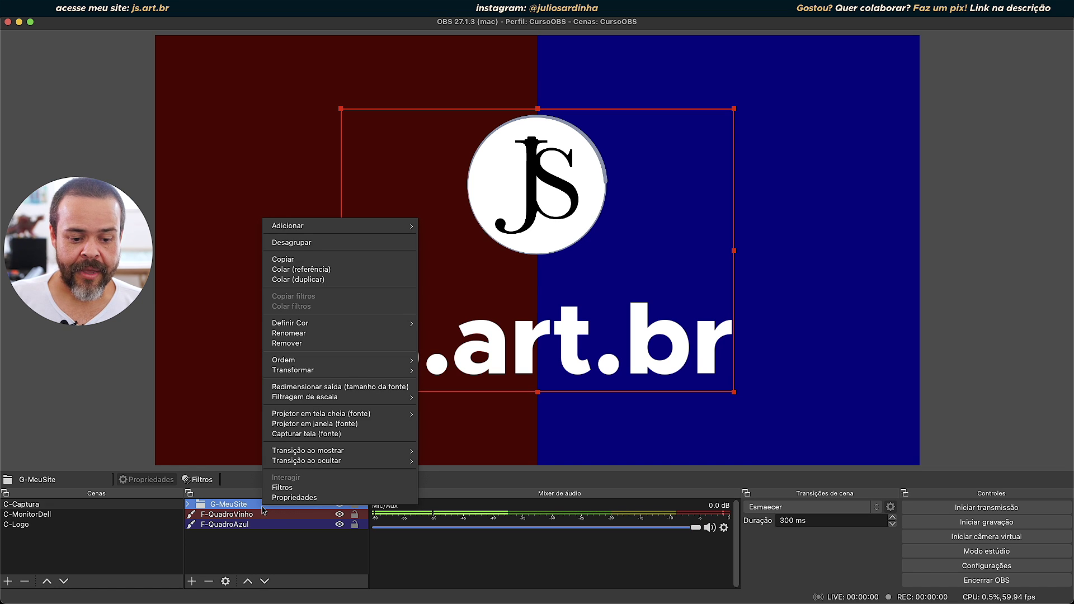
mouse_move(347, 372)
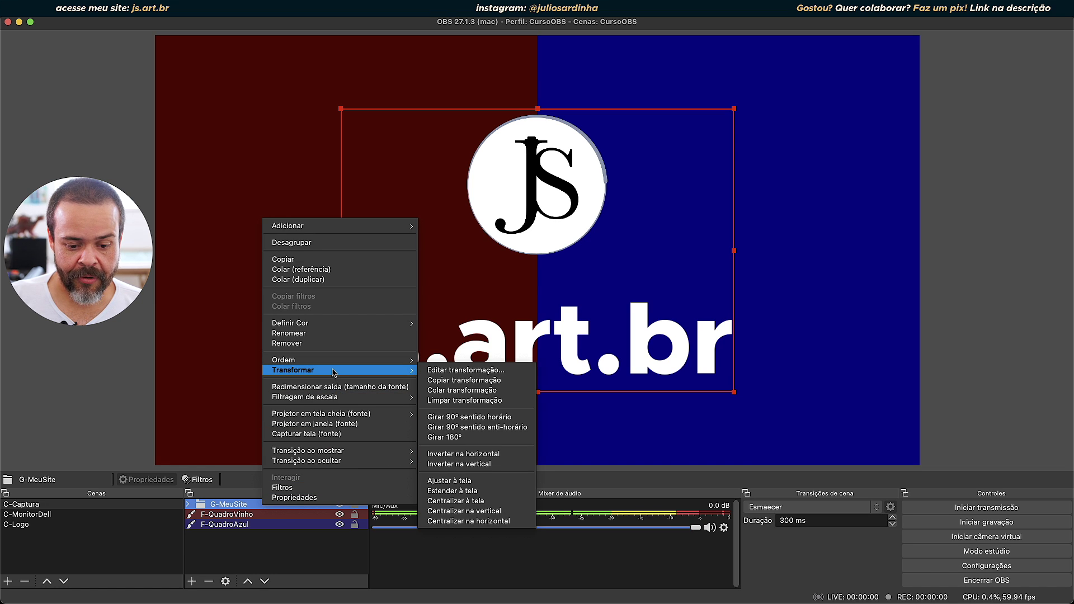
click(462, 482)
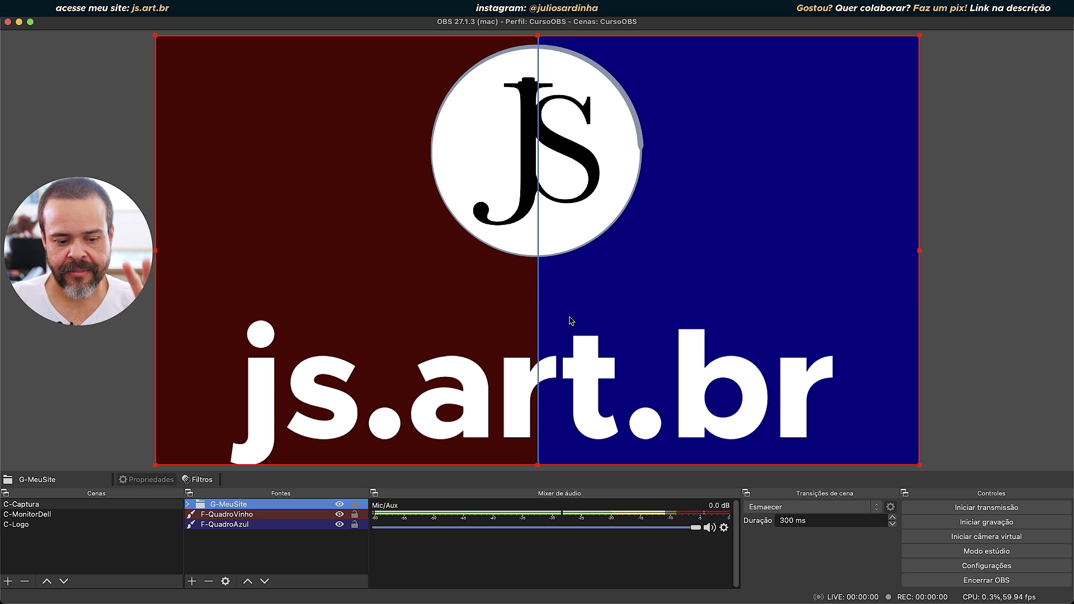
key(super+z)
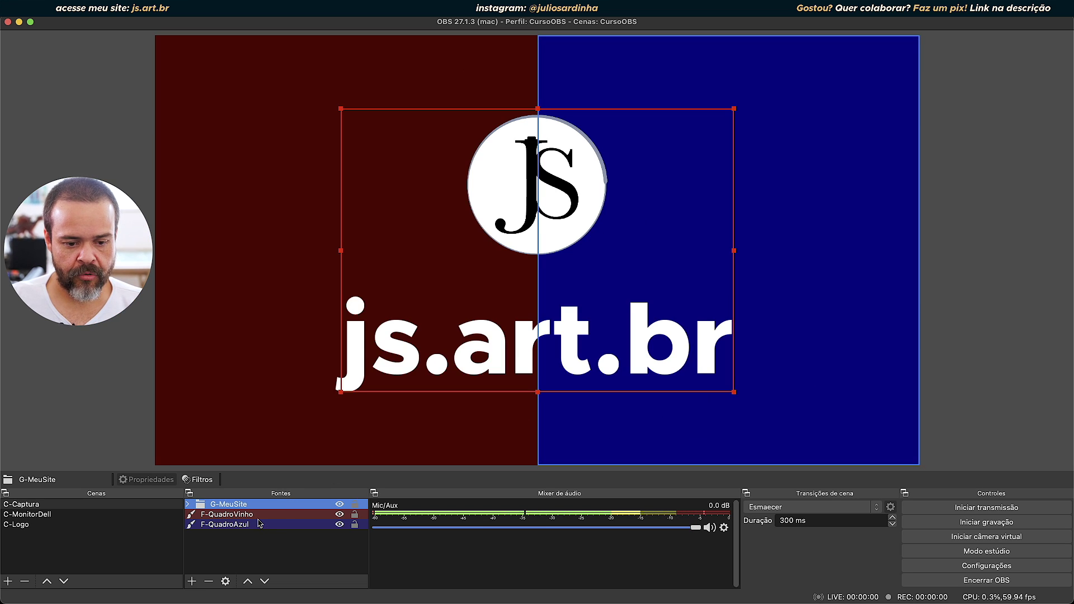
- Stretch the G-MeuSite group to the screen and undo the stretch
right_click(241, 504)
mouse_move(313, 369)
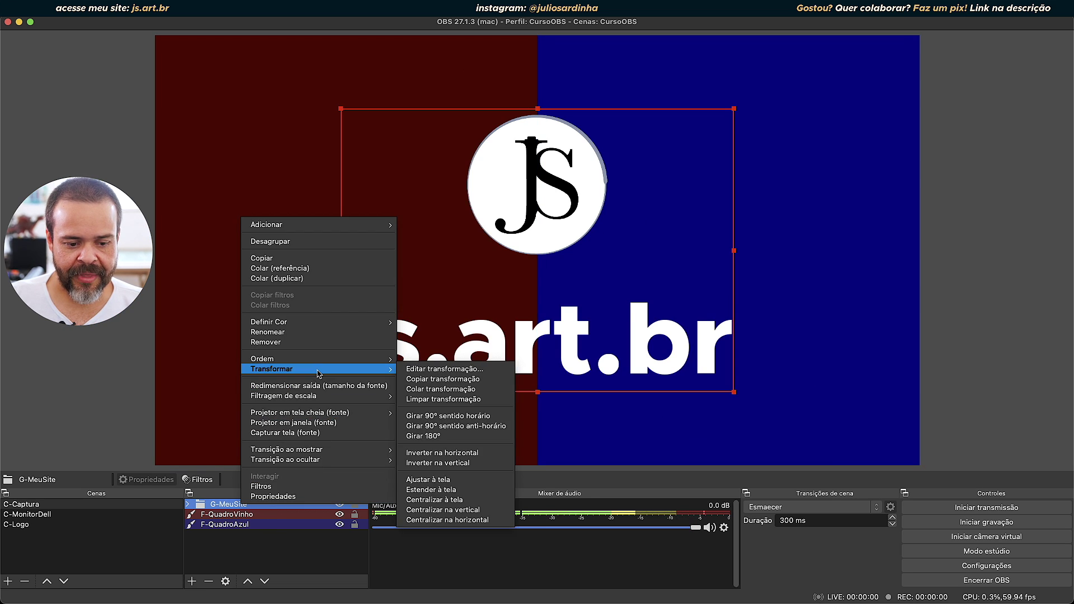
click(433, 490)
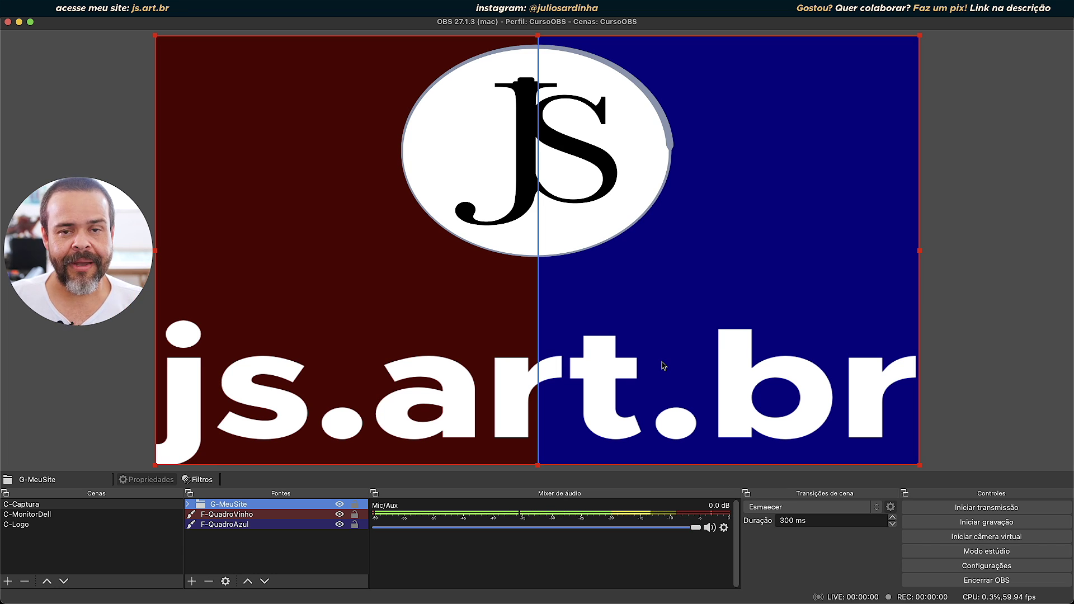
key(super+z)
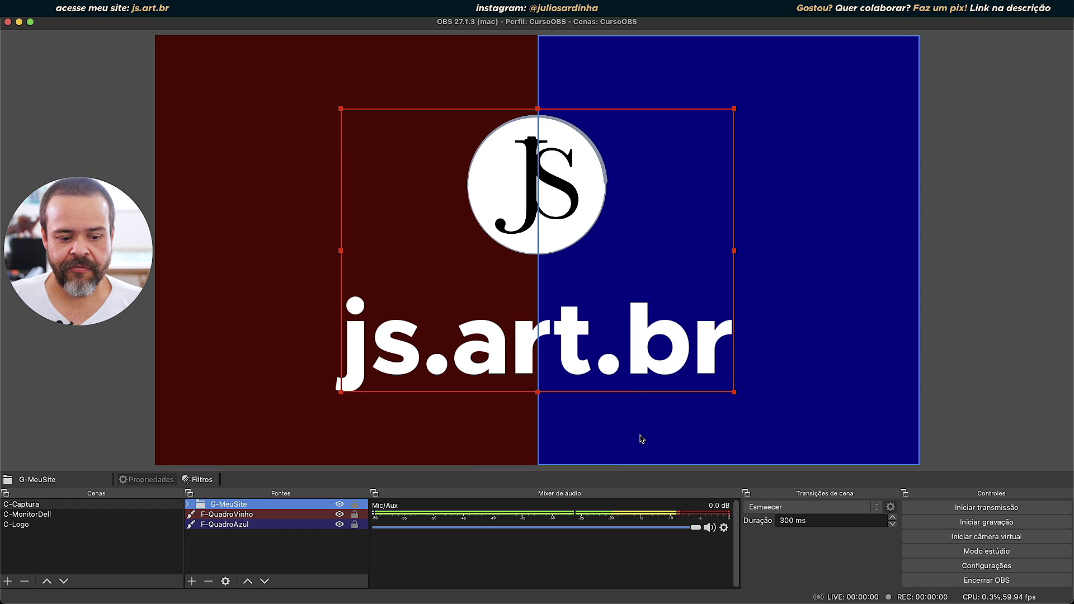
- Stretch the F-QuadroVinho source to the screen and narrow it back to the canvas's left half
click(261, 274)
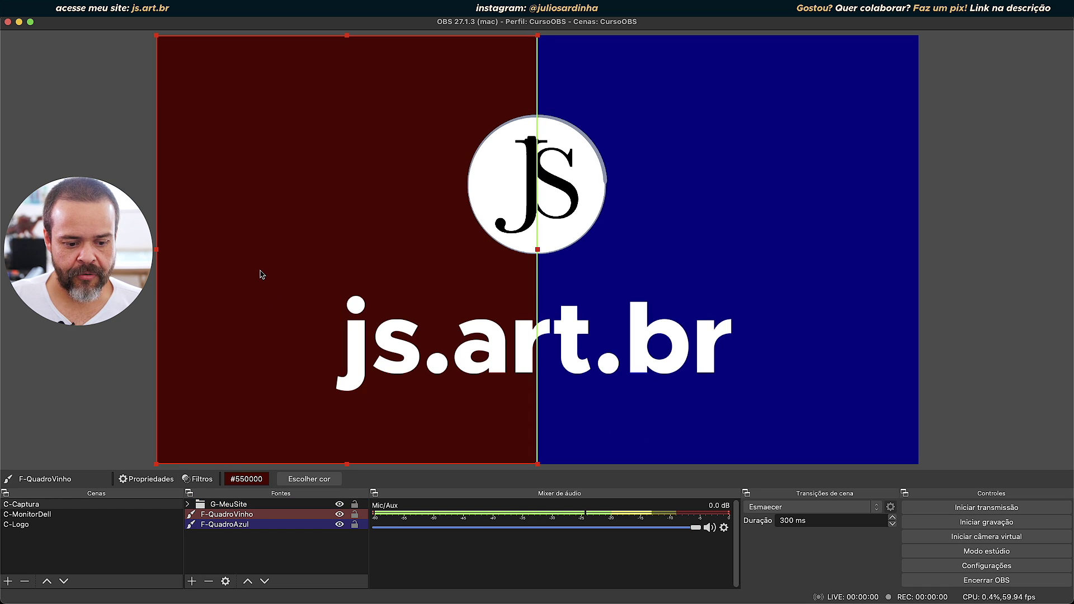
right_click(251, 514)
mouse_move(330, 379)
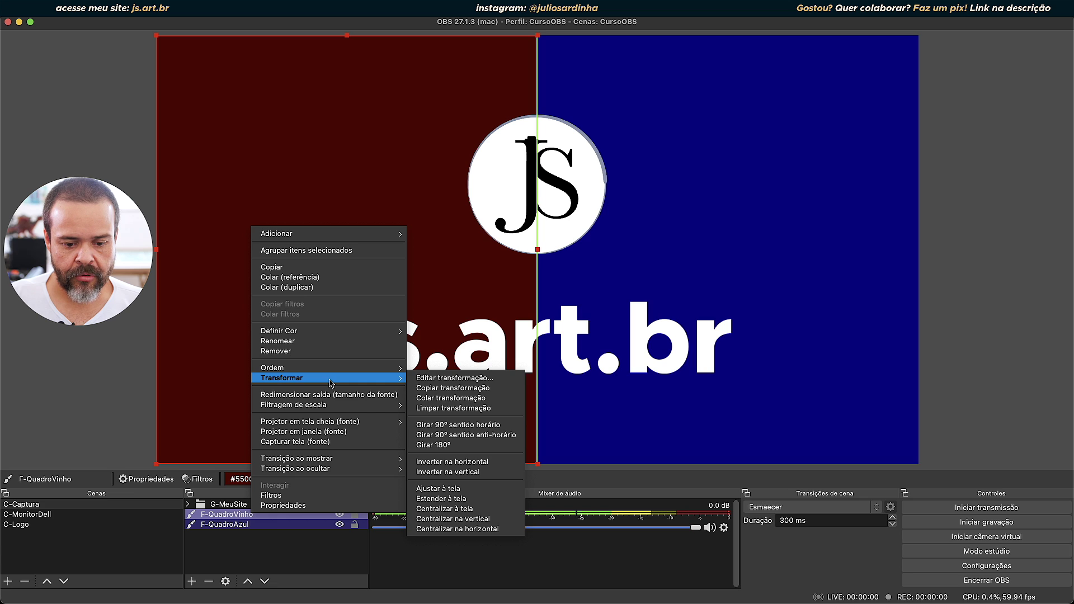
click(457, 499)
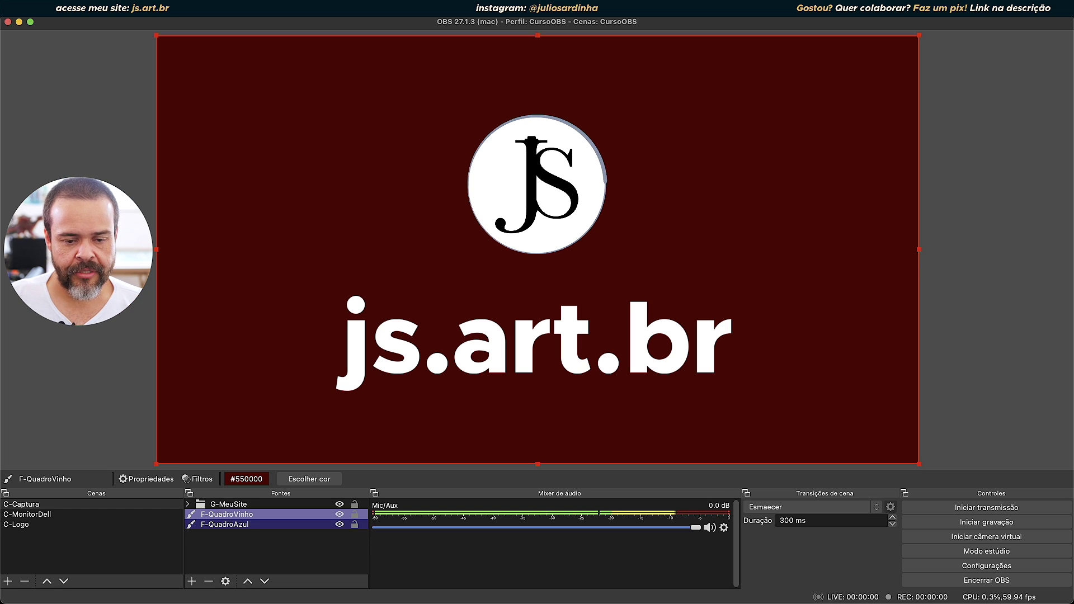
drag(919, 249, 536, 249)
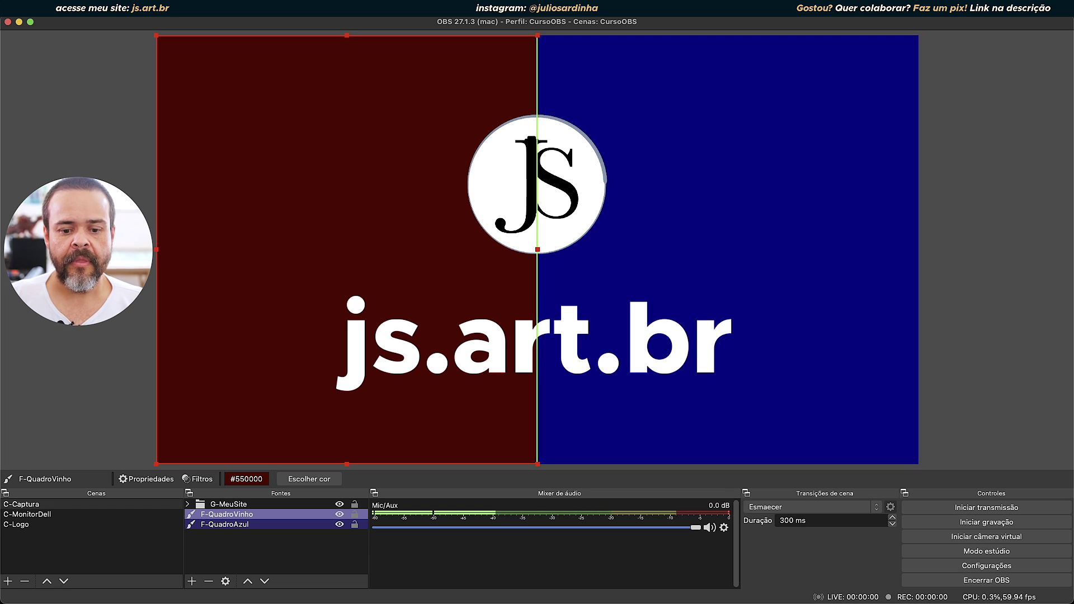
click(252, 509)
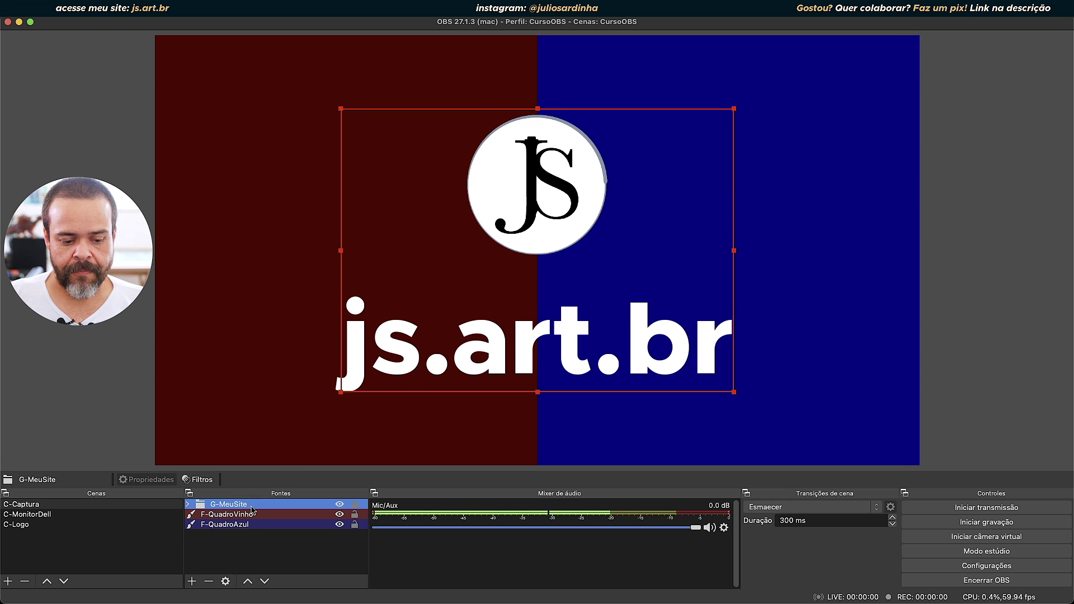
right_click(251, 509)
mouse_move(355, 370)
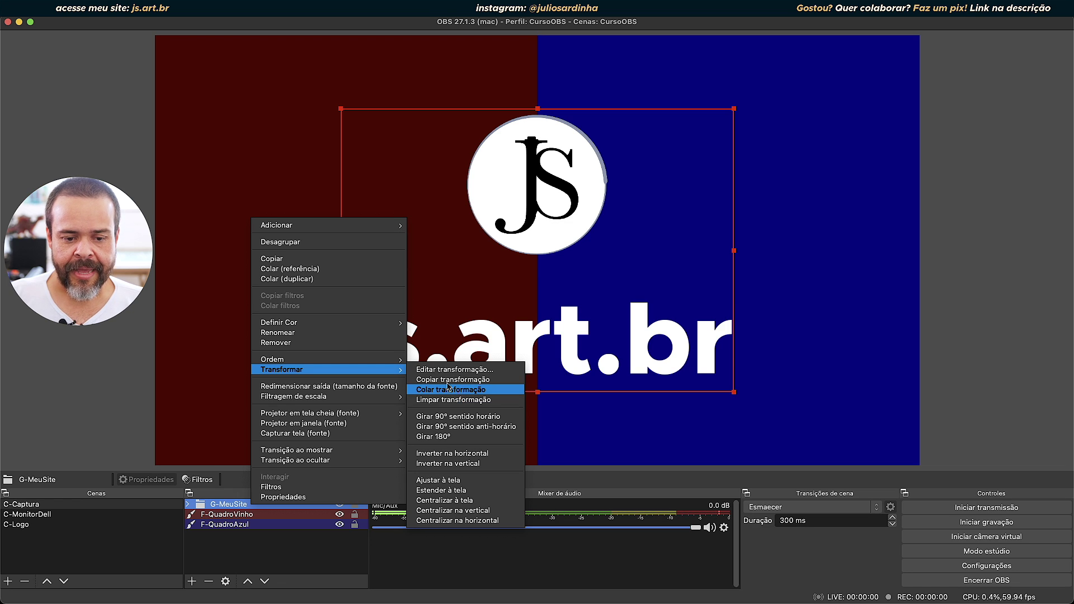
click(208, 156)
- Copy the transform of the F-QuadroVinho source
click(249, 179)
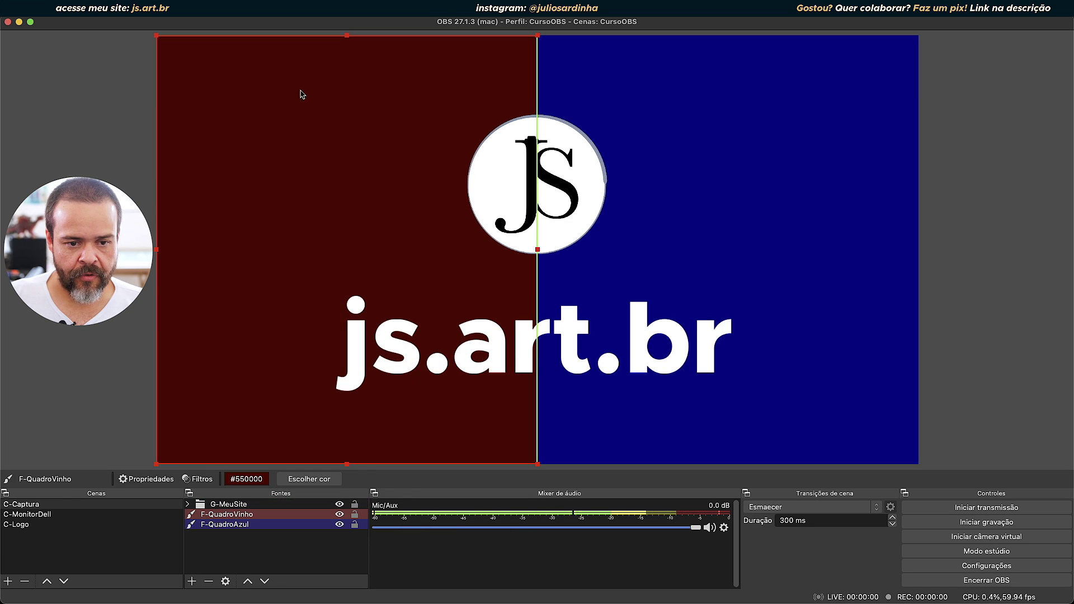
right_click(261, 514)
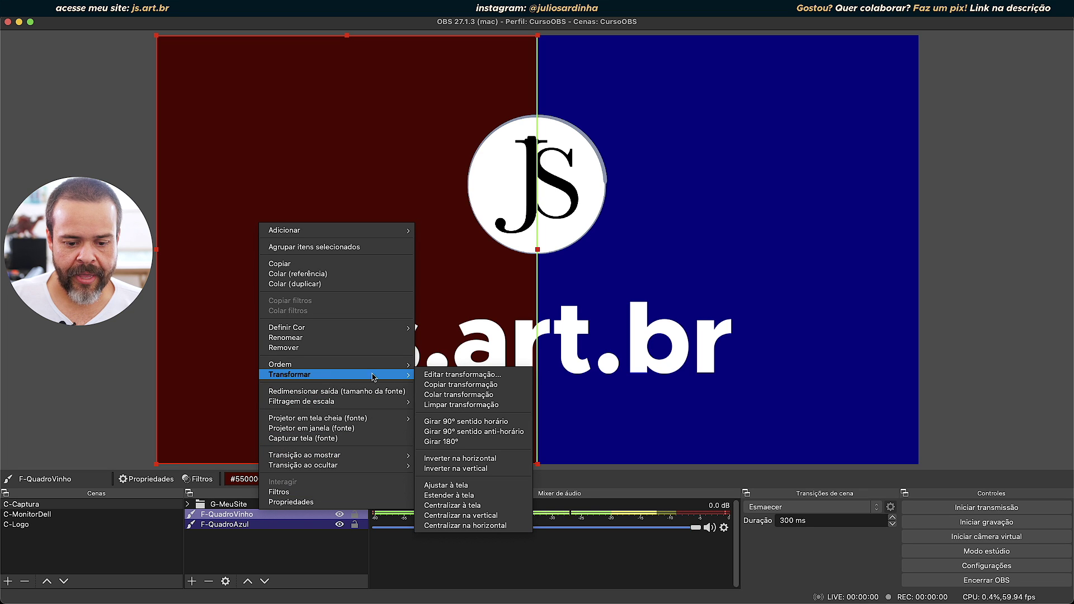
click(468, 386)
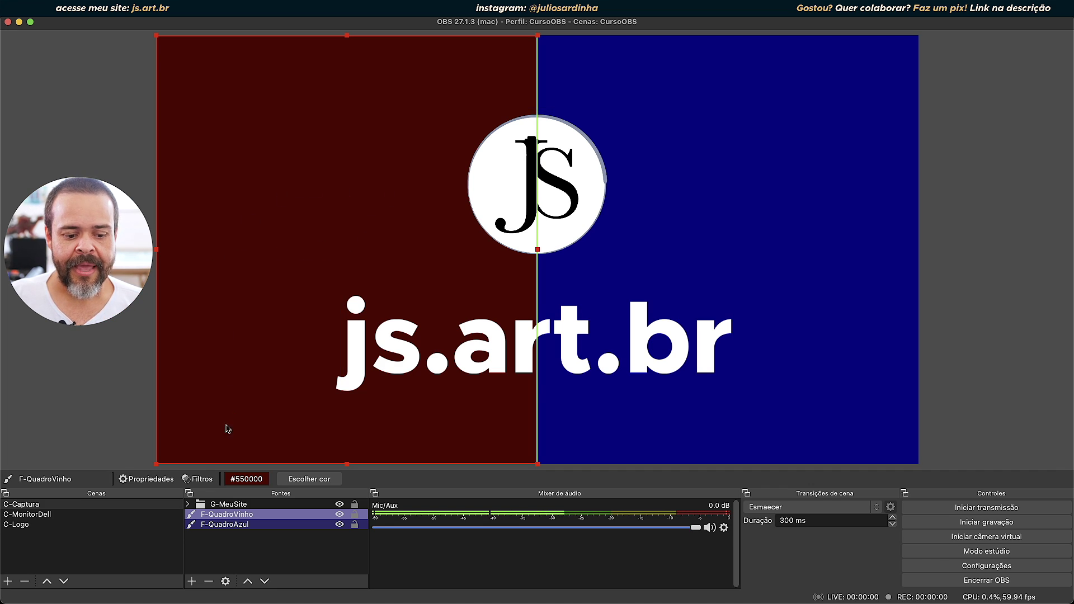
- Clear the transform of the F-QuadroVinho source
key(Up)
click(235, 112)
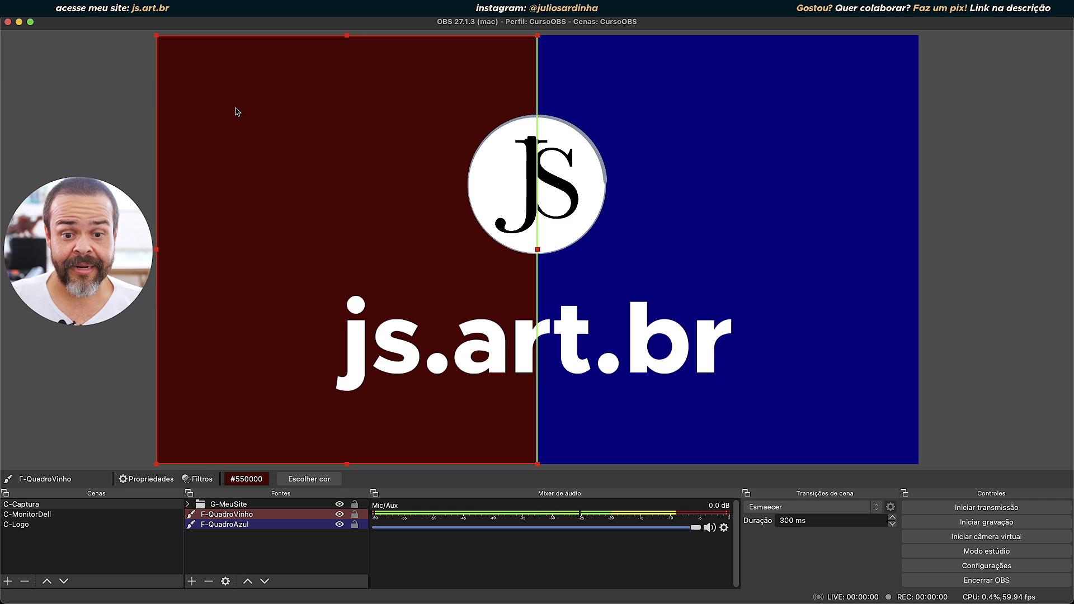
right_click(274, 115)
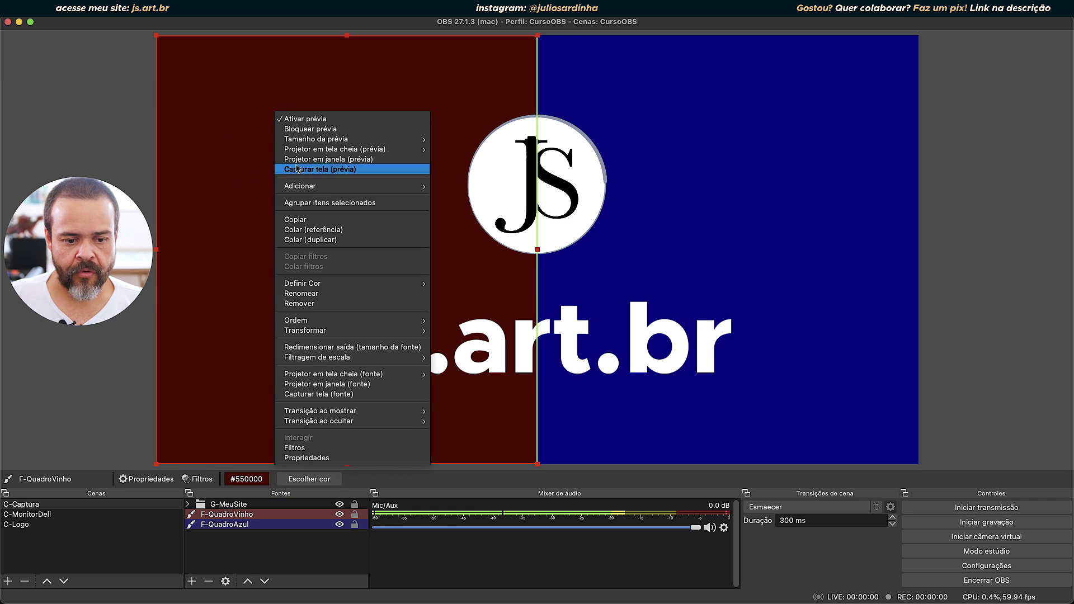
right_click(240, 514)
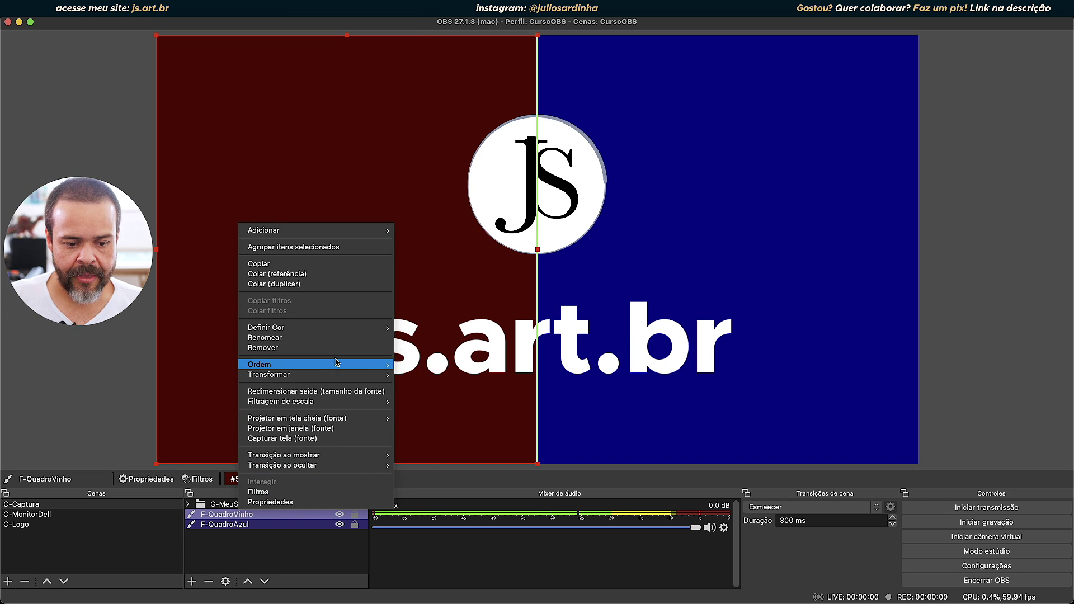
mouse_move(325, 377)
click(450, 404)
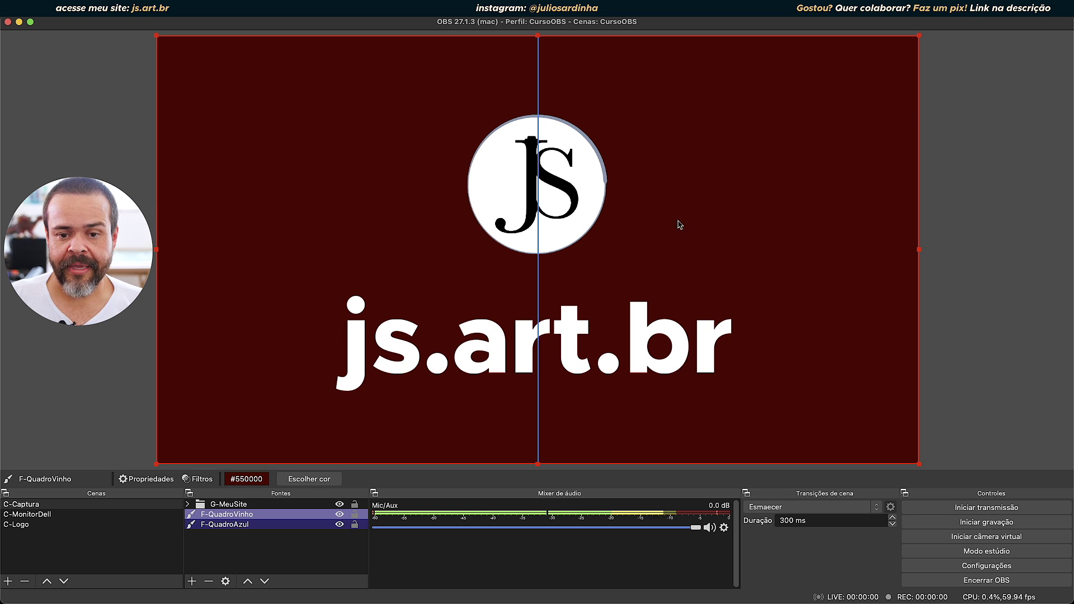
click(192, 581)
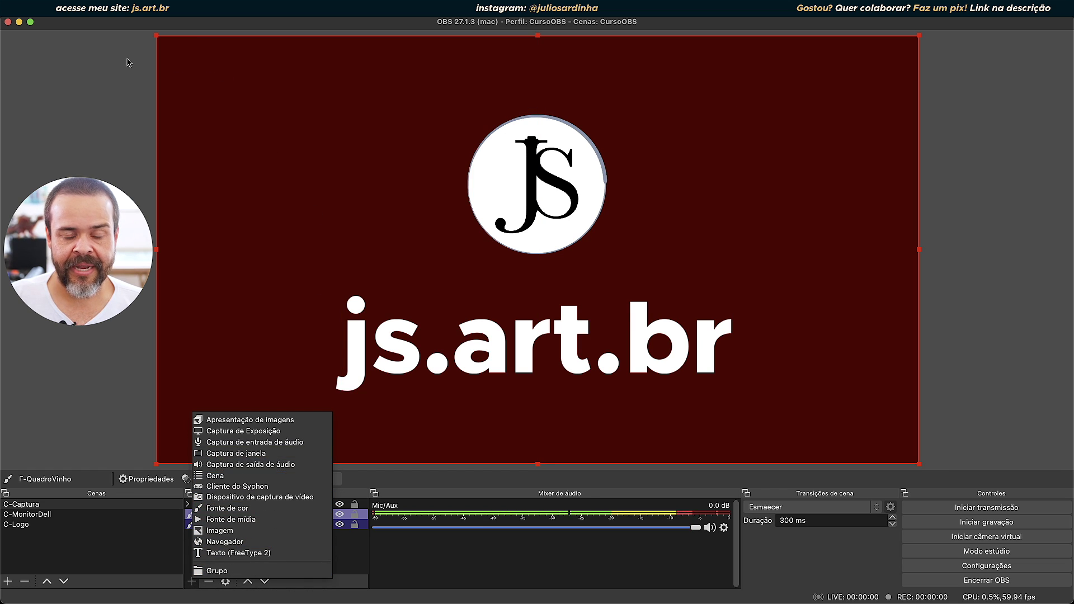
click(215, 67)
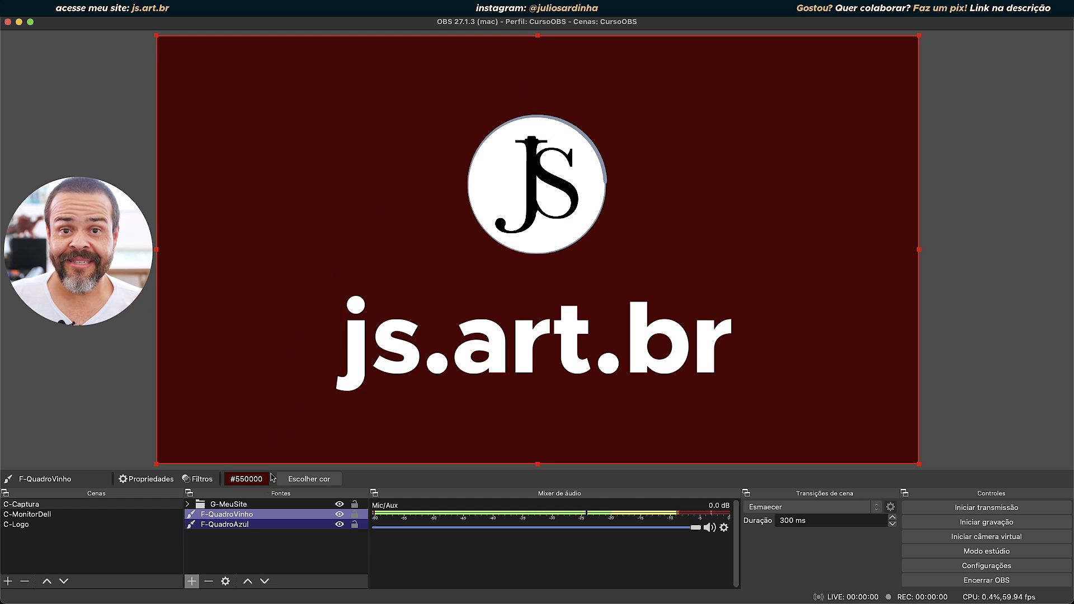
- Paste the copied transform onto the F-QuadroVinho source
right_click(236, 522)
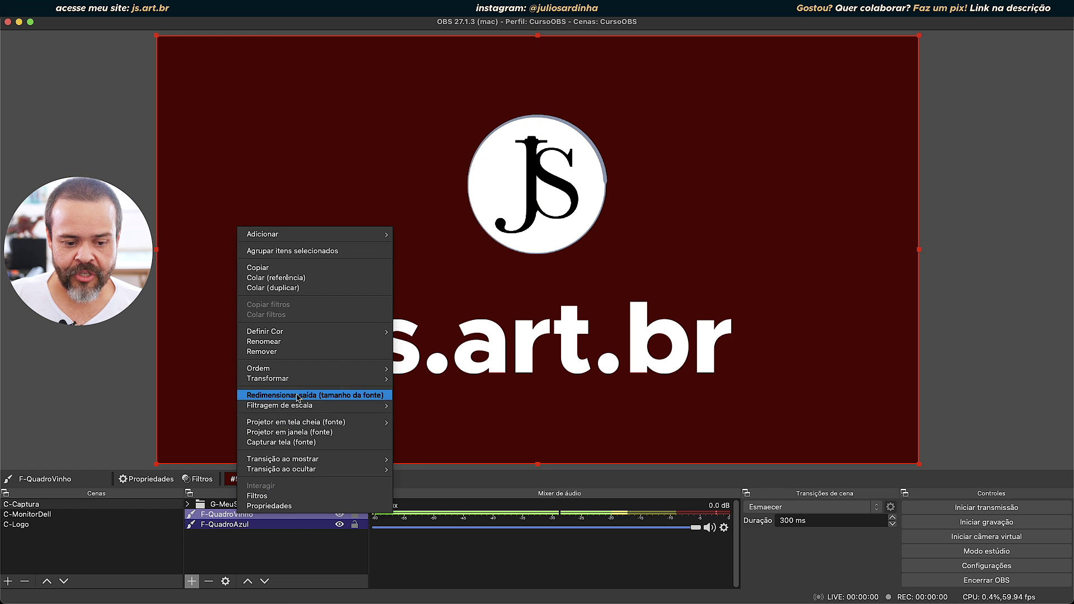
mouse_move(301, 382)
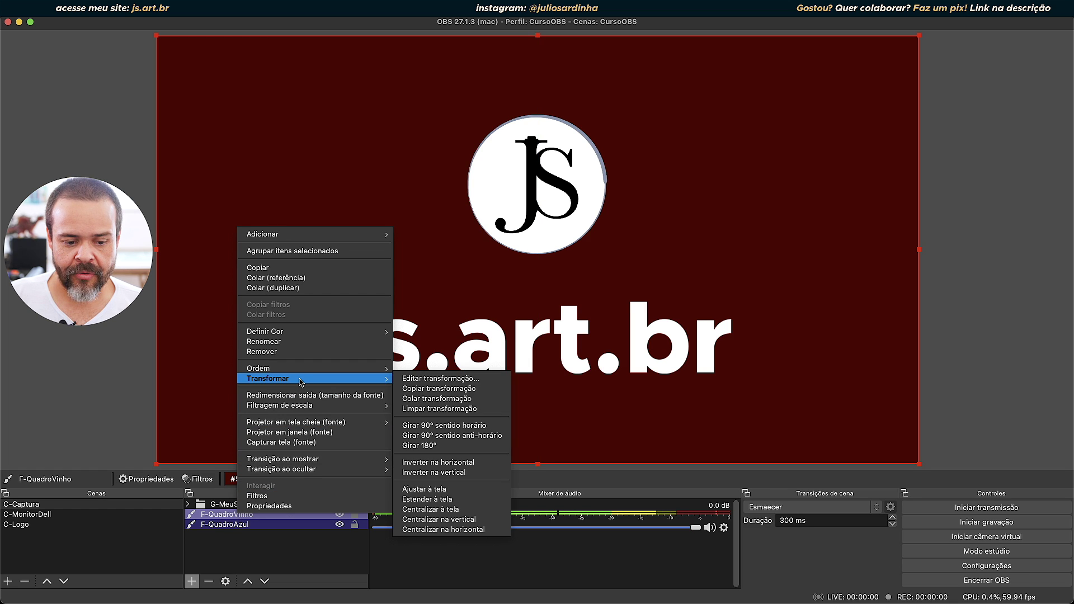
click(435, 399)
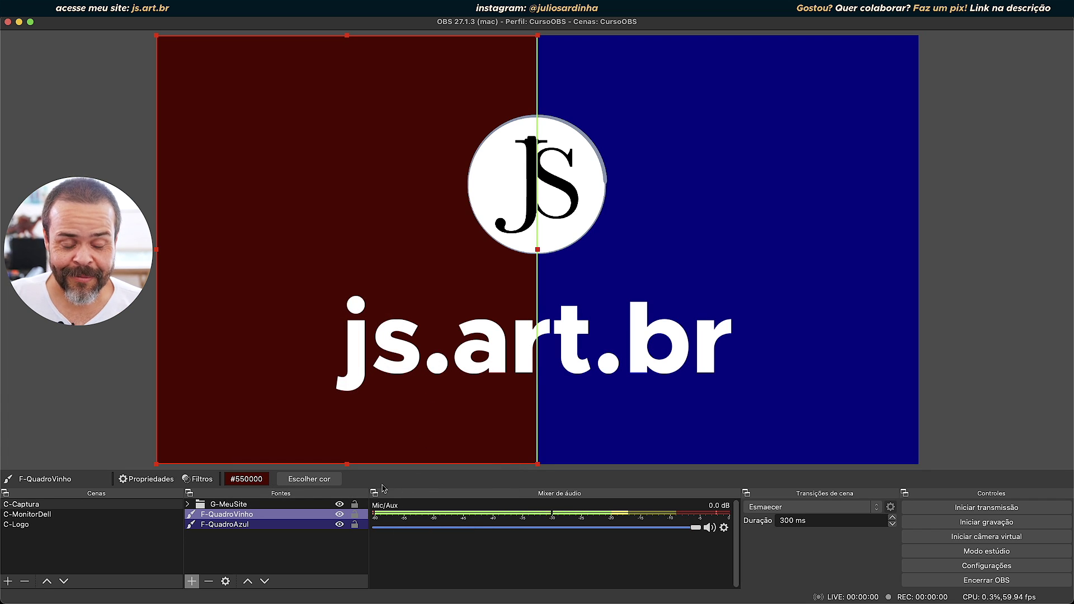
- Clear the transform of the F-QuadroVinho source
right_click(253, 521)
mouse_move(327, 380)
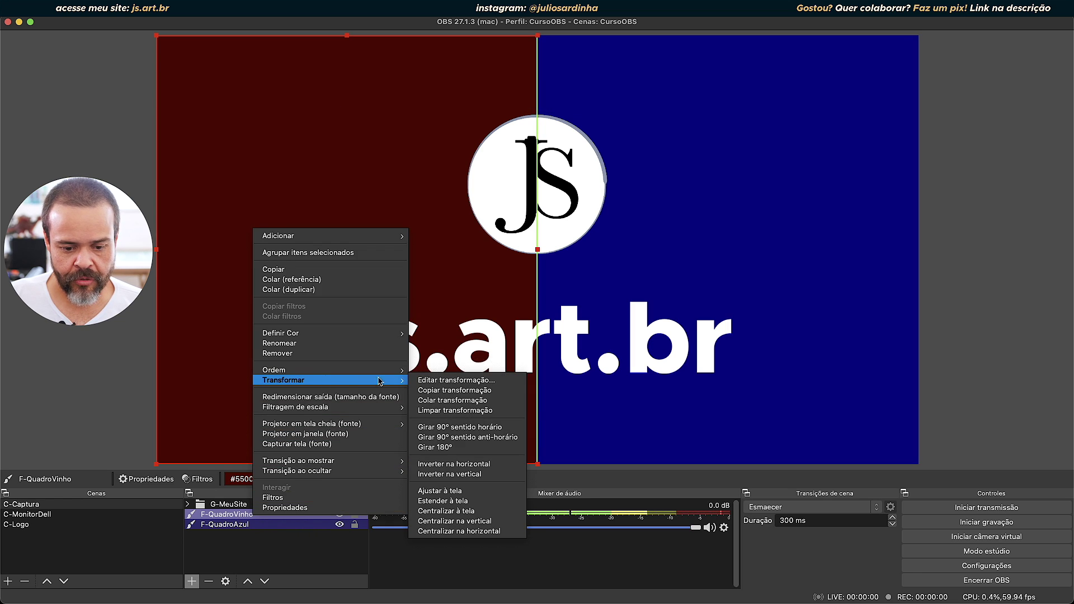
click(458, 401)
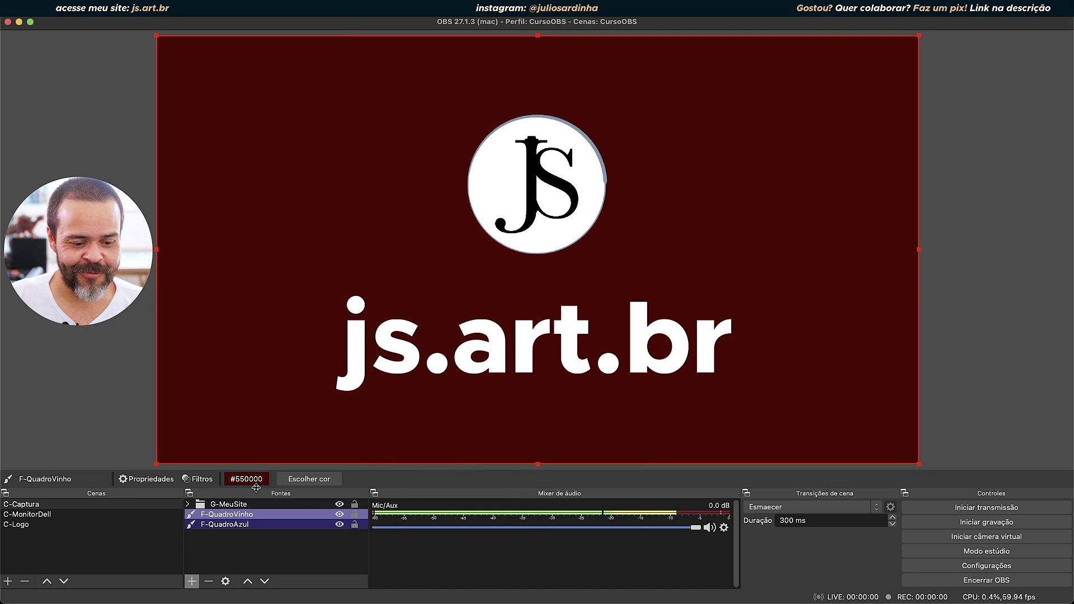
- Open the transform editor for F-QuadroVinho and examine its position, rotation, size, alignment, bounding box and crop settings
right_click(227, 520)
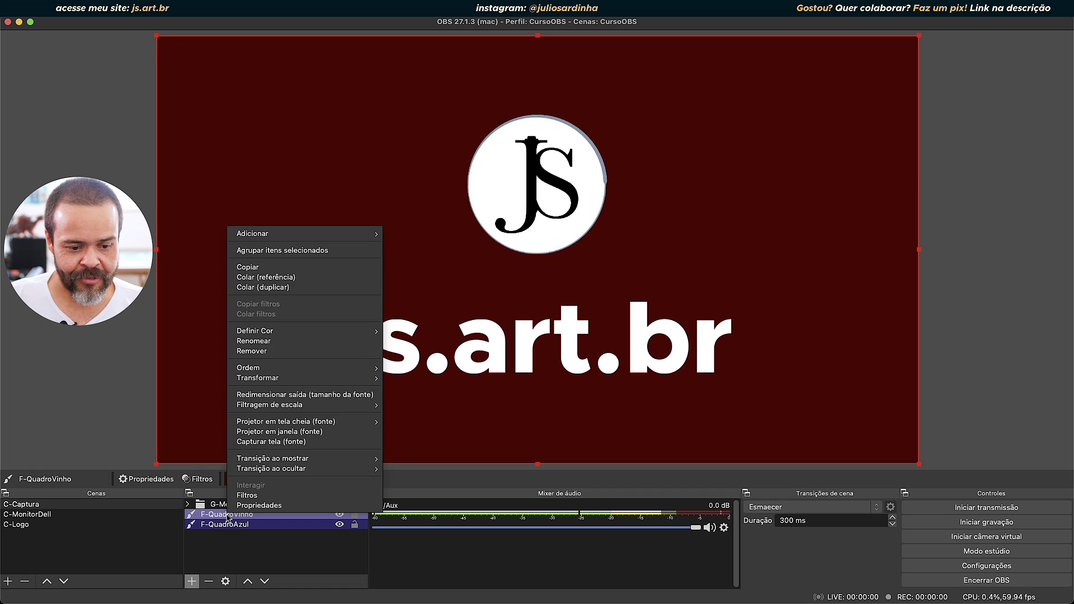
mouse_move(308, 378)
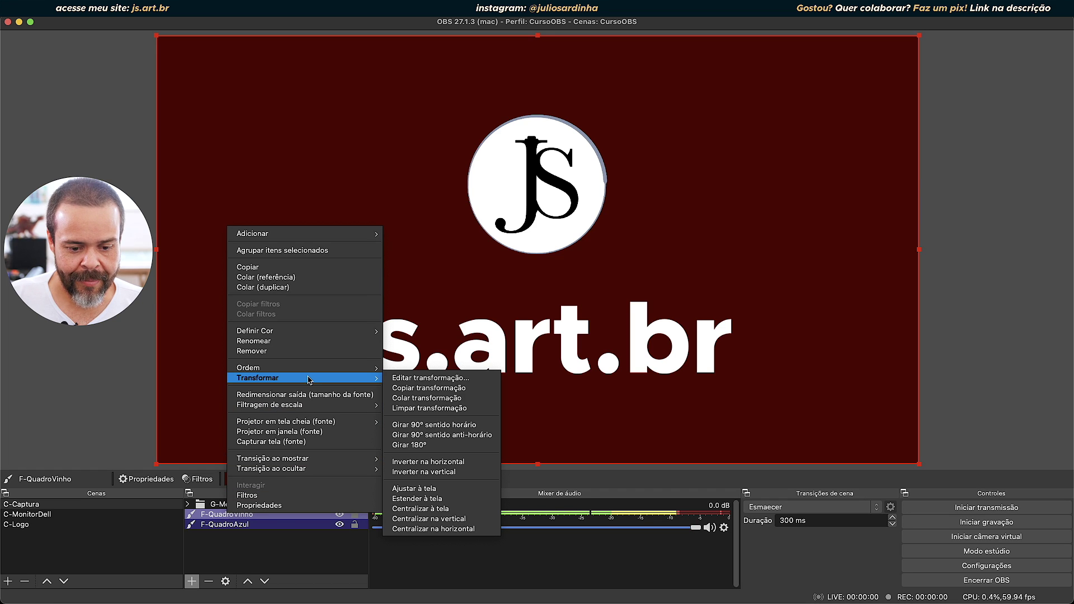
click(448, 379)
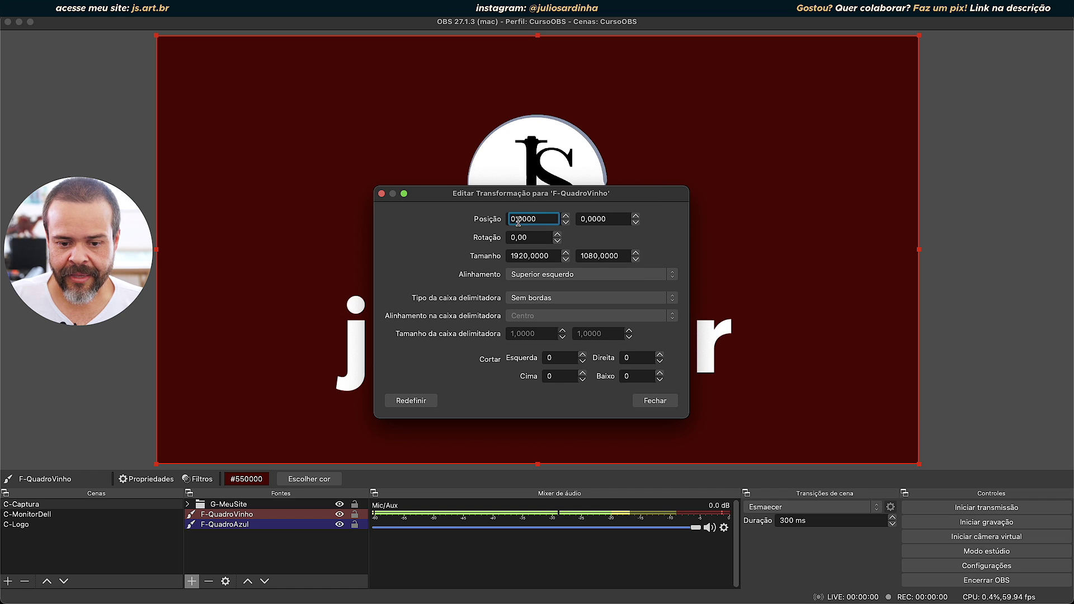
click(624, 219)
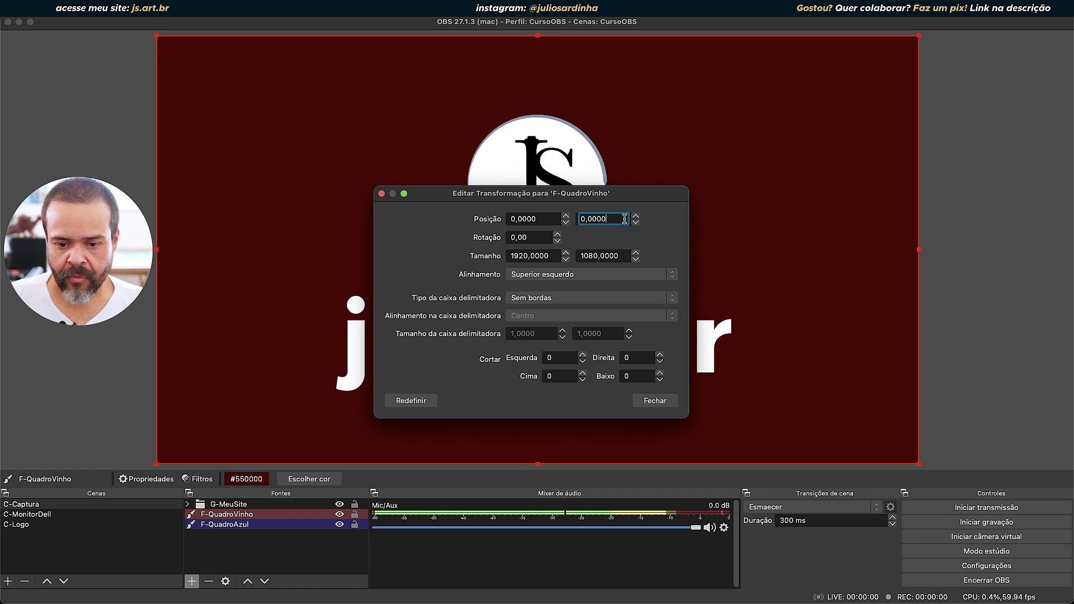
click(552, 218)
click(613, 219)
click(538, 236)
click(543, 256)
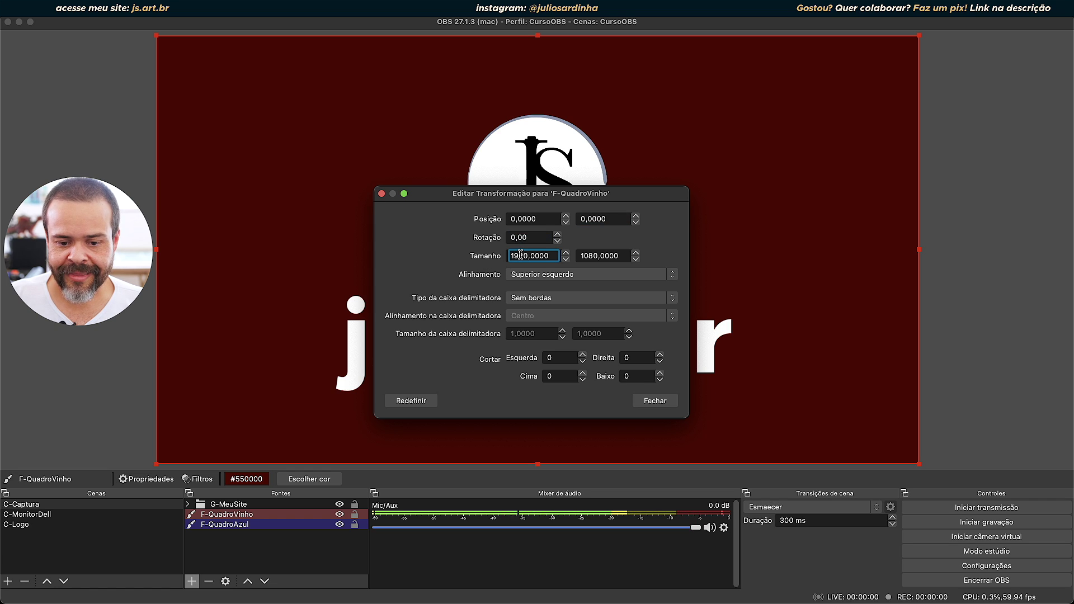
click(596, 256)
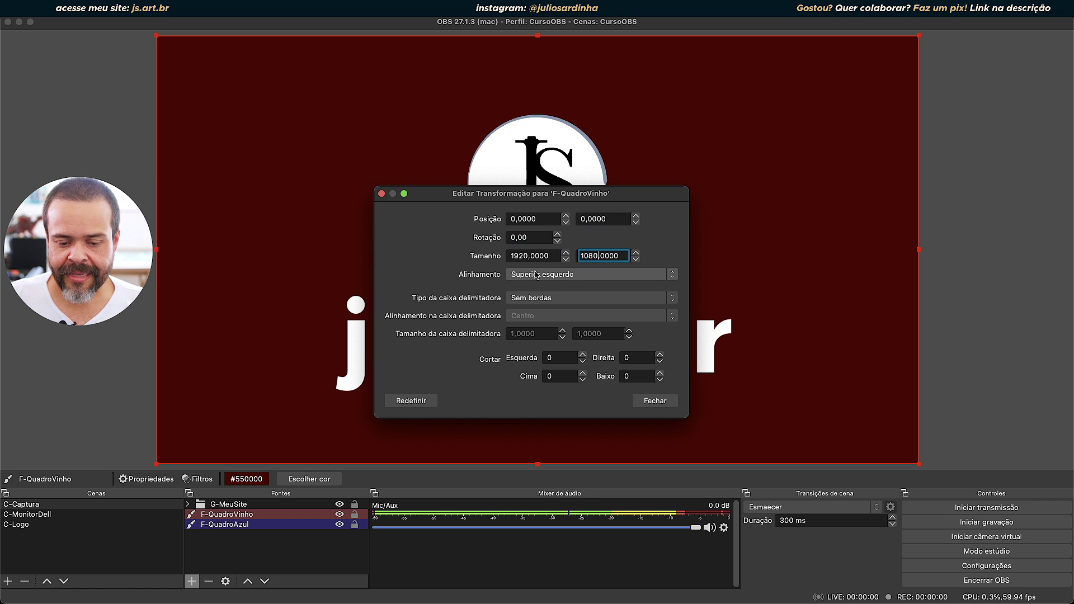
click(597, 275)
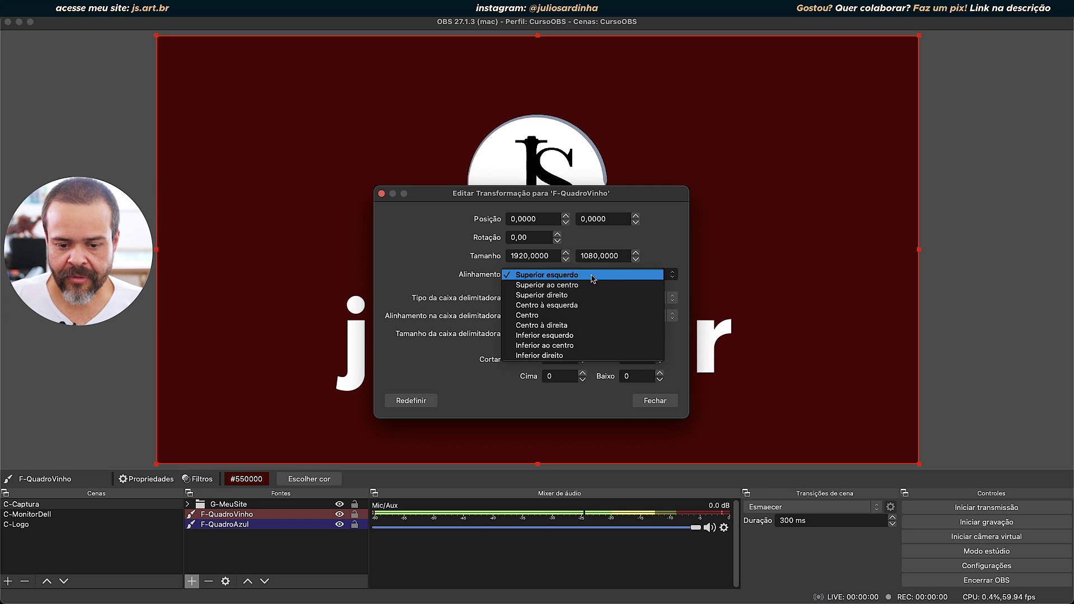
click(444, 244)
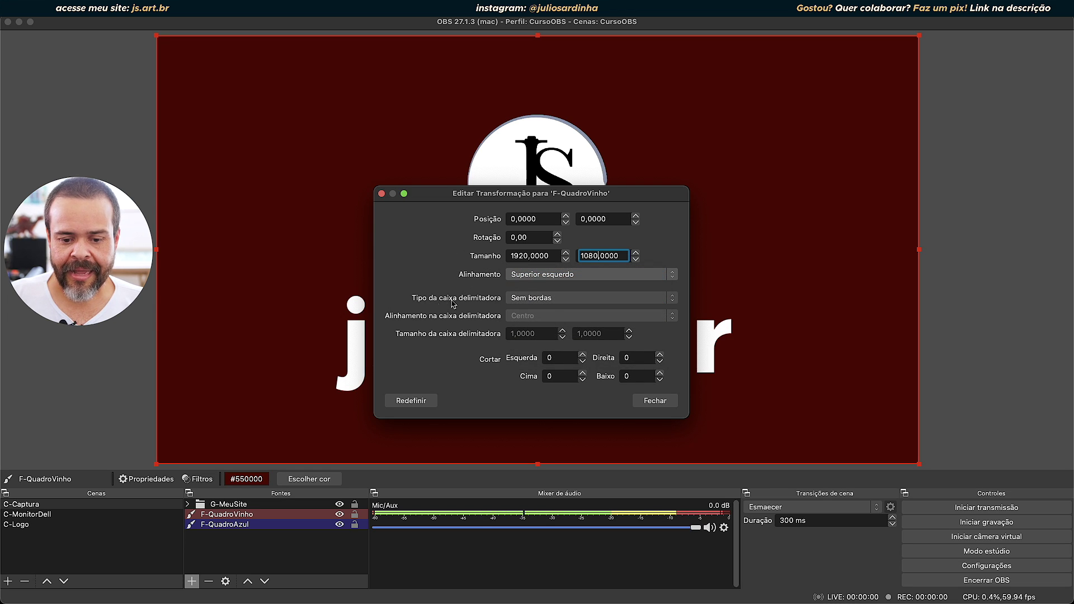
click(556, 299)
click(444, 284)
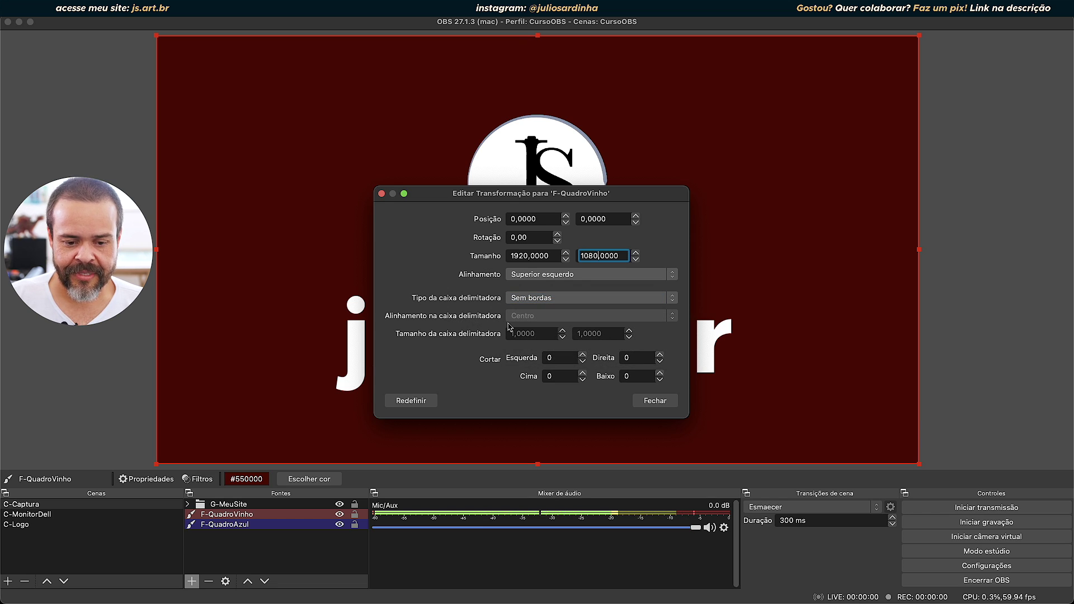
click(629, 357)
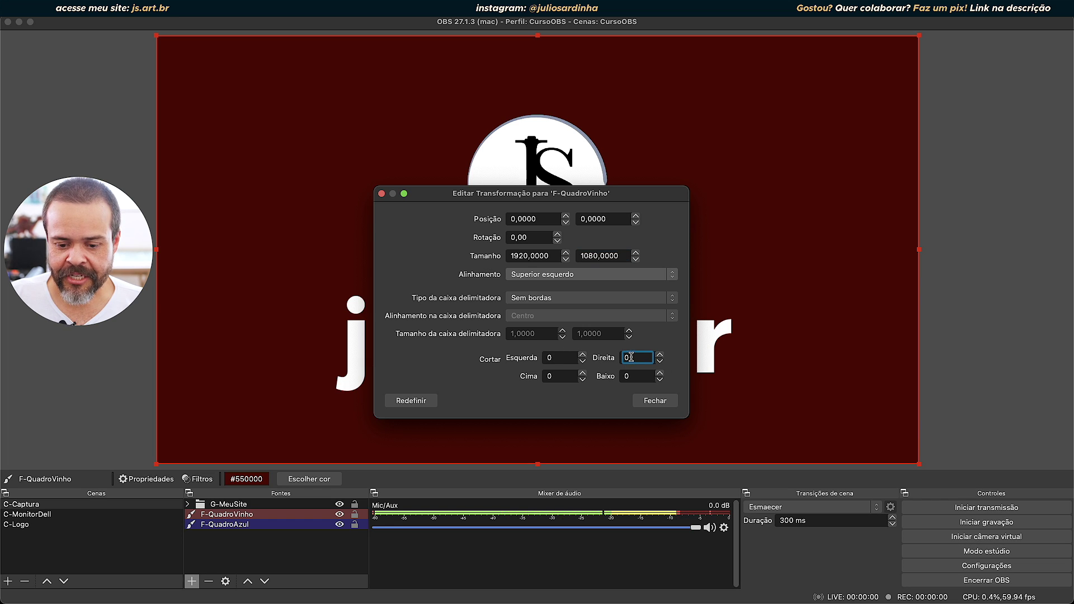
- Set the right crop of the F-QuadroVinho source to 960
double_click(519, 256)
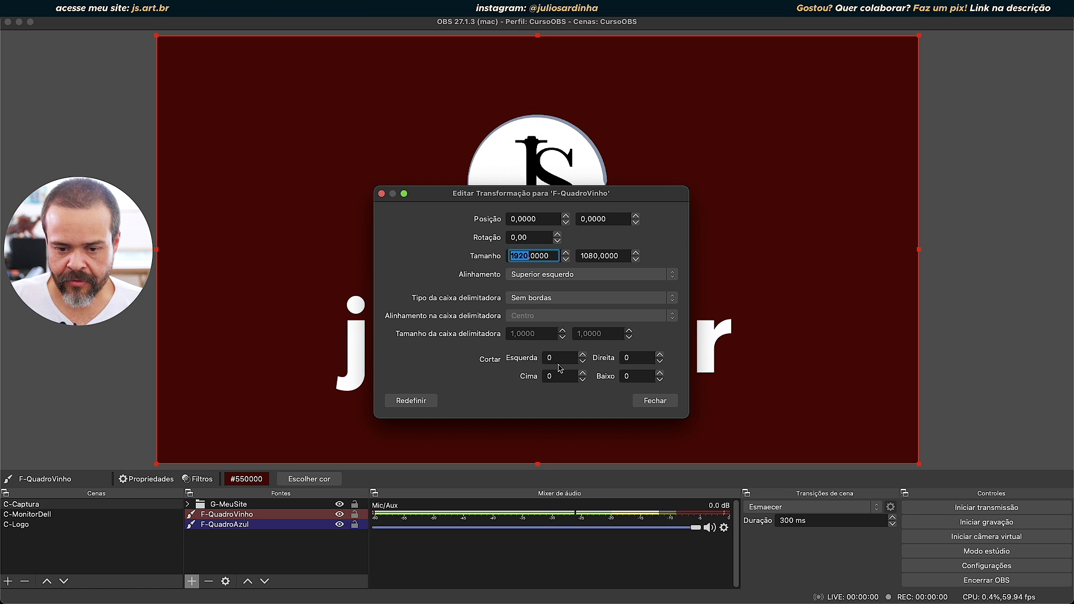
click(635, 358)
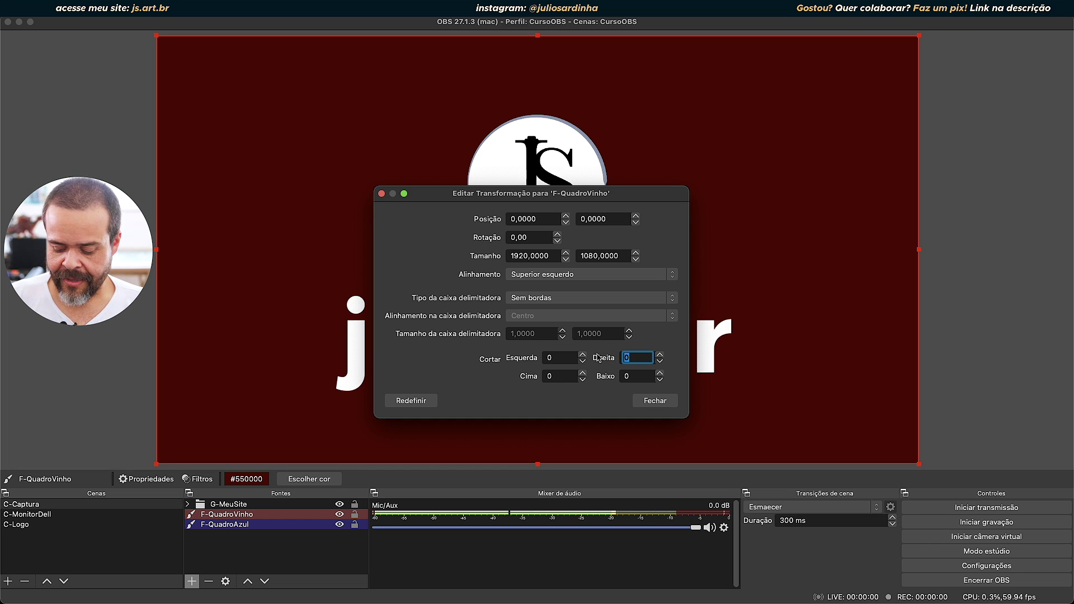
text(960)
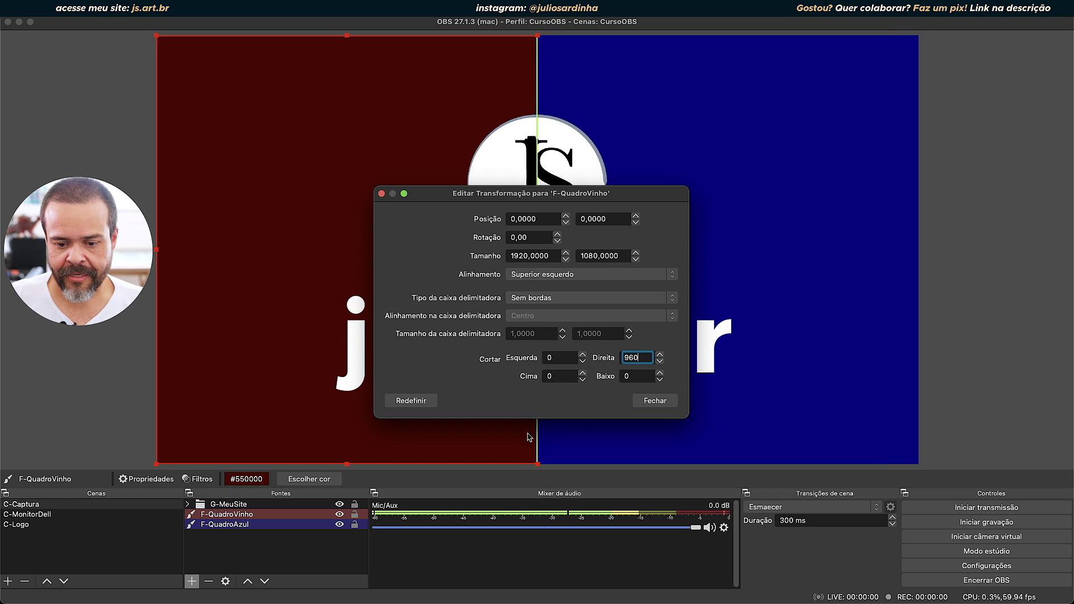
- Set the horizontal position of F-QuadroVinho to 960, return it to 0, and close the transform editor
drag(579, 197, 325, 110)
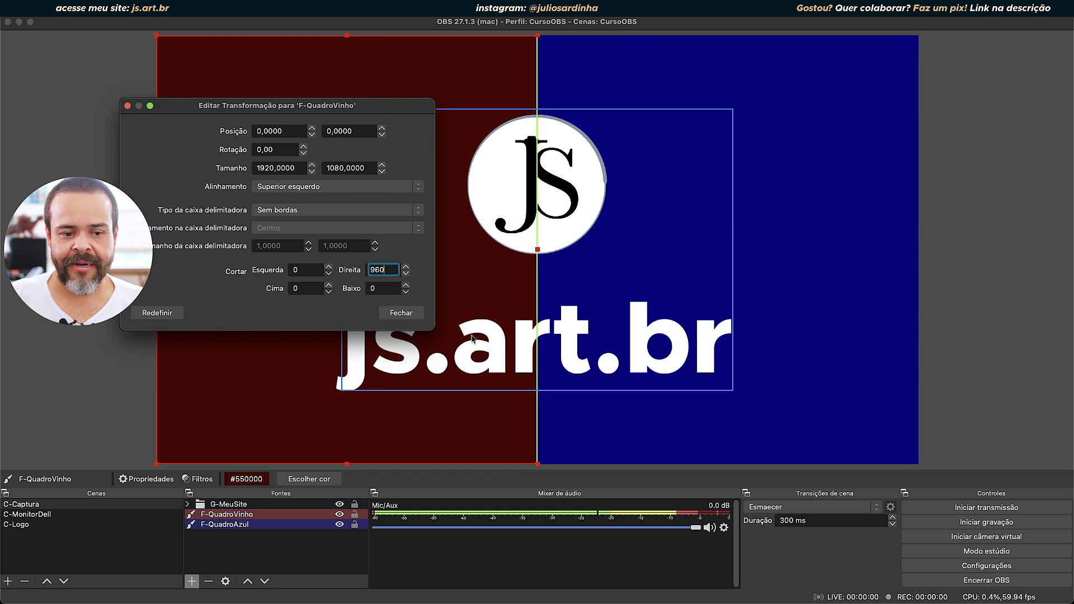
double_click(285, 132)
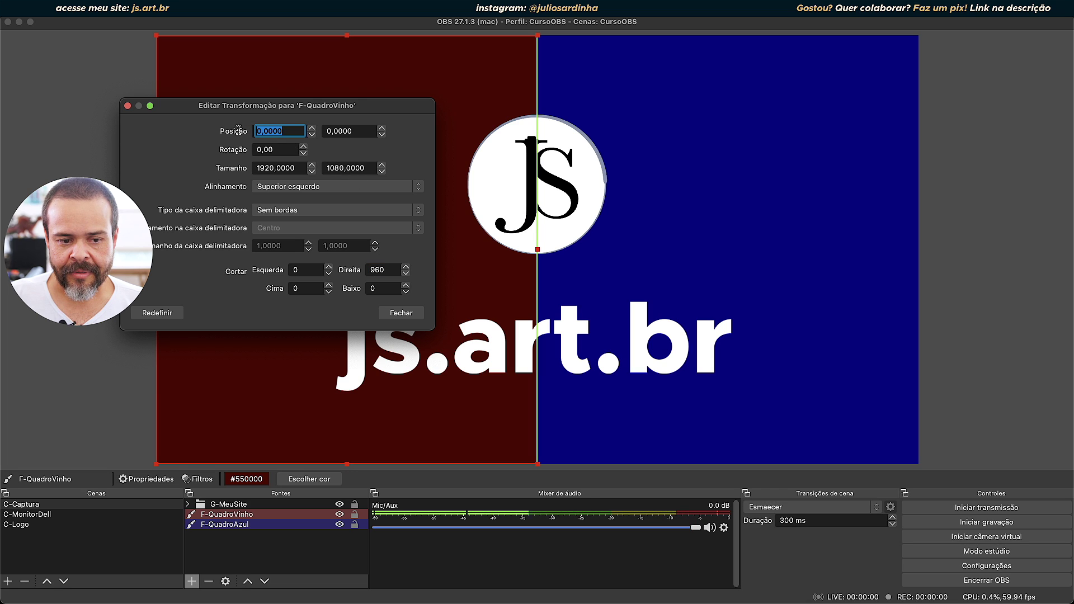
text(960)
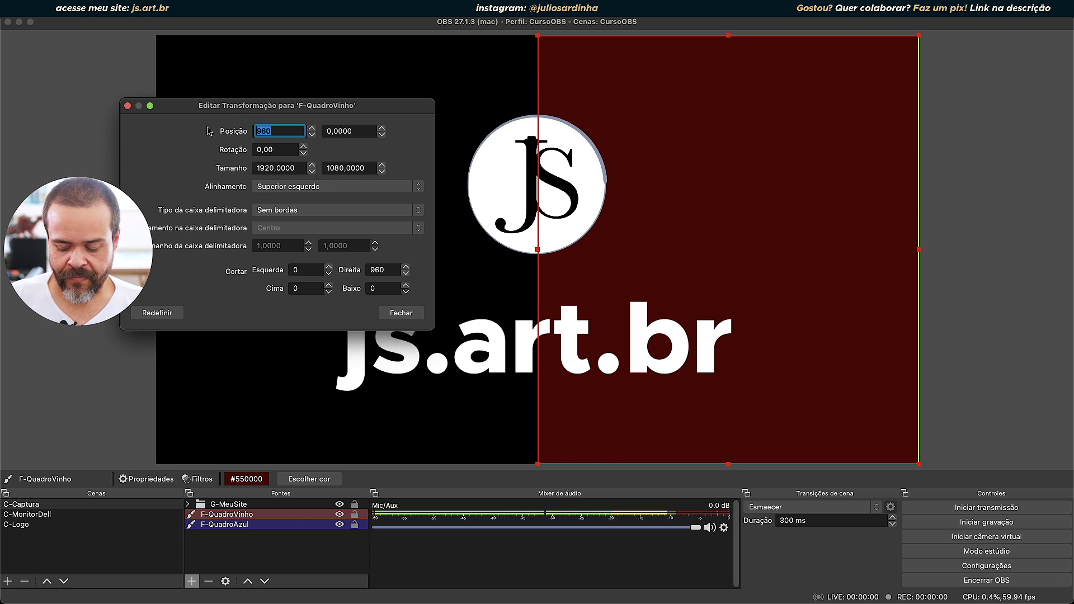
text(0)
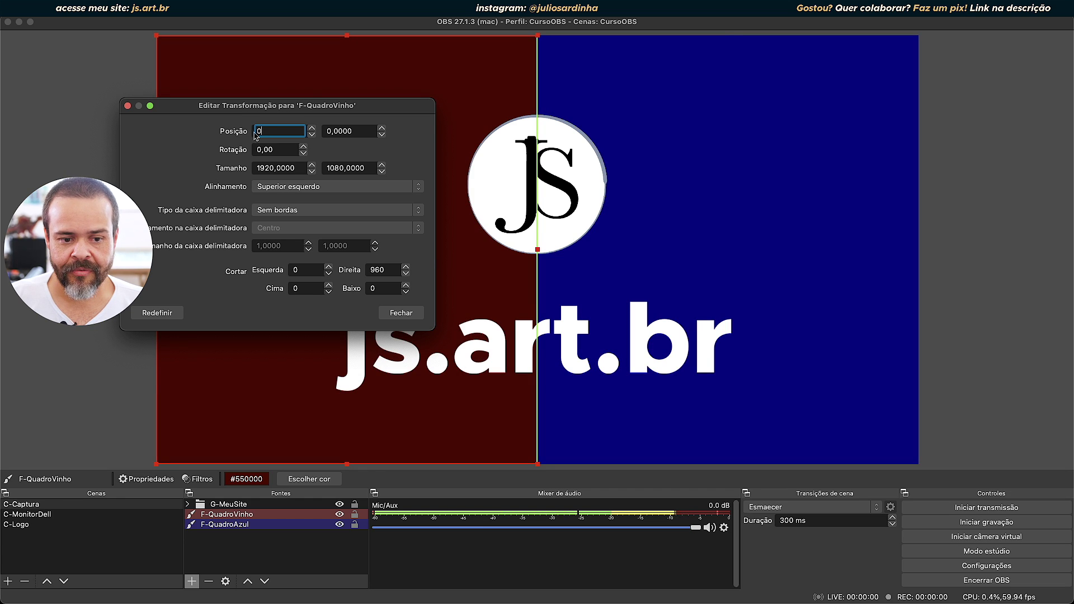
click(363, 129)
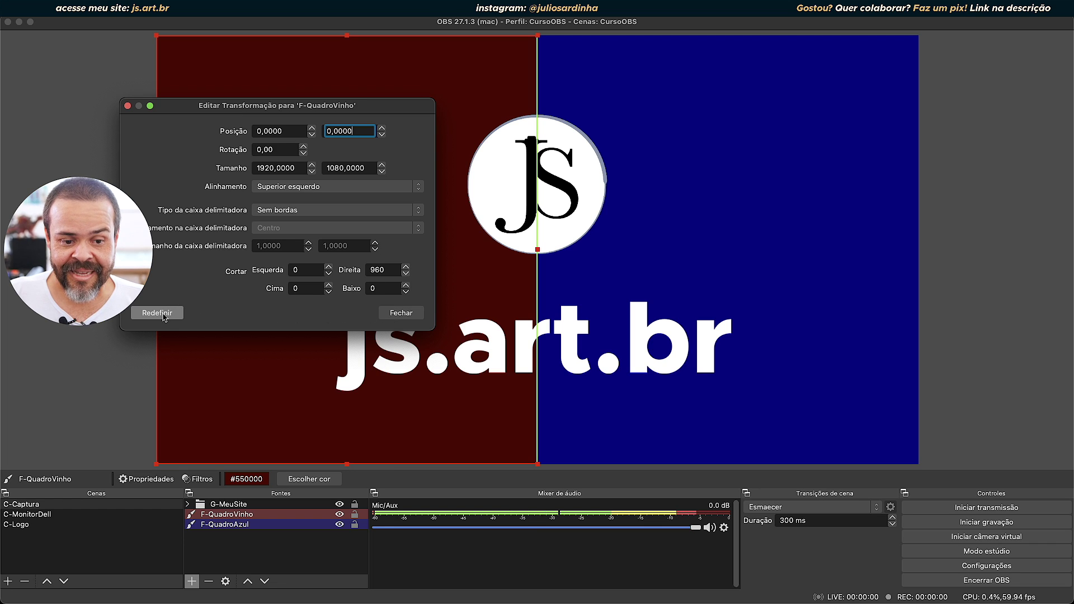
click(401, 312)
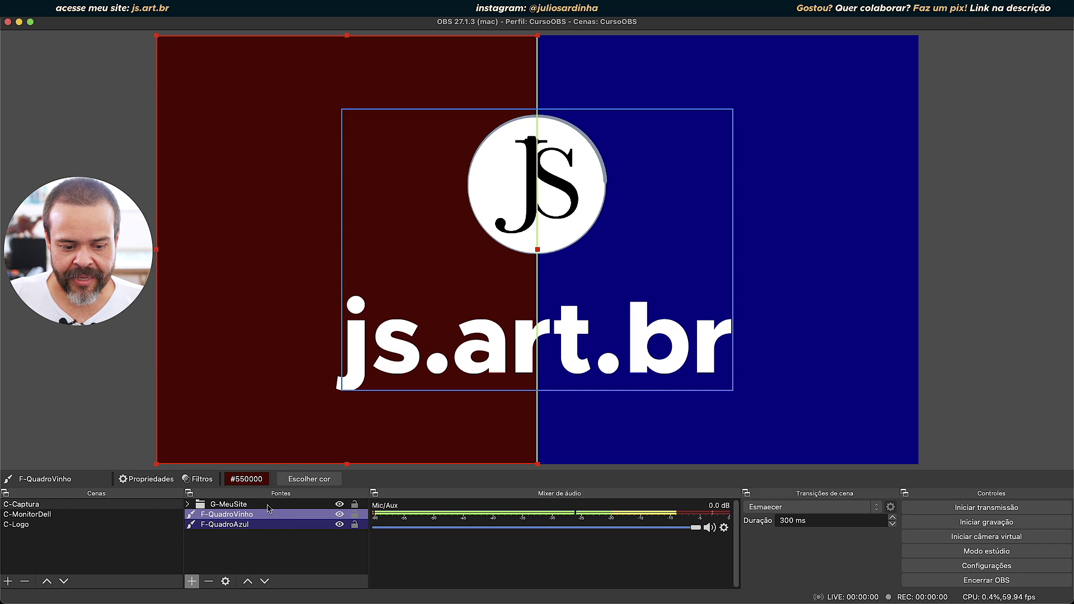
- Clear the transform of F-QuadroVinho to remove its crop
right_click(250, 515)
mouse_move(332, 379)
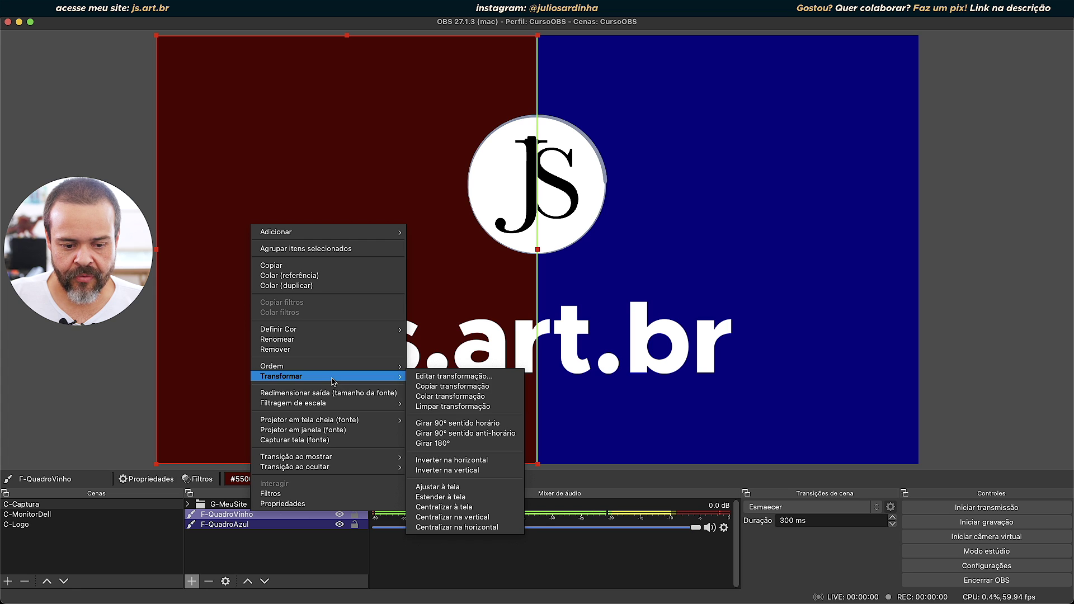
click(459, 407)
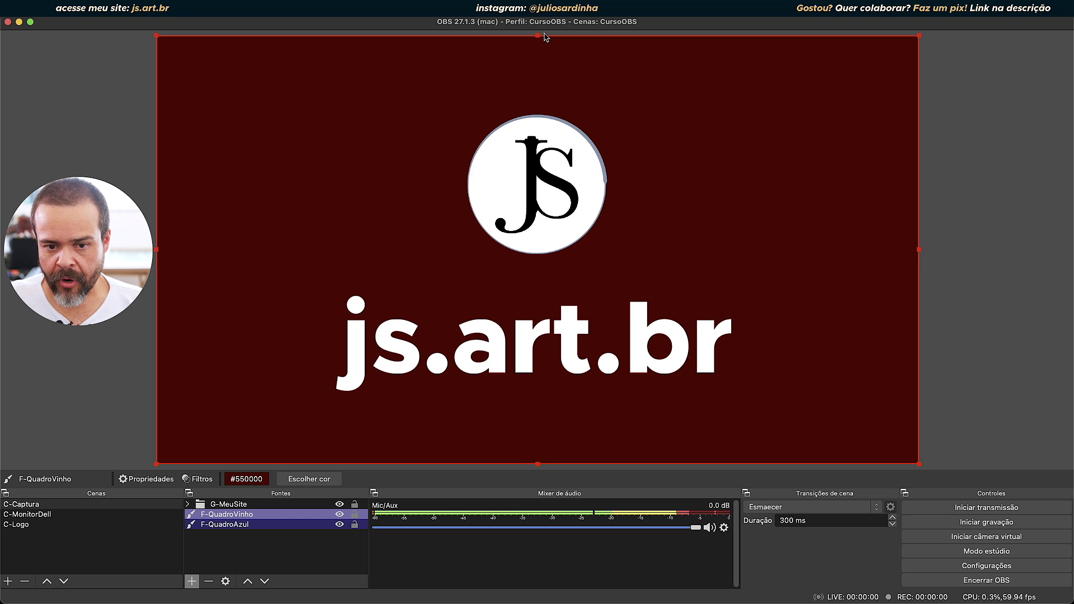
- Scale F-QuadroVinho proportionally down to the canvas's upper-left quarter and fit it back to the screen
drag(536, 34, 537, 37)
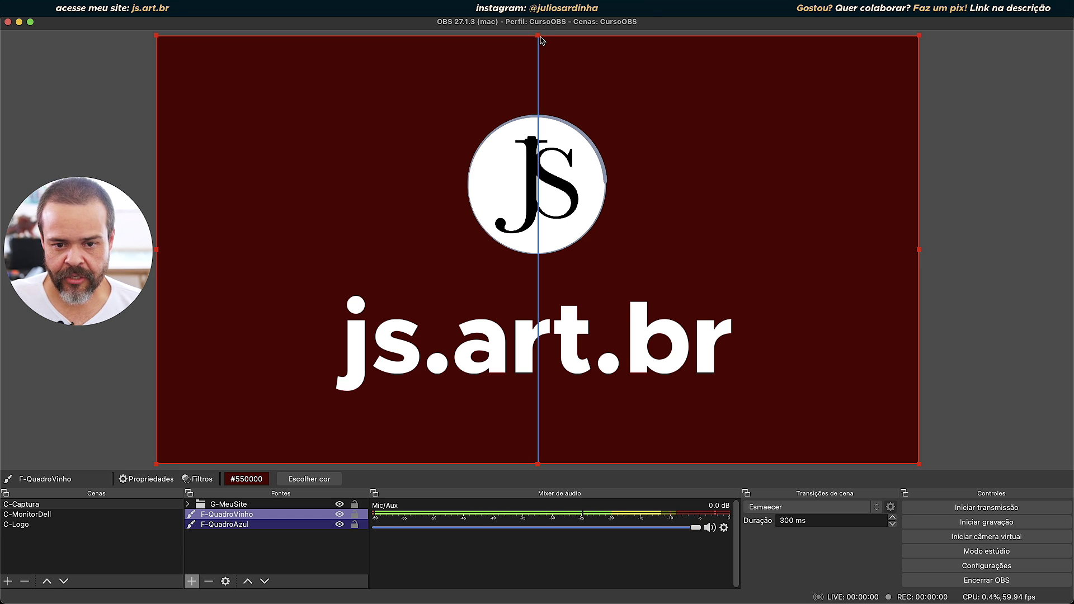
drag(541, 39, 968, 39)
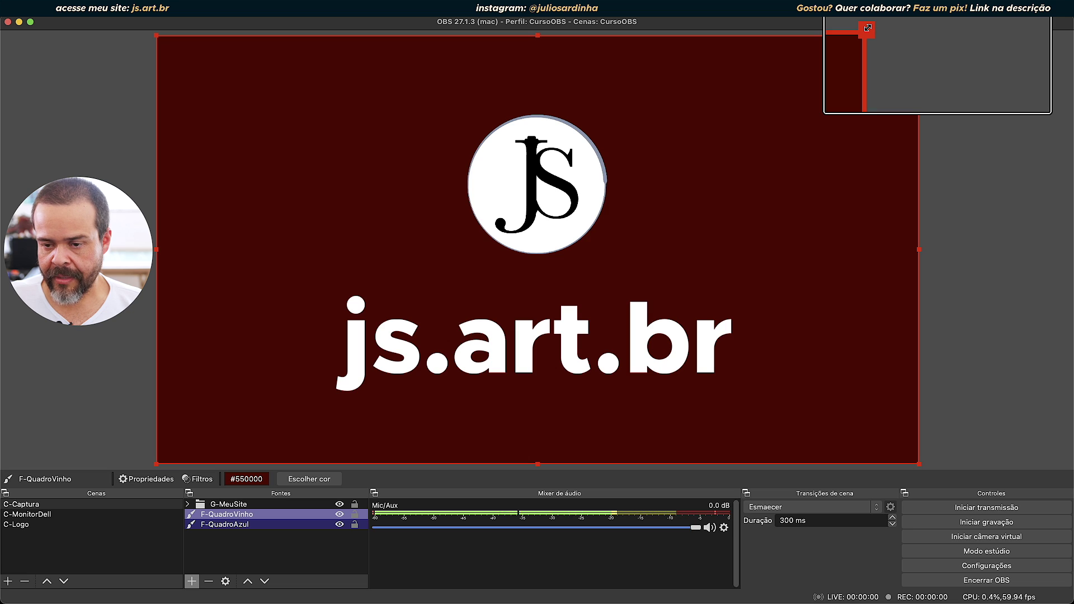
drag(866, 28, 901, 37)
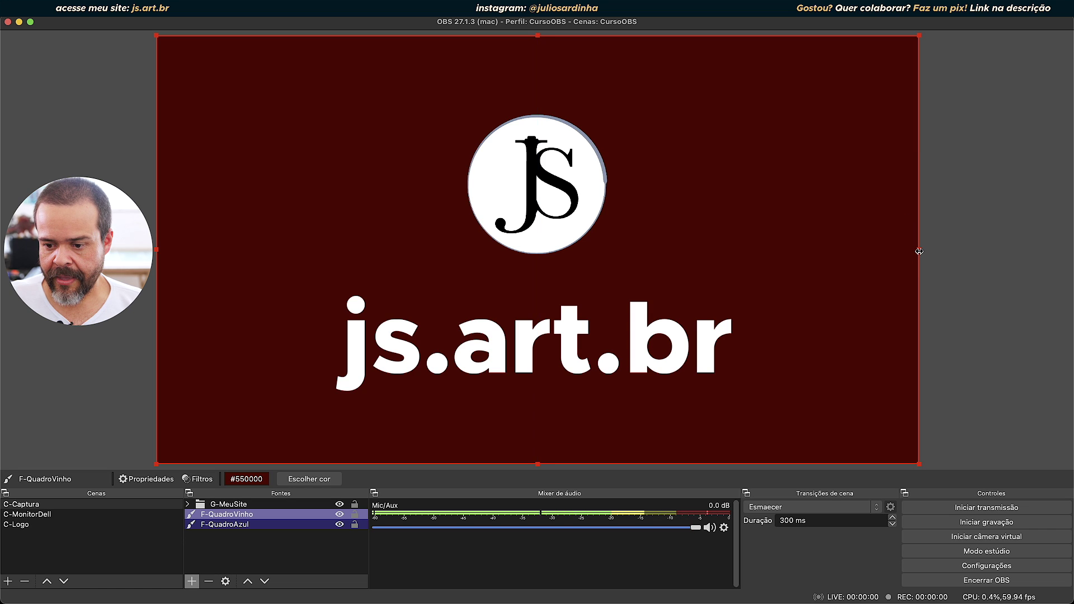
drag(919, 251, 536, 180)
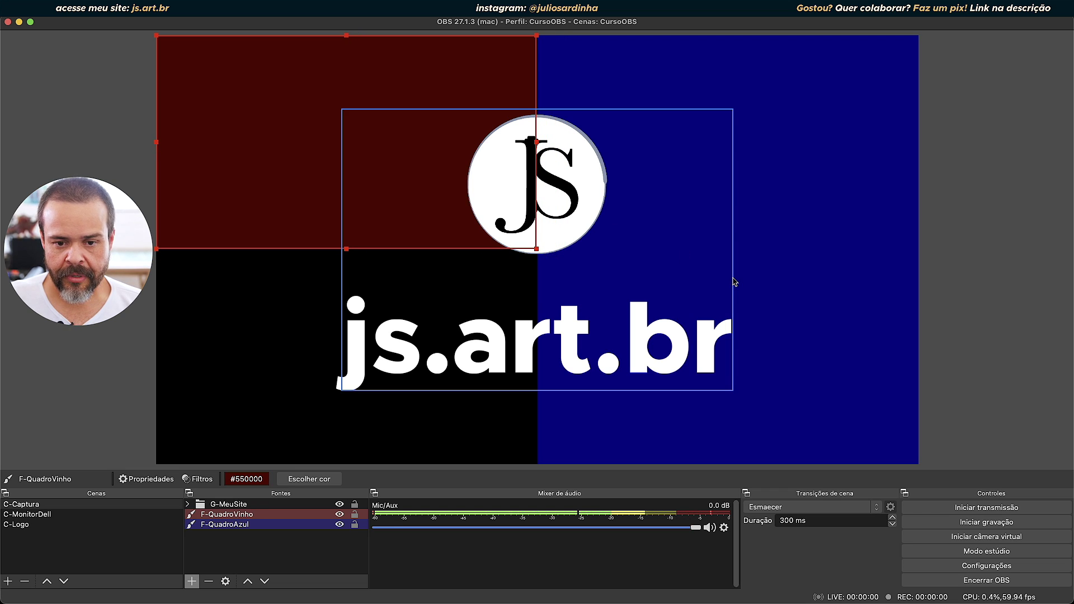
key(super+f)
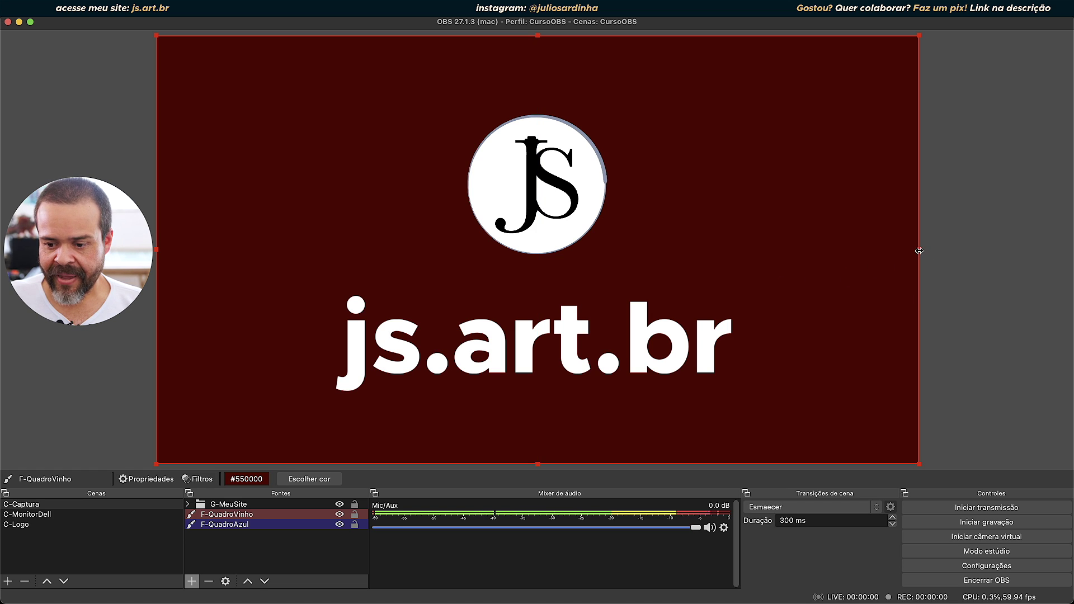
- Narrow the F-QuadroVinho source to the left half of the canvas, keeping its full height
drag(919, 250, 537, 237)
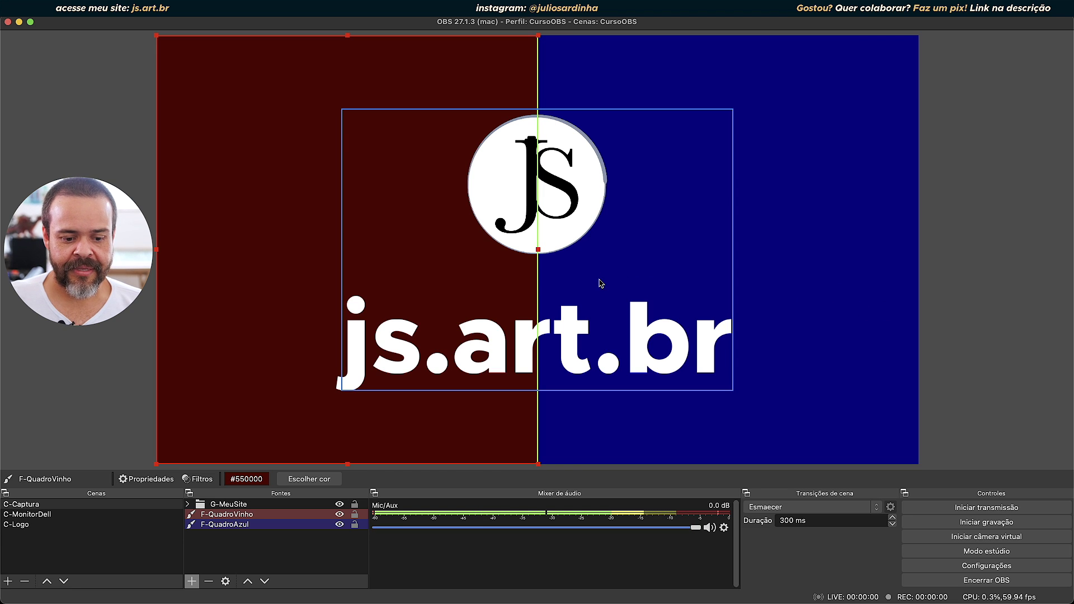
right_click(277, 515)
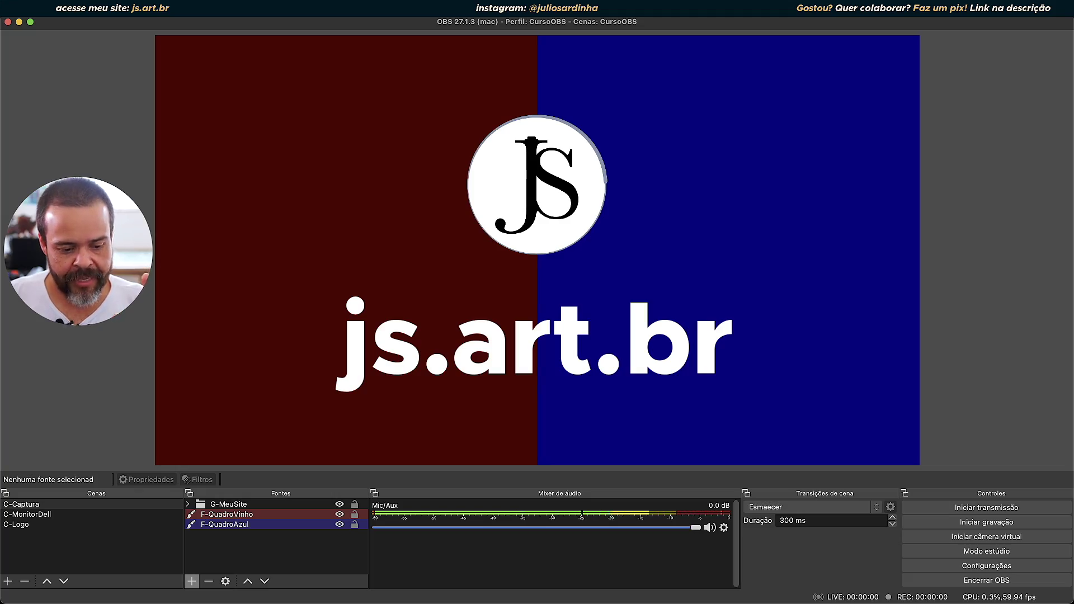
- Create a new colour source with the default name and set its colour to #ff5500
click(195, 584)
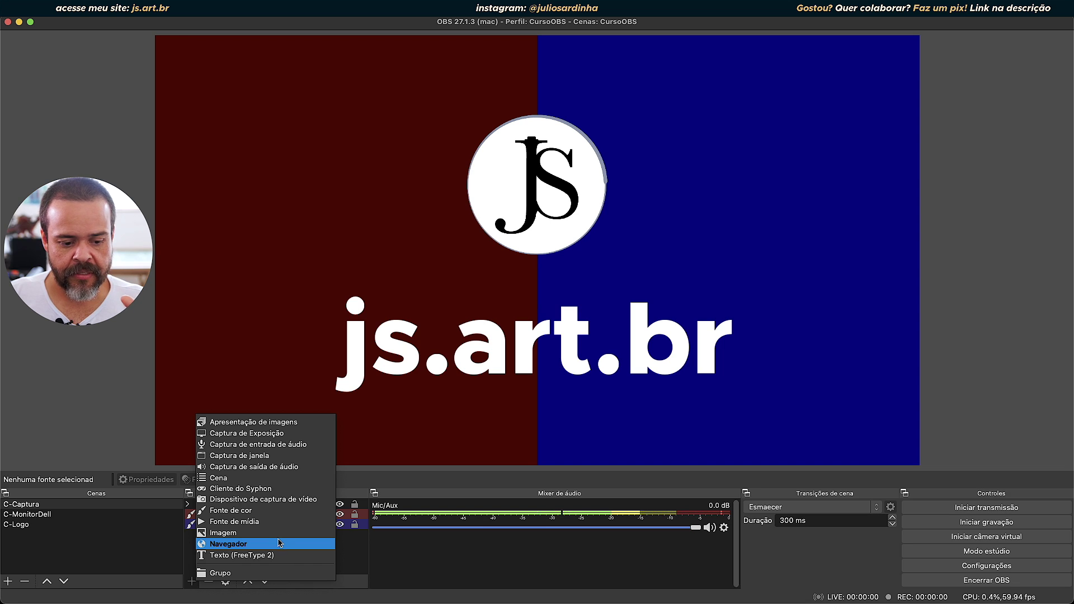
click(239, 514)
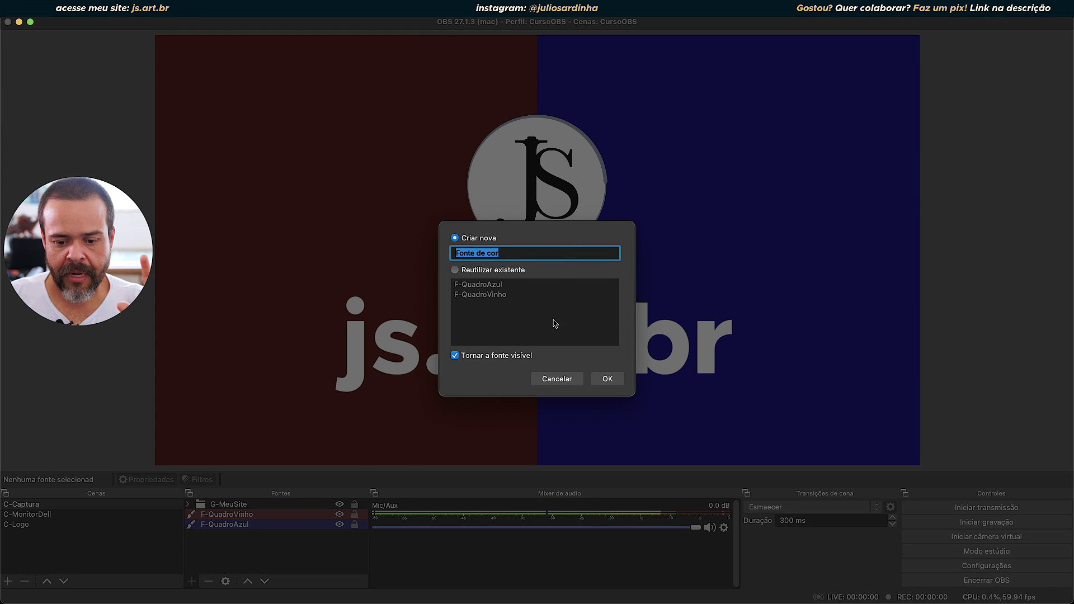
click(605, 377)
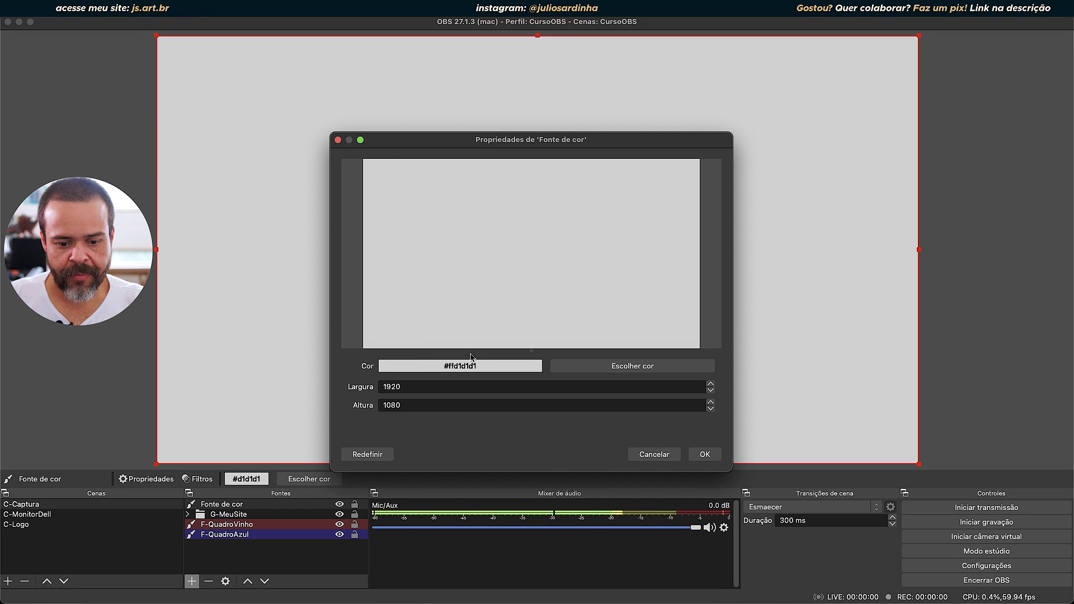
click(587, 367)
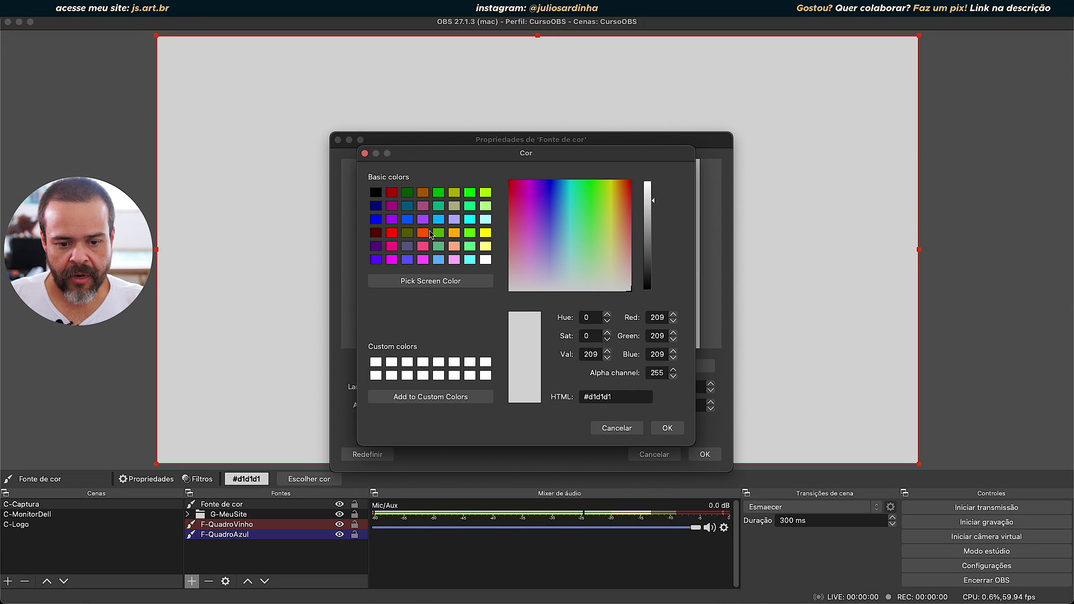
click(422, 234)
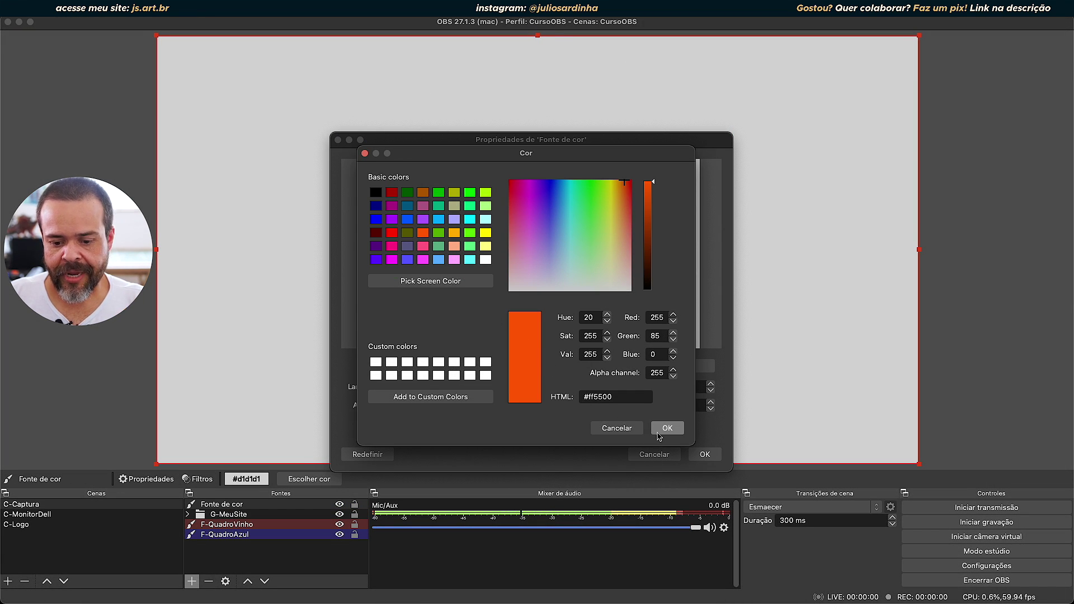
click(666, 428)
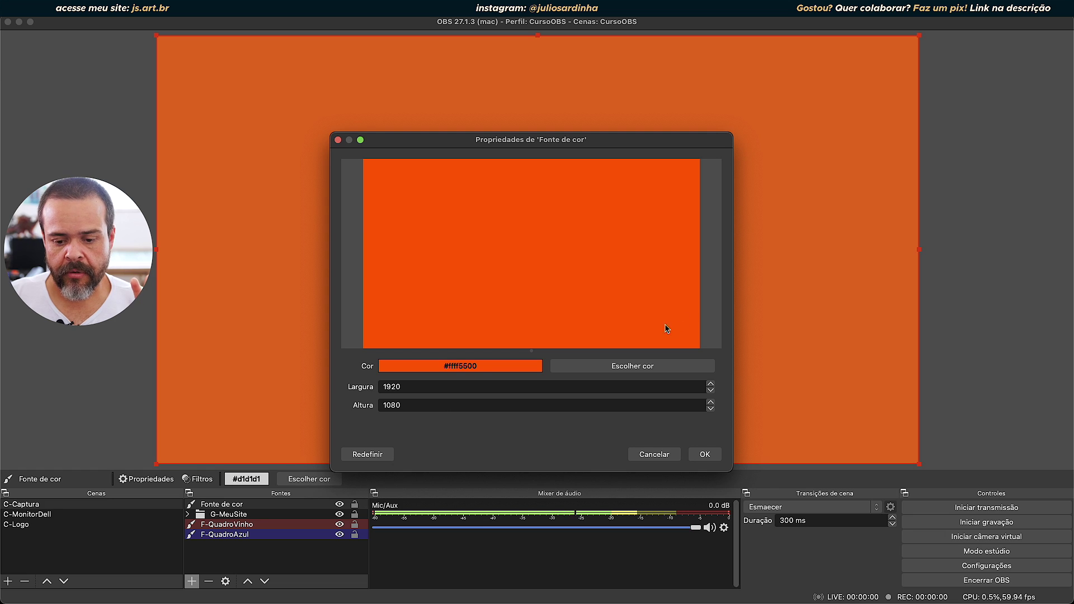
- Reset the new colour source's properties to their defaults and cancel the properties dialog
click(376, 456)
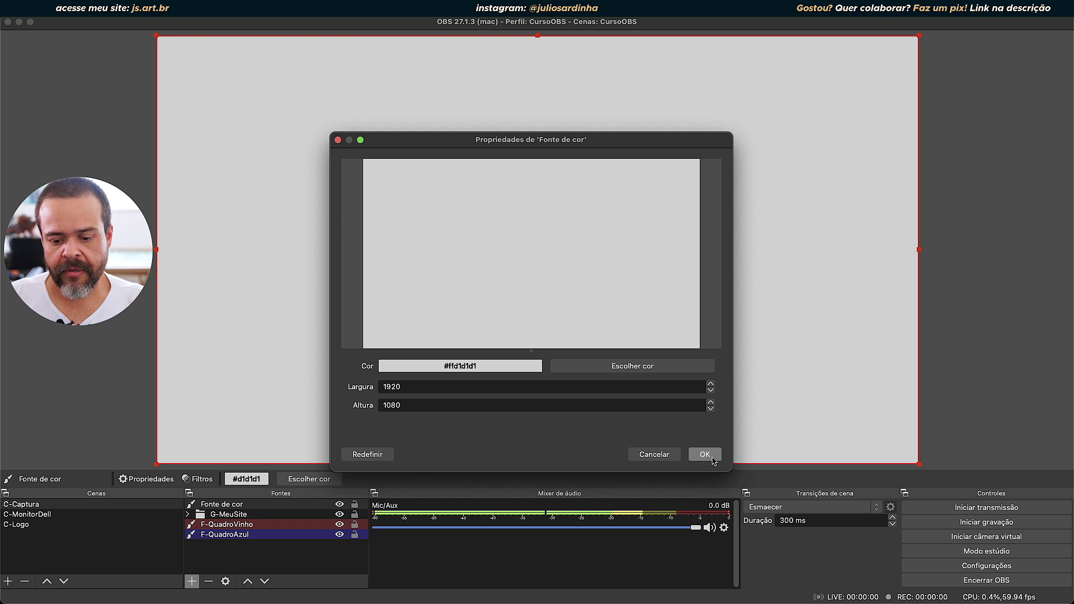
click(669, 457)
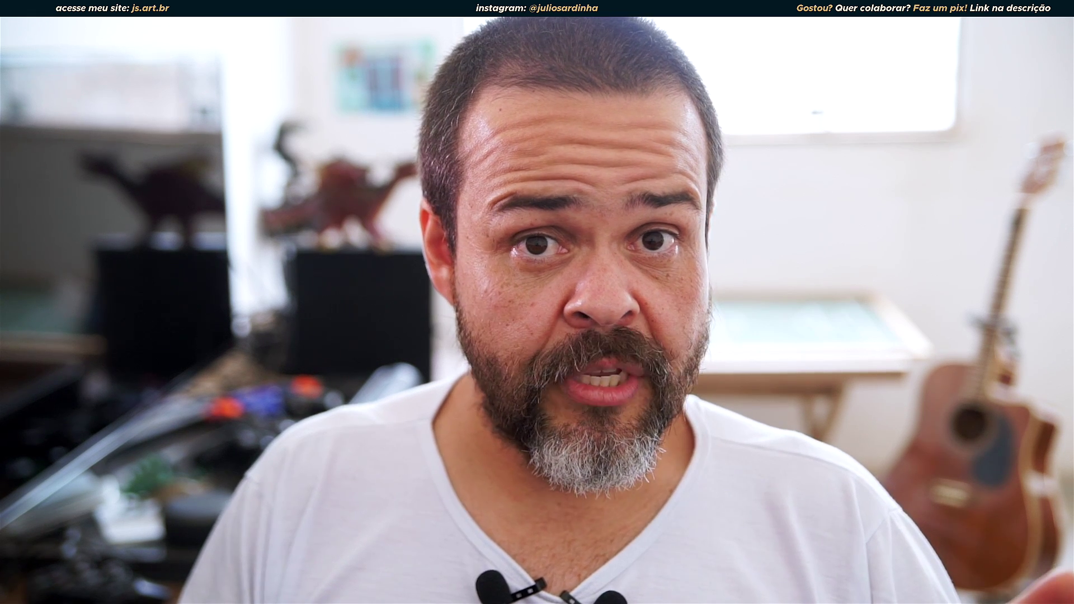